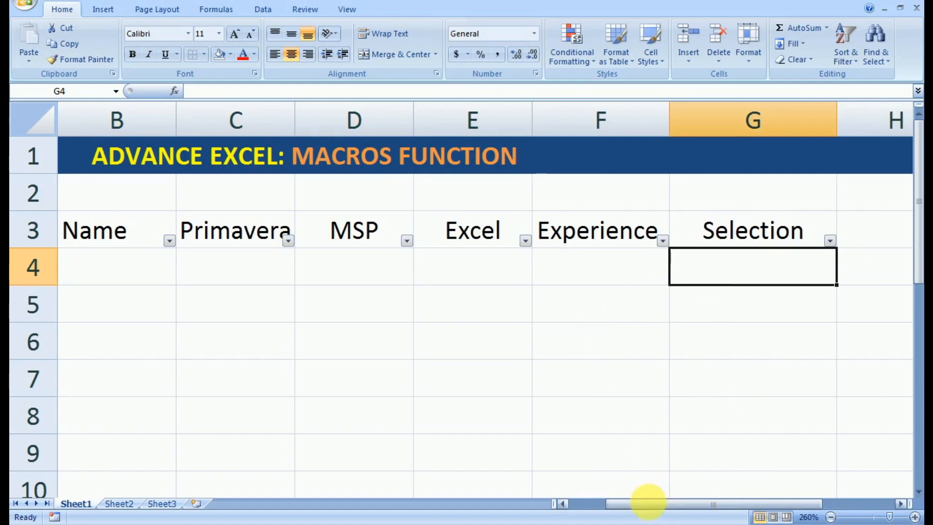
Step: Enter the candidate's name in cell C4 of the data entry form on Sheet2
{"action": "left_click_drag", "start_coordinate": [648, 500], "coordinate": [141, 498]}
{"action": "left_click", "coordinate": [127, 502]}
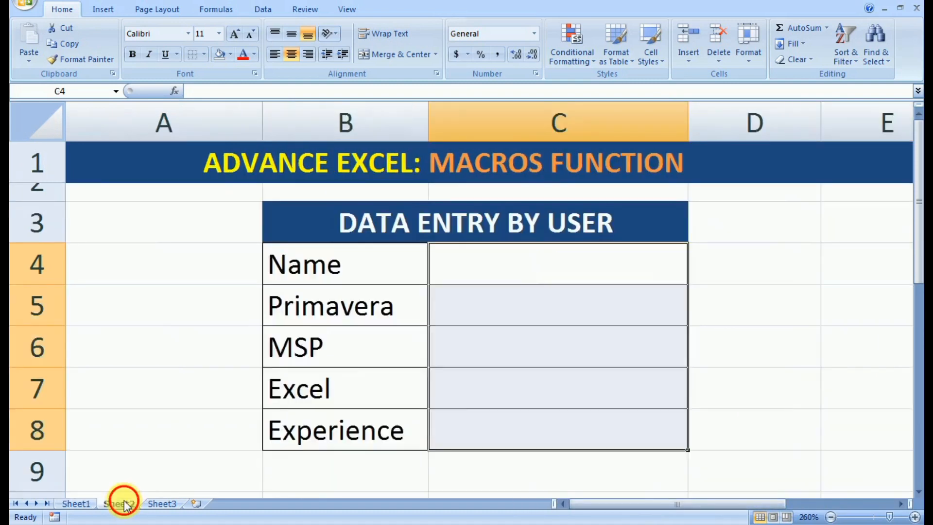
{"action": "left_click", "coordinate": [479, 262]}
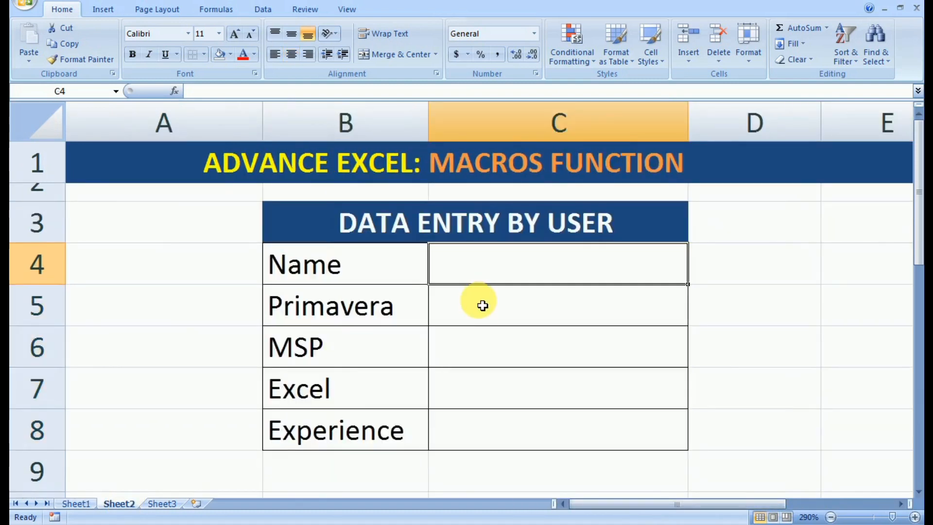
{"action": "type", "text": "Rahul"}
{"action": "left_click", "coordinate": [481, 355]}
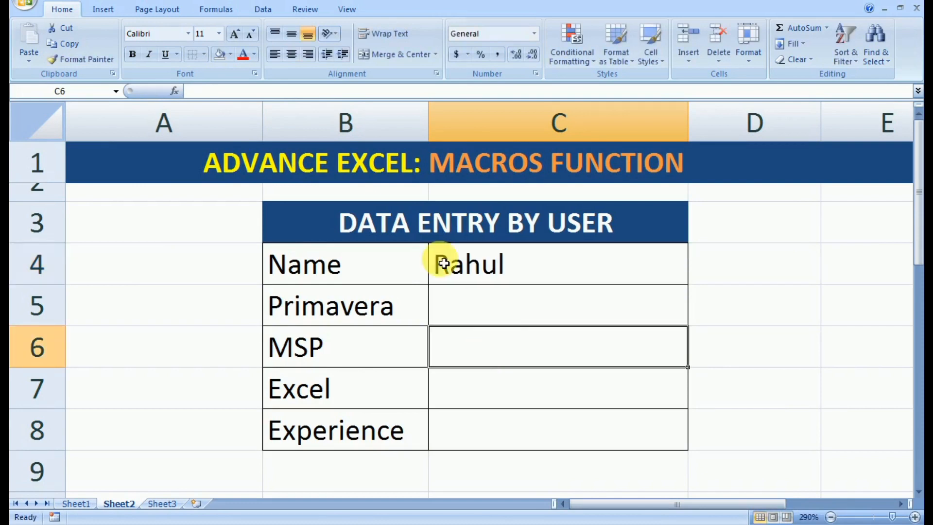
Step: Fill in the form's remaining fields: Primavera High, MSP High, Excel Moderate and Experience 3
{"action": "left_click", "coordinate": [474, 307]}
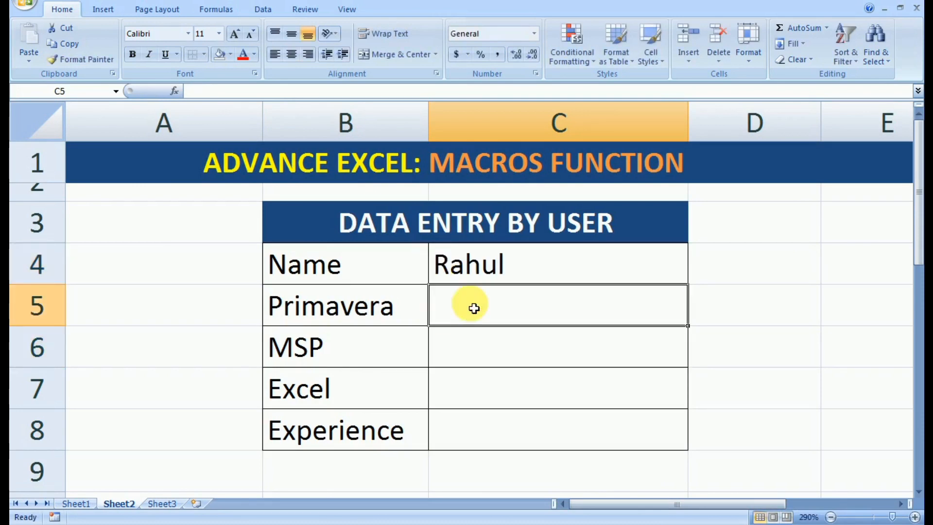
{"action": "type", "text": "H"}
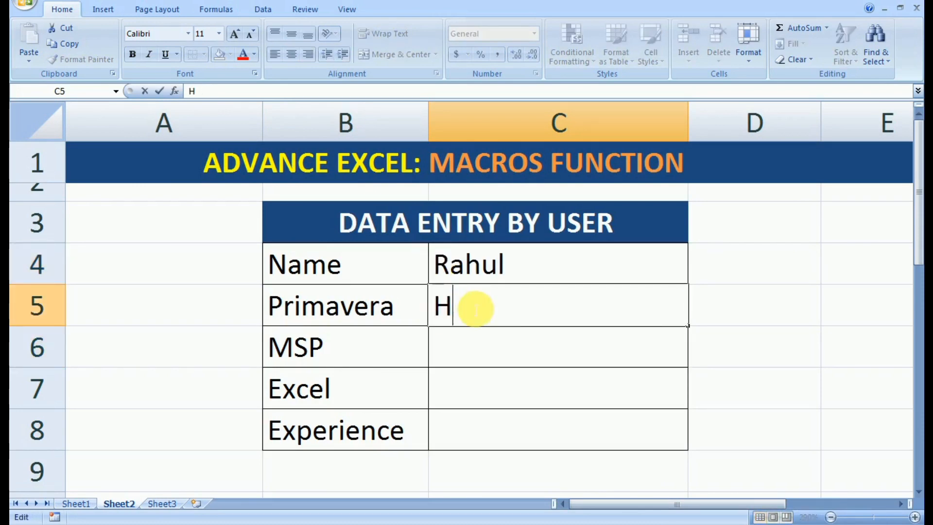
{"action": "type", "text": "igh"}
{"action": "key", "text": "Return"}
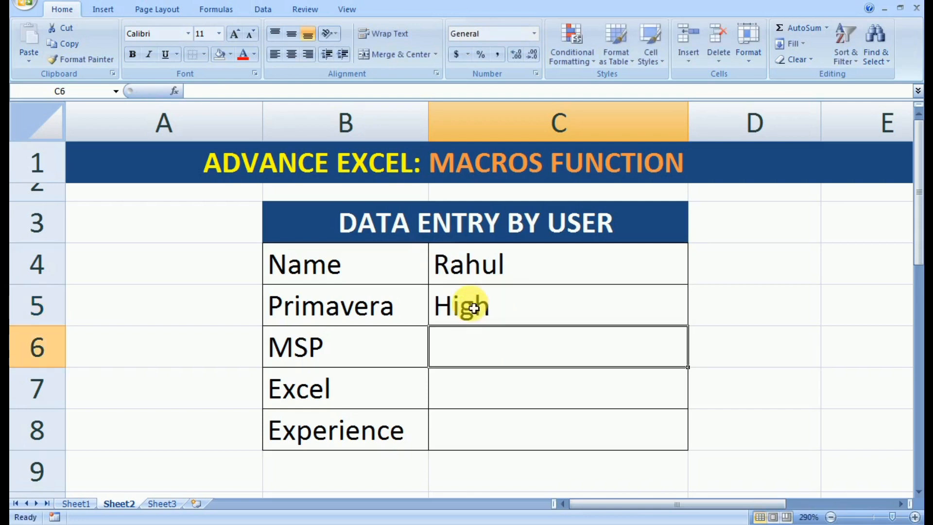
{"action": "type", "text": "High"}
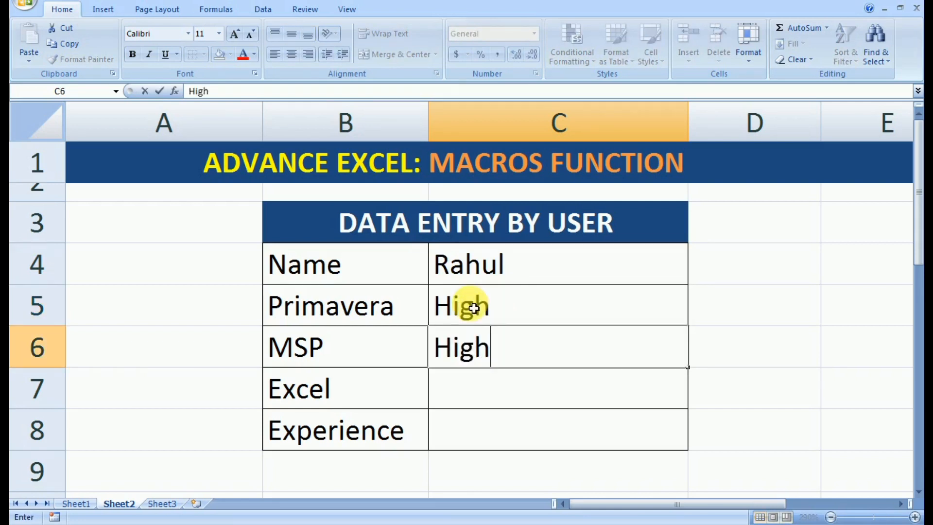
{"action": "key", "text": "Return"}
{"action": "type", "text": "Moderate"}
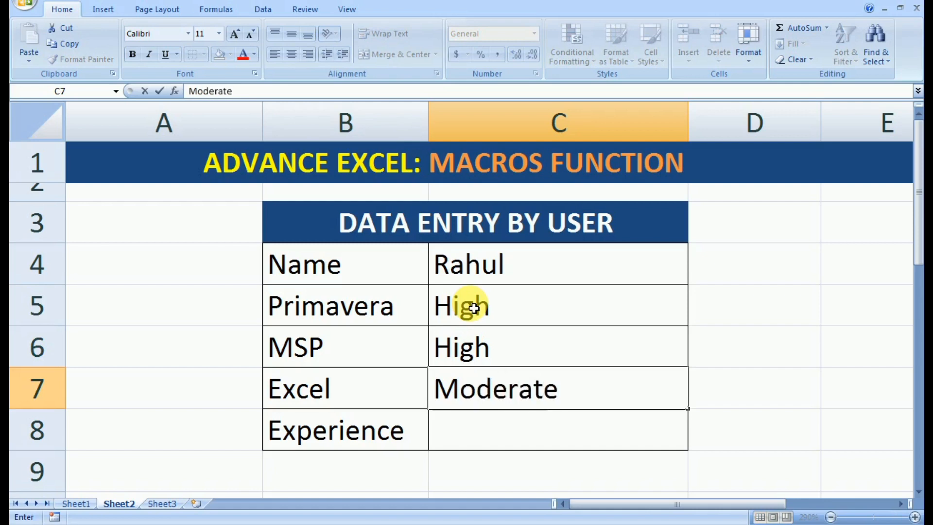
{"action": "left_click", "coordinate": [505, 420]}
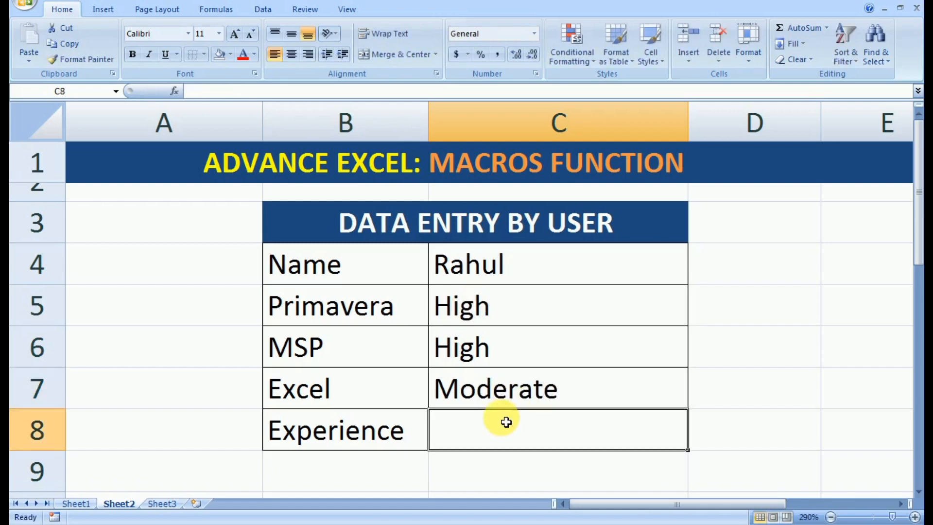
{"action": "type", "text": "3"}
{"action": "key", "text": "Return"}
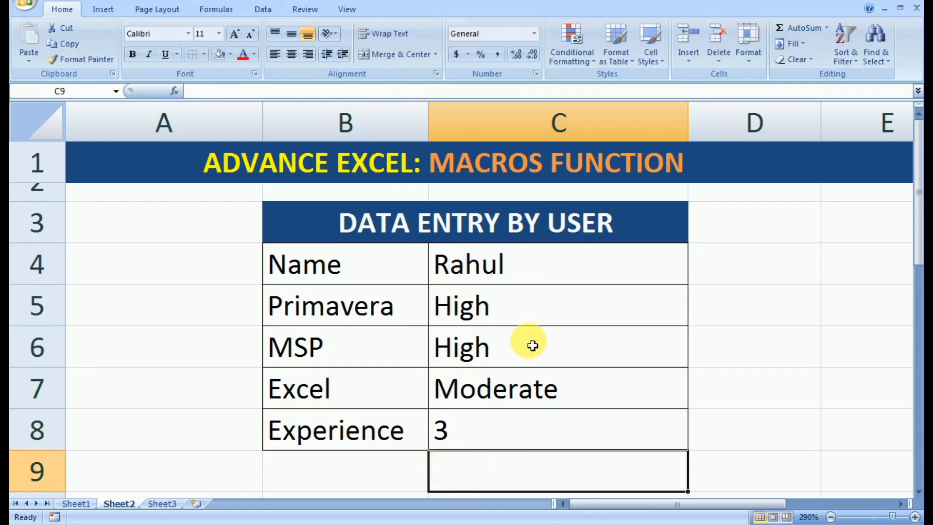
Step: Enter serial number 1 in cell A4 under S.no on Sheet1
{"action": "left_click", "coordinate": [87, 506]}
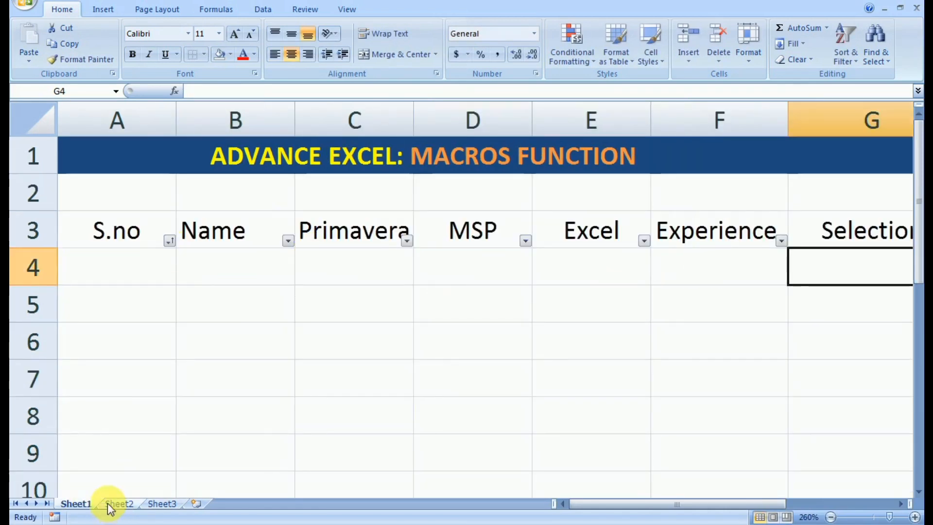
{"action": "left_click", "coordinate": [138, 264]}
{"action": "type", "text": "1"}
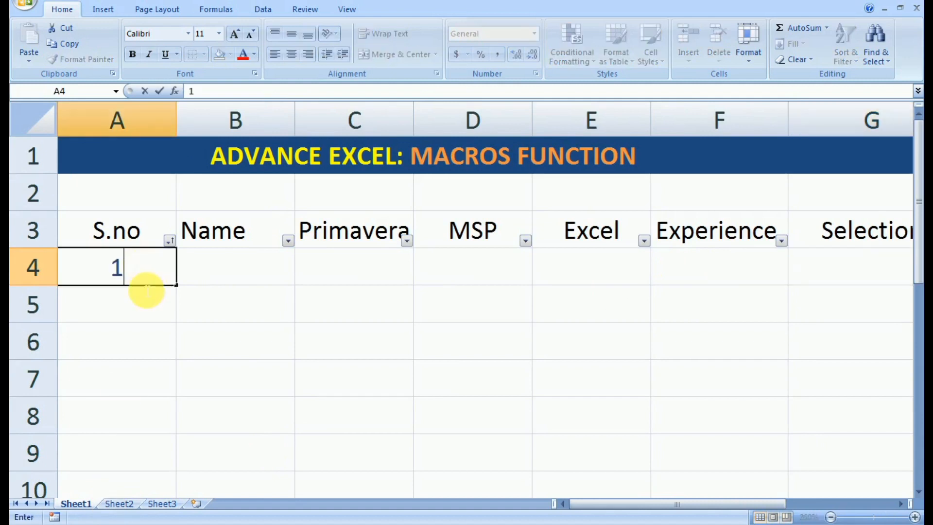
{"action": "left_click", "coordinate": [142, 326]}
Step: Copy the candidate's name from C4 on Sheet2 into cell B4 under Name on Sheet1
{"action": "left_click", "coordinate": [129, 504]}
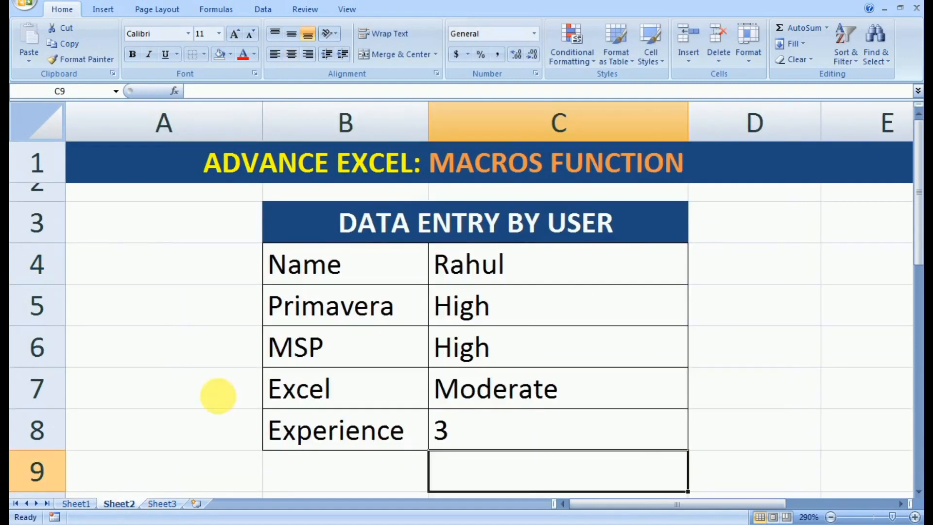
{"action": "left_click", "coordinate": [466, 277]}
{"action": "key", "text": "ctrl+c"}
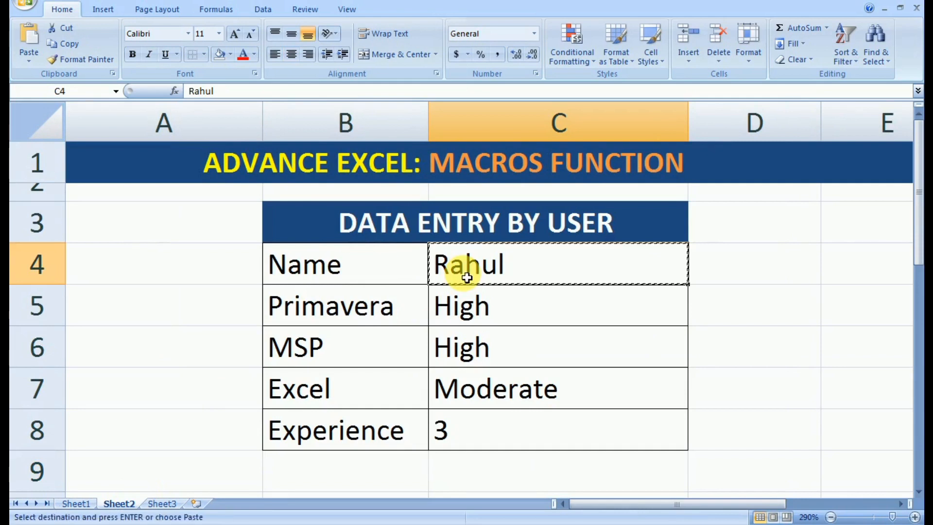
{"action": "left_click", "coordinate": [76, 504]}
{"action": "left_click", "coordinate": [224, 260]}
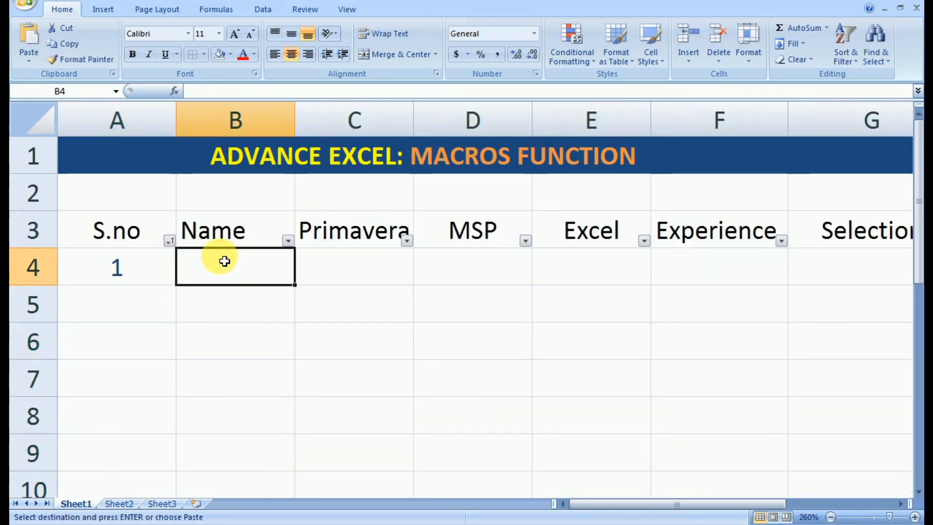
{"action": "key", "text": "ctrl+v"}
{"action": "left_click", "coordinate": [235, 328]}
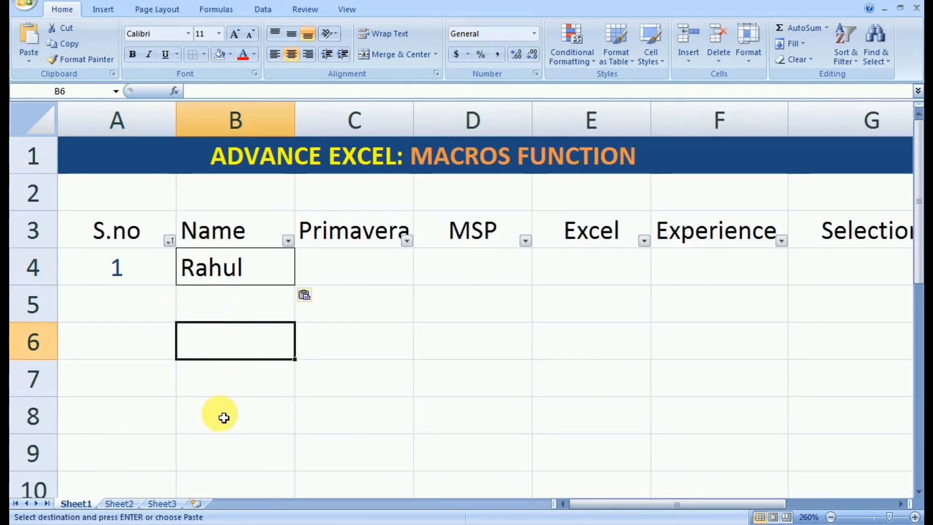
Step: Copy the Primavera rating from C5 on Sheet2 into cell C4 on Sheet1
{"action": "left_click", "coordinate": [132, 505]}
{"action": "left_click", "coordinate": [464, 309]}
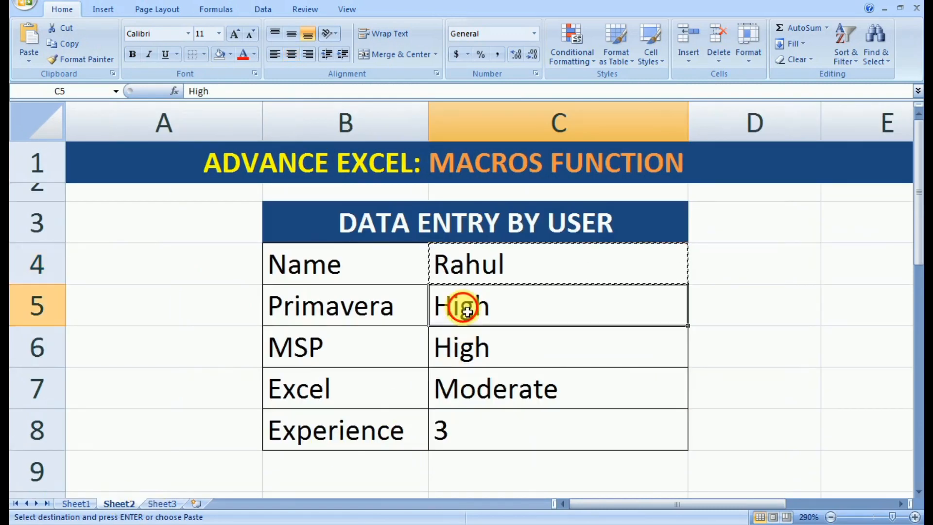
{"action": "key", "text": "ctrl+c"}
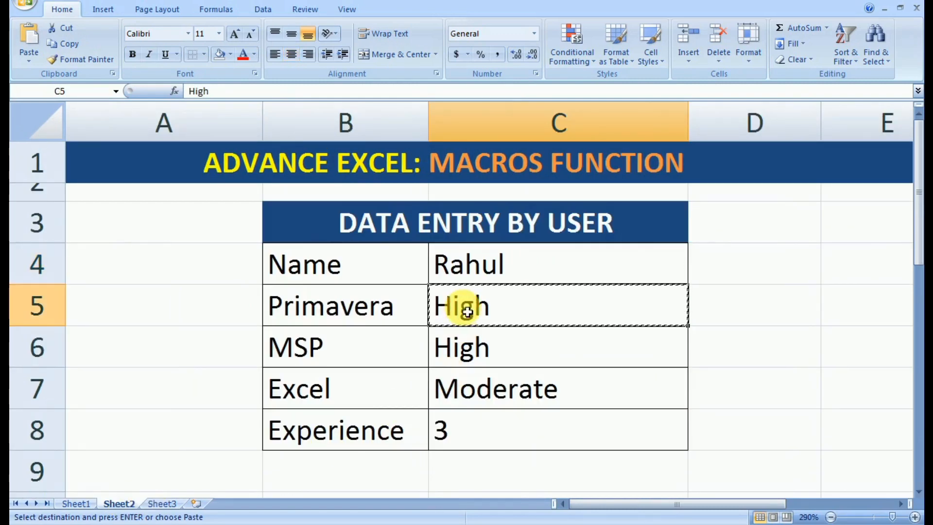
{"action": "right_click", "coordinate": [467, 314]}
{"action": "left_click", "coordinate": [496, 104]}
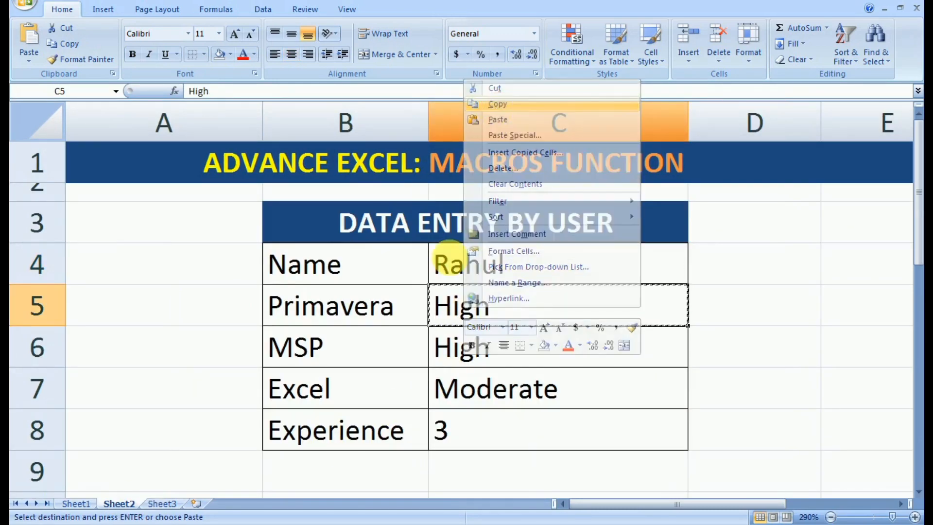
{"action": "left_click", "coordinate": [87, 502]}
{"action": "right_click", "coordinate": [336, 264]}
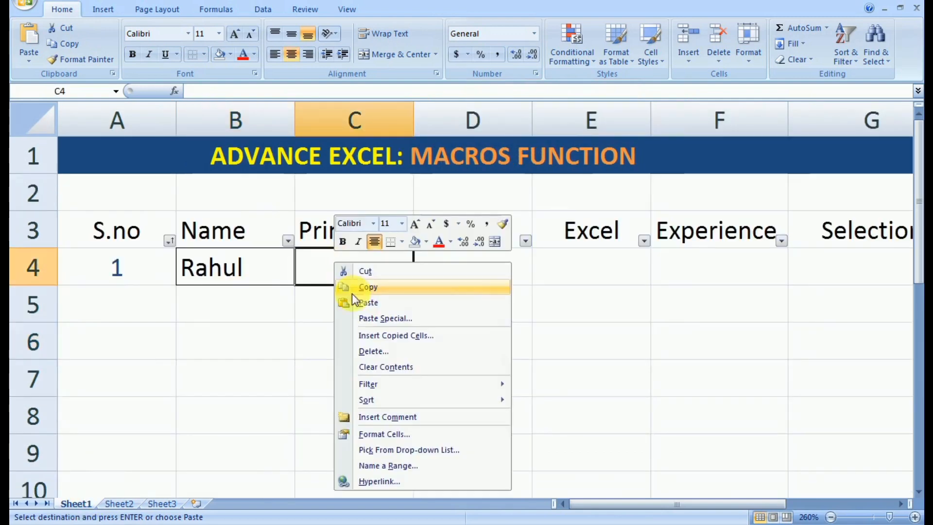
{"action": "left_click", "coordinate": [361, 303]}
Step: Copy the MSP rating from C6 on Sheet2 into cell D4 on Sheet1
{"action": "left_click", "coordinate": [119, 503]}
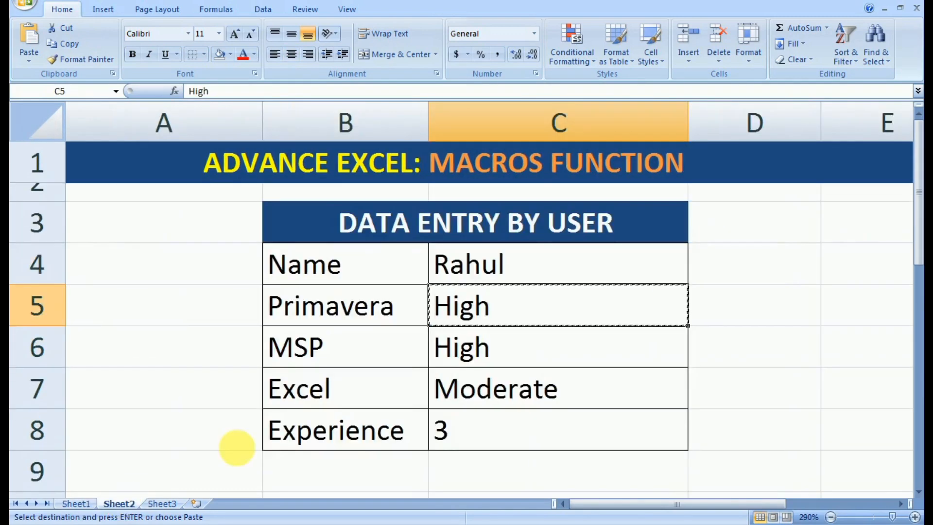
{"action": "left_click", "coordinate": [457, 356]}
{"action": "right_click", "coordinate": [455, 355]}
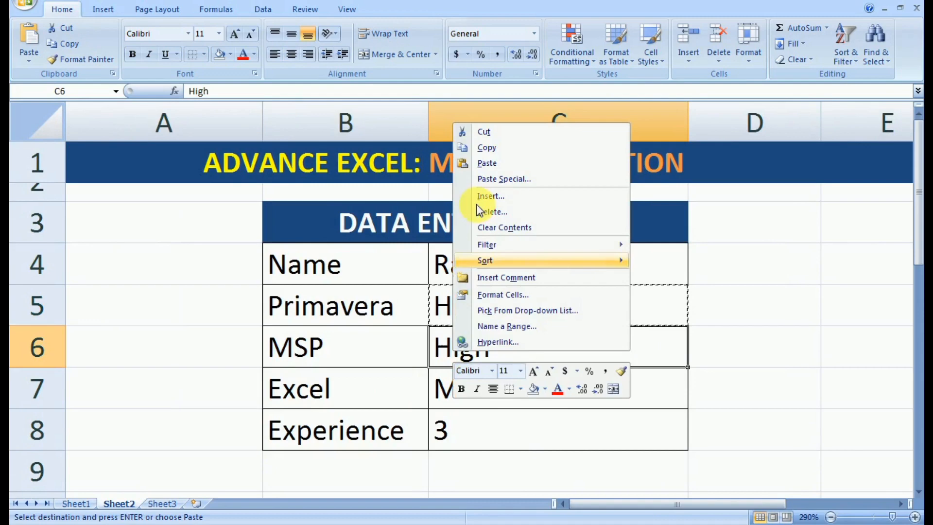
{"action": "left_click", "coordinate": [486, 149]}
{"action": "left_click", "coordinate": [76, 503]}
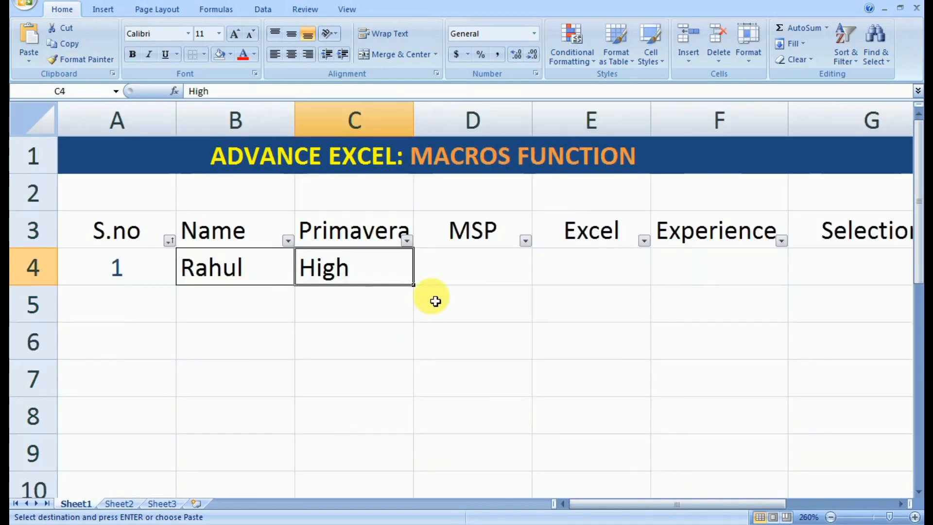
{"action": "right_click", "coordinate": [446, 275]}
{"action": "left_click", "coordinate": [481, 314]}
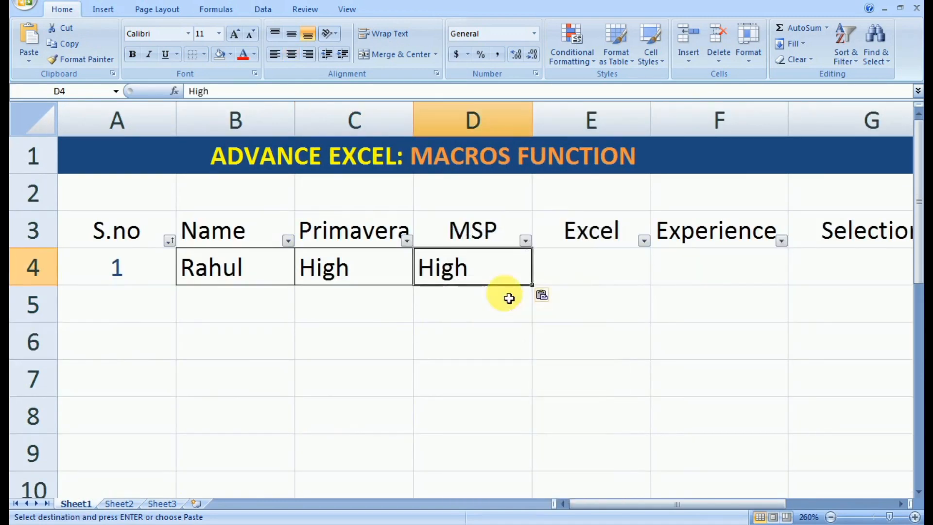
Step: Copy the Excel rating from C7 on Sheet2 into cell E4 on Sheet1
{"action": "left_click", "coordinate": [115, 493]}
{"action": "left_click", "coordinate": [118, 503]}
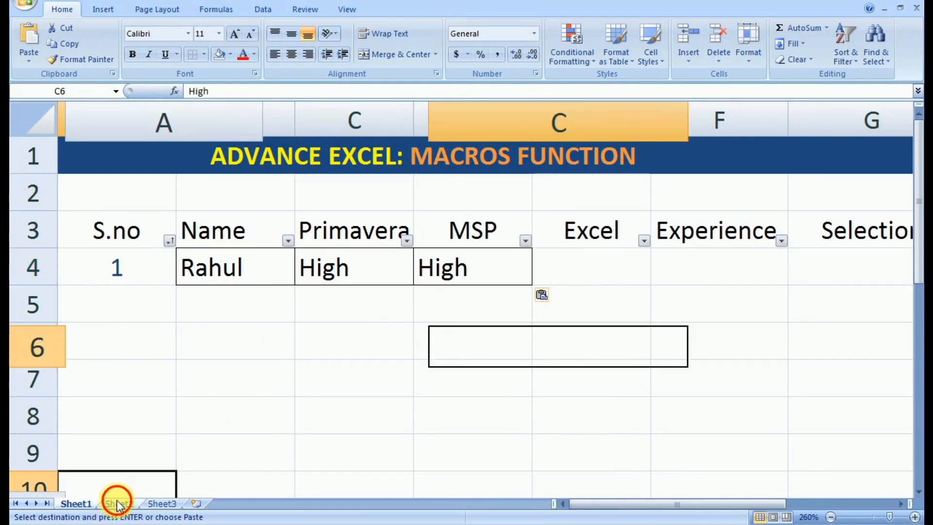
{"action": "left_click", "coordinate": [460, 403]}
{"action": "right_click", "coordinate": [462, 391]}
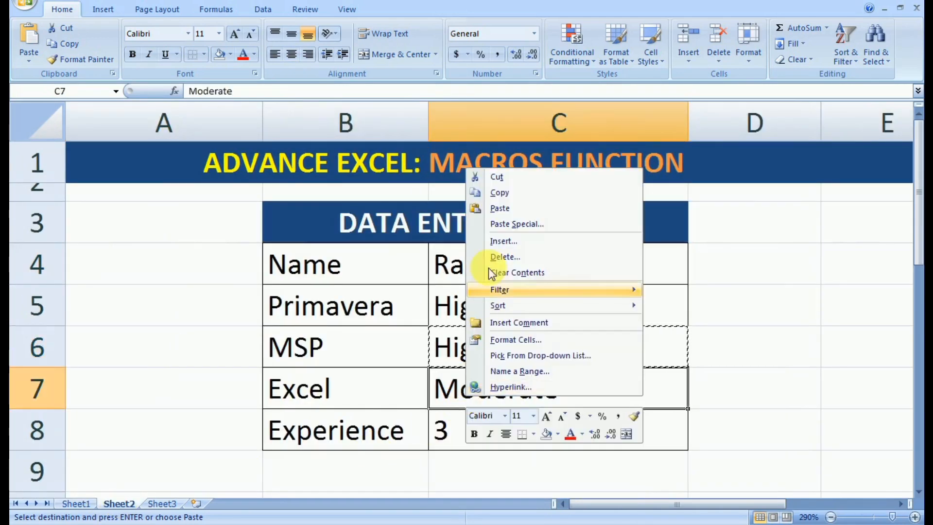
{"action": "left_click", "coordinate": [494, 191]}
{"action": "left_click", "coordinate": [82, 504]}
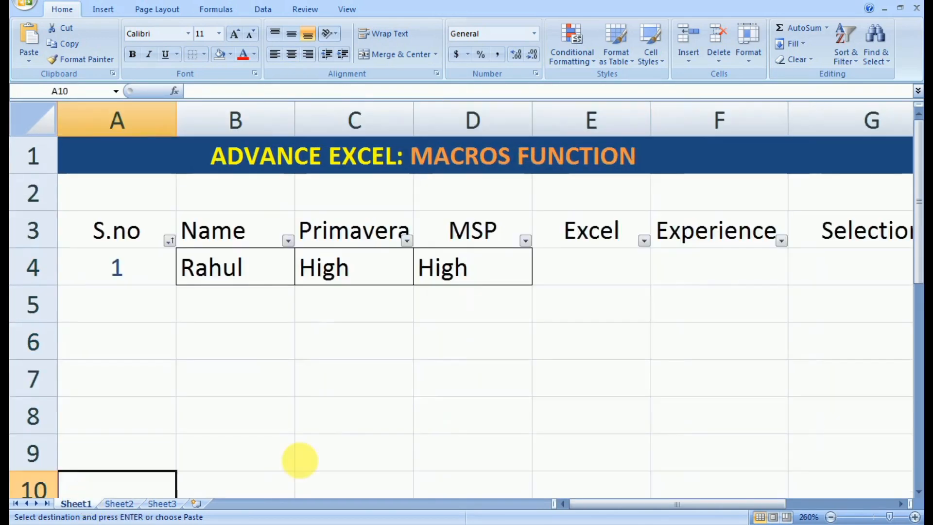
{"action": "right_click", "coordinate": [610, 269]}
{"action": "left_click", "coordinate": [628, 312]}
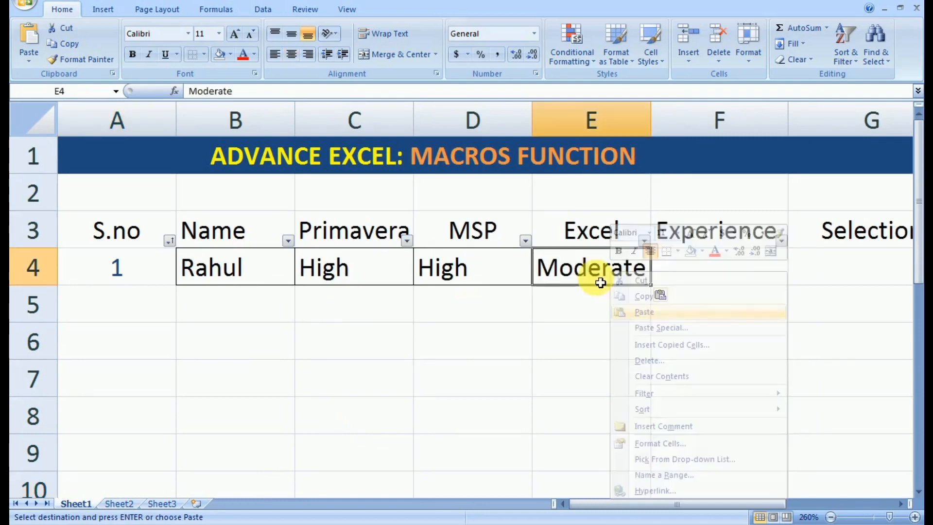
Step: Copy the Experience value from C8 on Sheet2 into cell F4 on Sheet1
{"action": "left_click", "coordinate": [117, 502]}
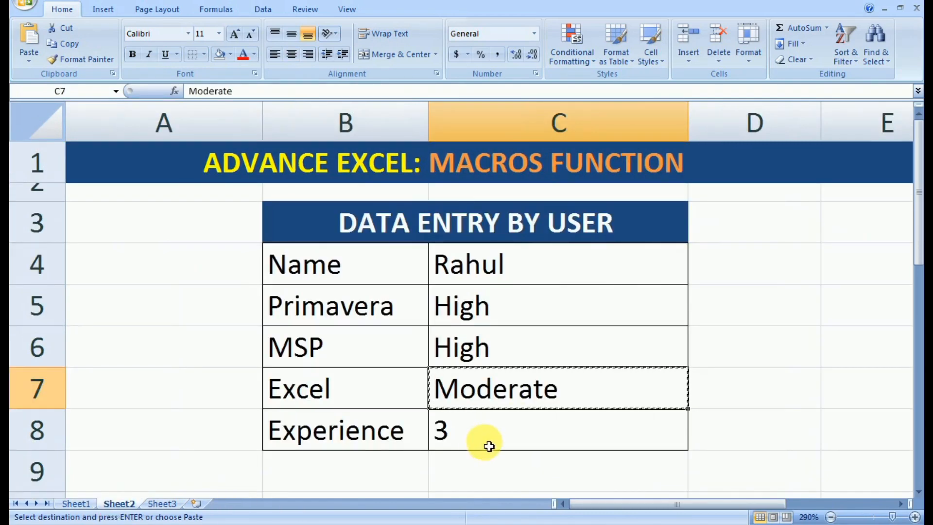
{"action": "left_click", "coordinate": [495, 445]}
{"action": "right_click", "coordinate": [496, 445]}
{"action": "left_click", "coordinate": [514, 234]}
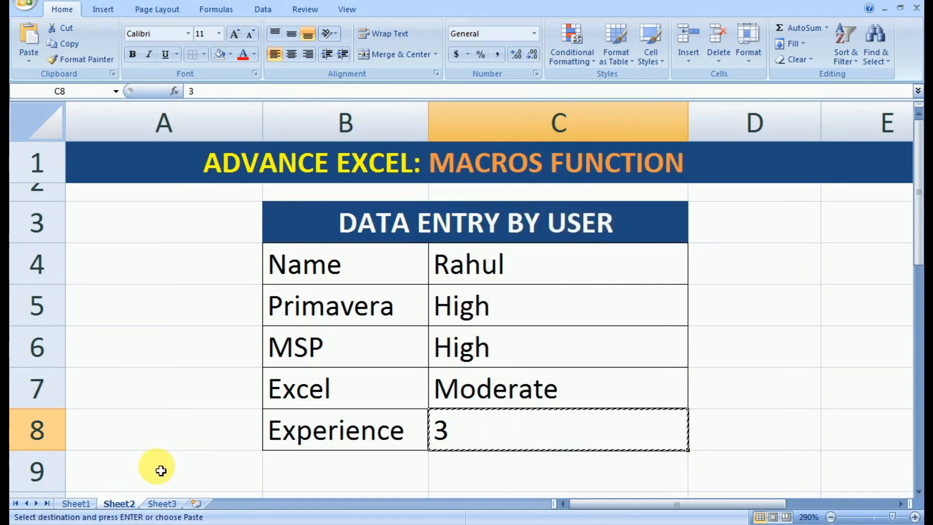
{"action": "left_click", "coordinate": [77, 503]}
{"action": "right_click", "coordinate": [750, 270]}
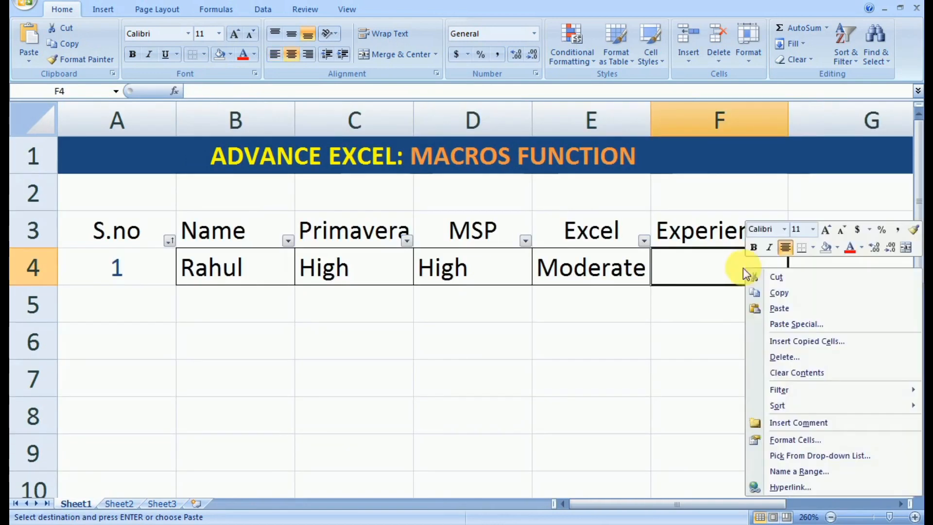
{"action": "left_click", "coordinate": [777, 308]}
{"action": "left_click", "coordinate": [693, 349]}
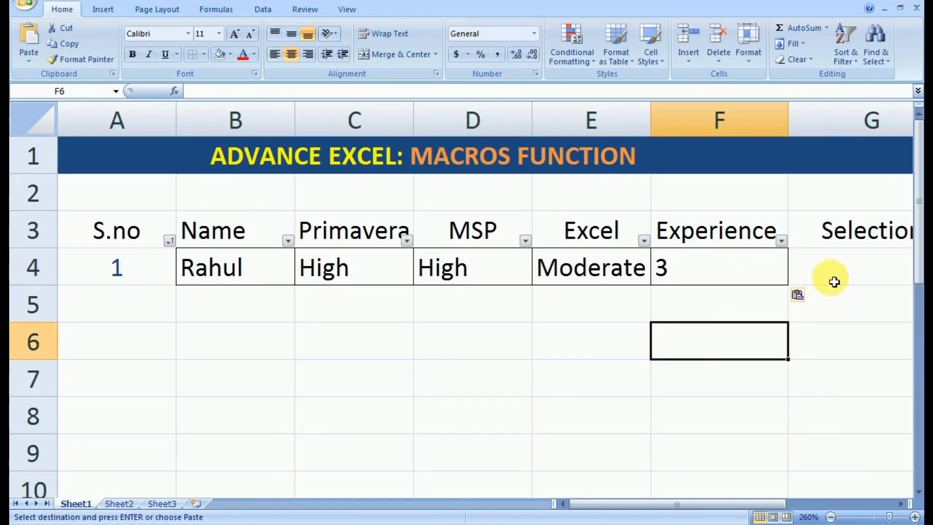
Step: Select cell G4 in the Selection column on Sheet1
{"action": "left_click", "coordinate": [831, 279]}
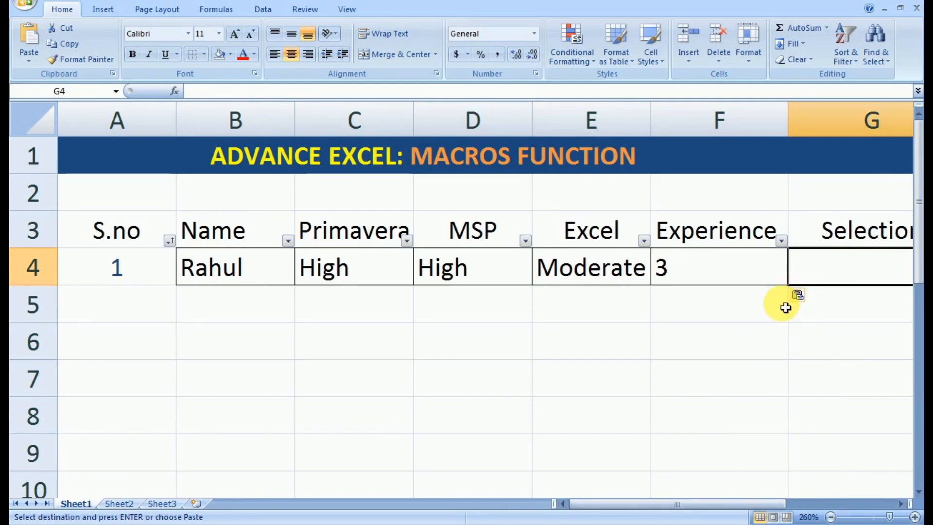
{"action": "left_click", "coordinate": [900, 503]}
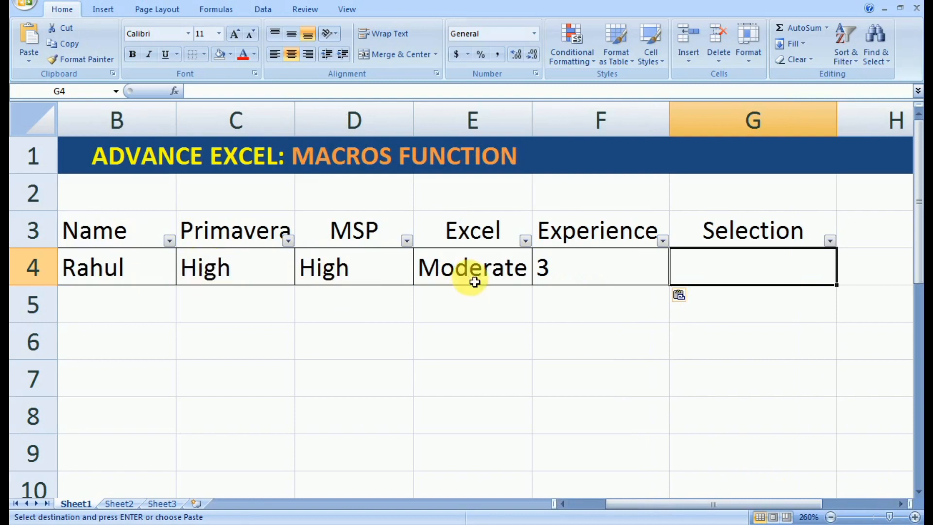
{"action": "type", "text": "+"}
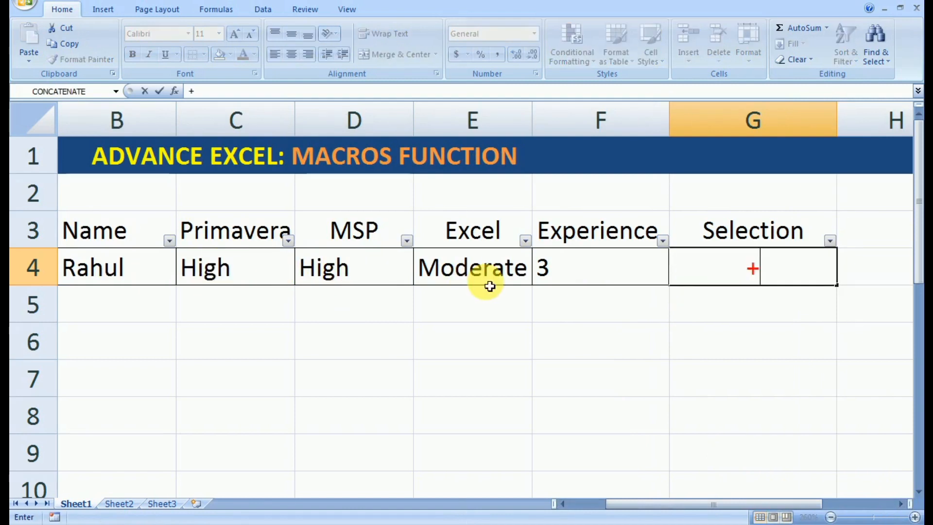
{"action": "type", "text": "if("}
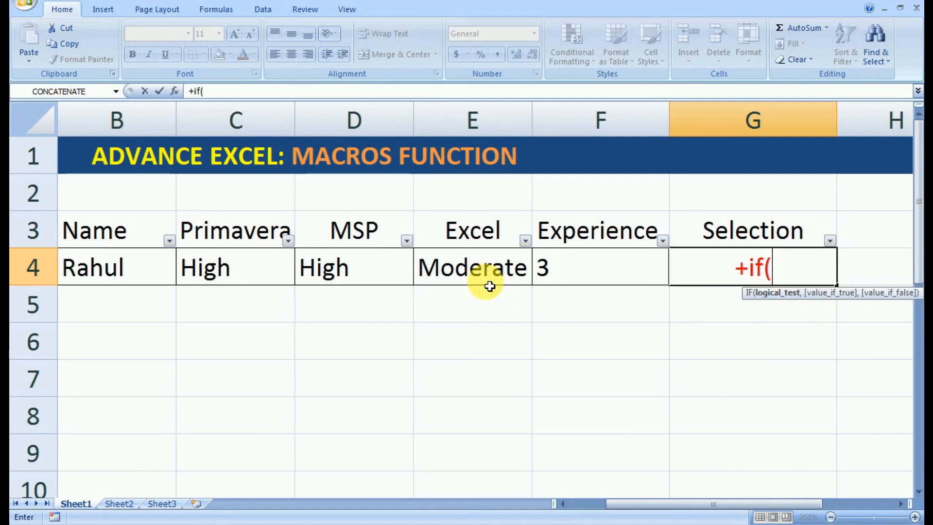
{"action": "left_click", "coordinate": [226, 281]}
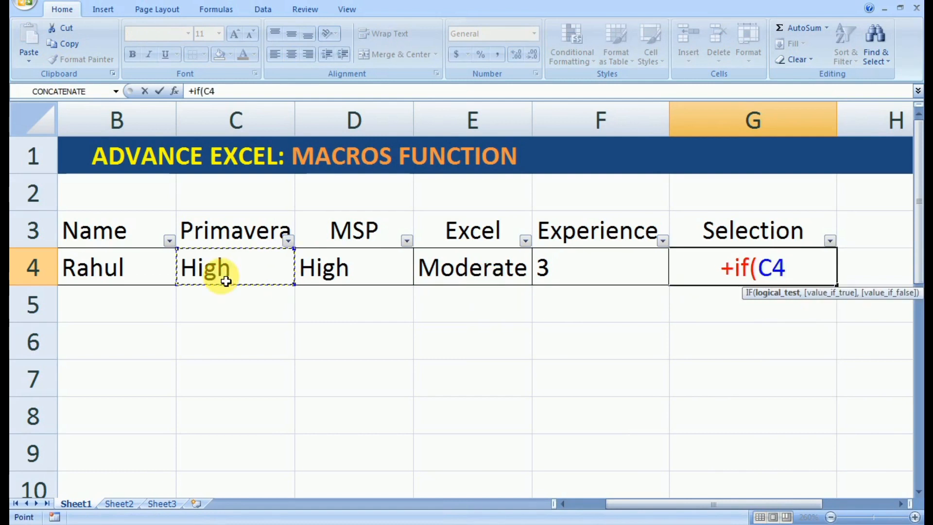
{"action": "type", "text": "="}
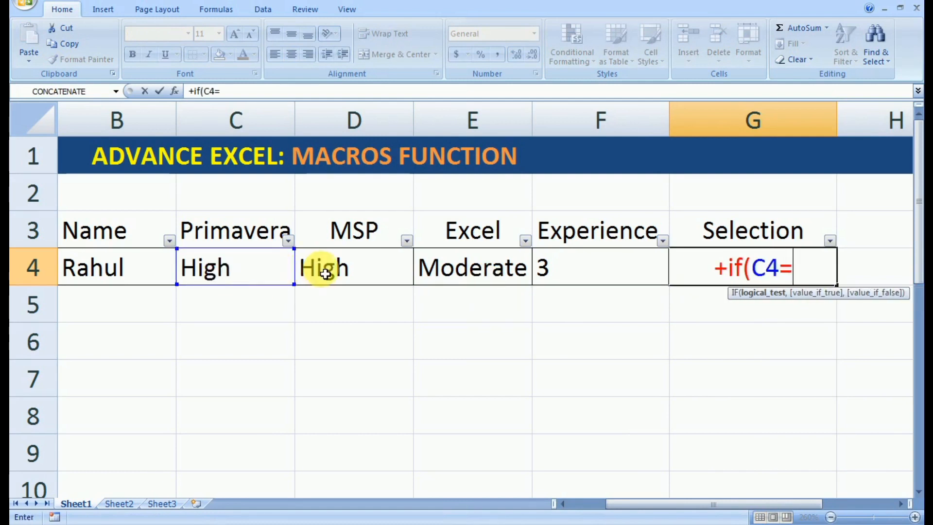
{"action": "key", "text": "Escape"}
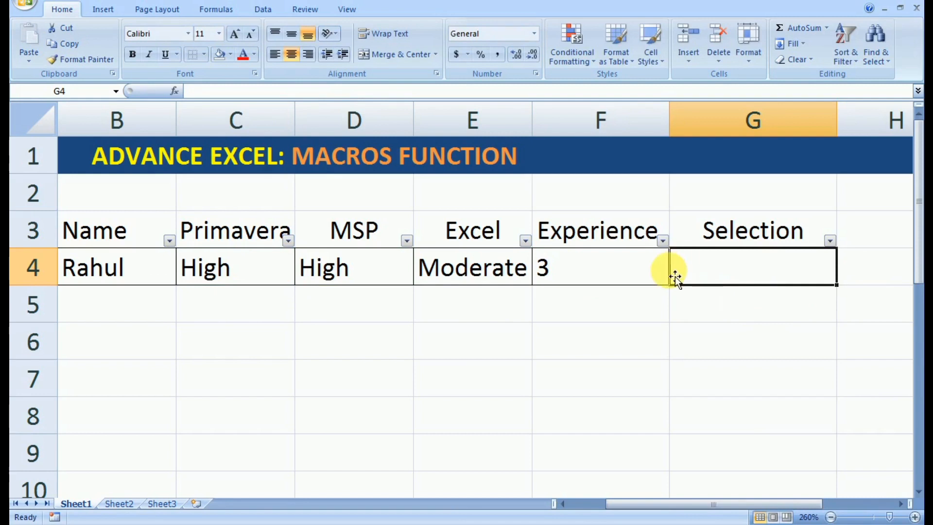
Step: Enter the formula +if(C4=D4=E4="High","Selected","Rejected") in the Selection cell G4
{"action": "type", "text": "+if"}
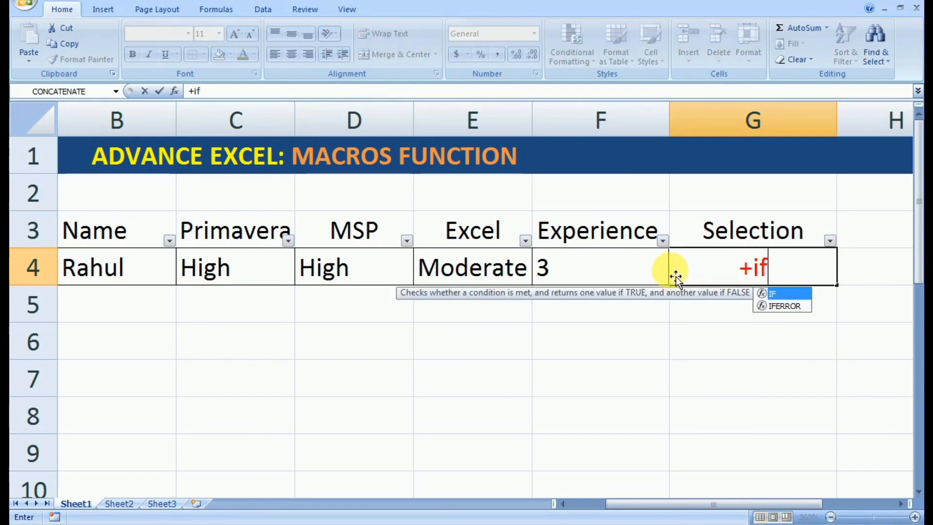
{"action": "type", "text": "("}
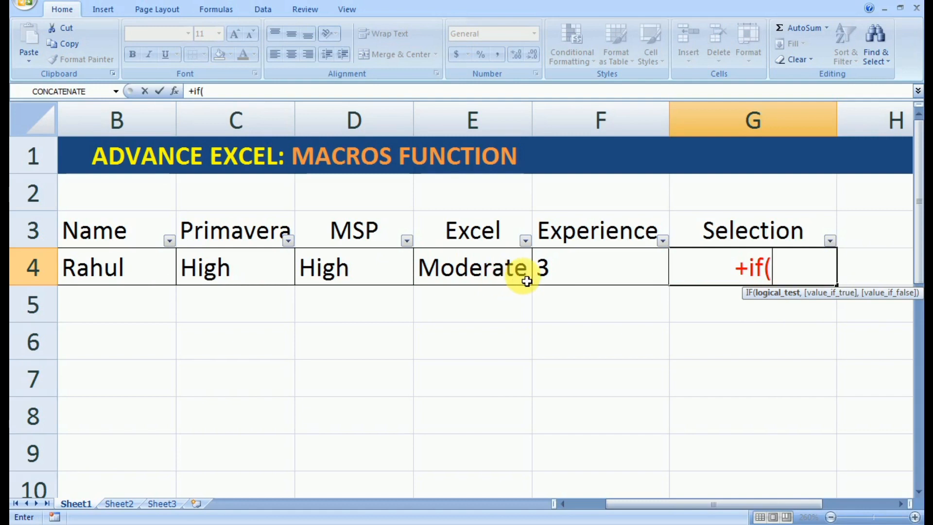
{"action": "left_click", "coordinate": [262, 277]}
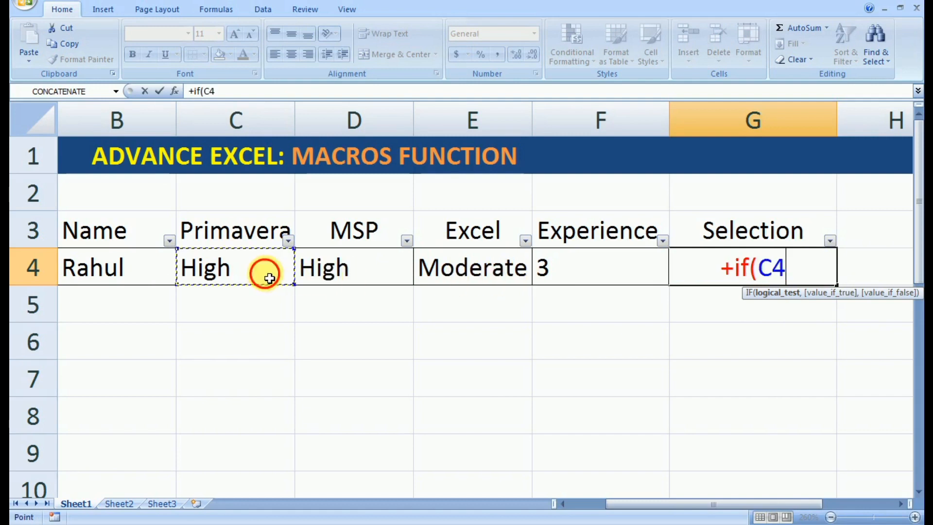
{"action": "type", "text": "="}
{"action": "left_click", "coordinate": [365, 266]}
{"action": "type", "text": "="}
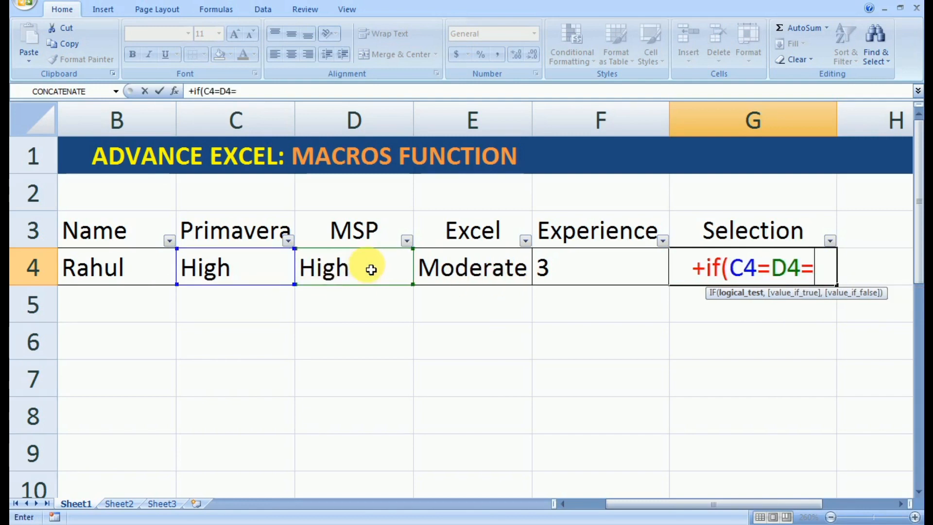
{"action": "left_click", "coordinate": [455, 270]}
{"action": "type", "text": "="}
{"action": "type", "text": "\"High"}
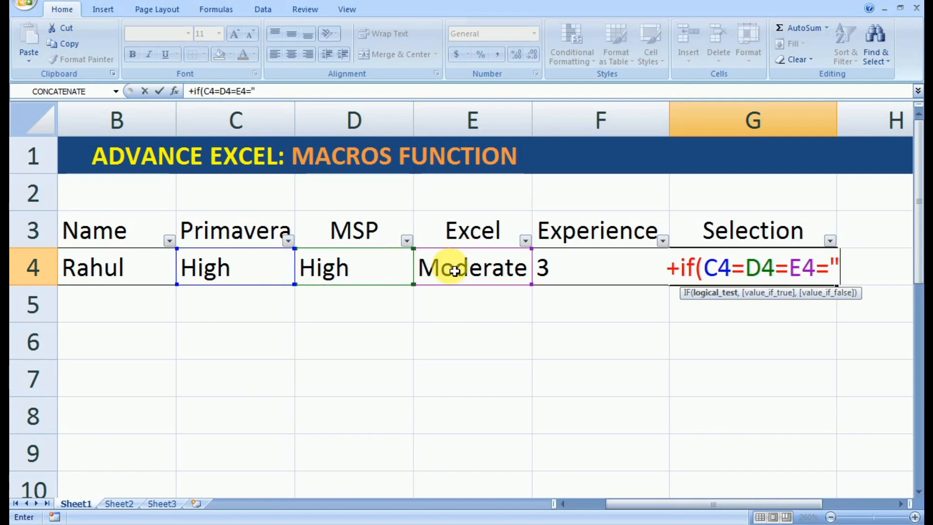
{"action": "type", "text": "\""}
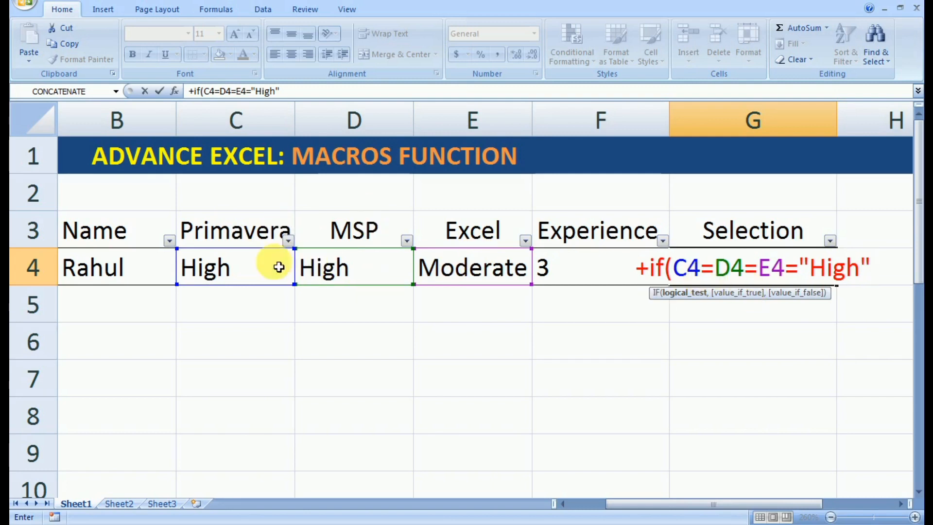
{"action": "type", "text": ",\"Selected\",\"Rejected\")"}
{"action": "key", "text": "Return"}
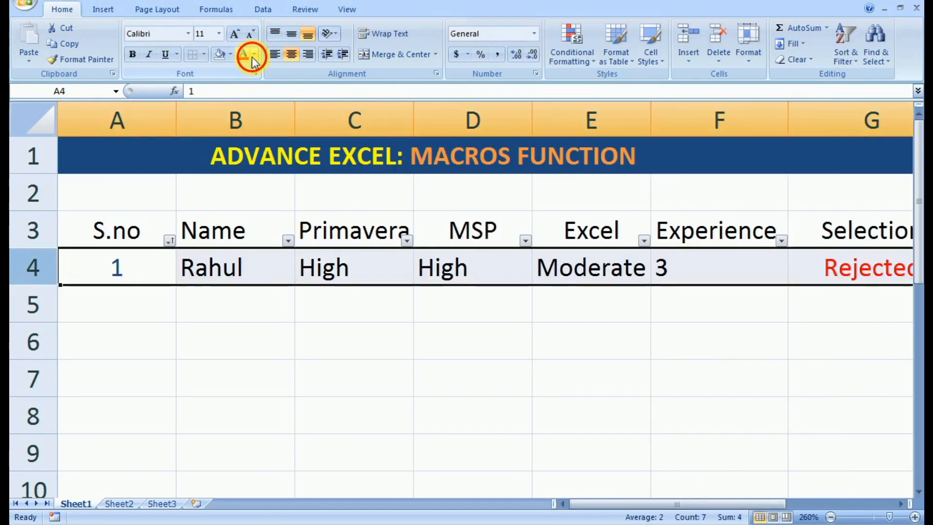
Step: Set the font color of the candidate record in row 4 to the dark blue theme color
{"action": "left_click", "coordinate": [254, 54]}
{"action": "left_click", "coordinate": [291, 101]}
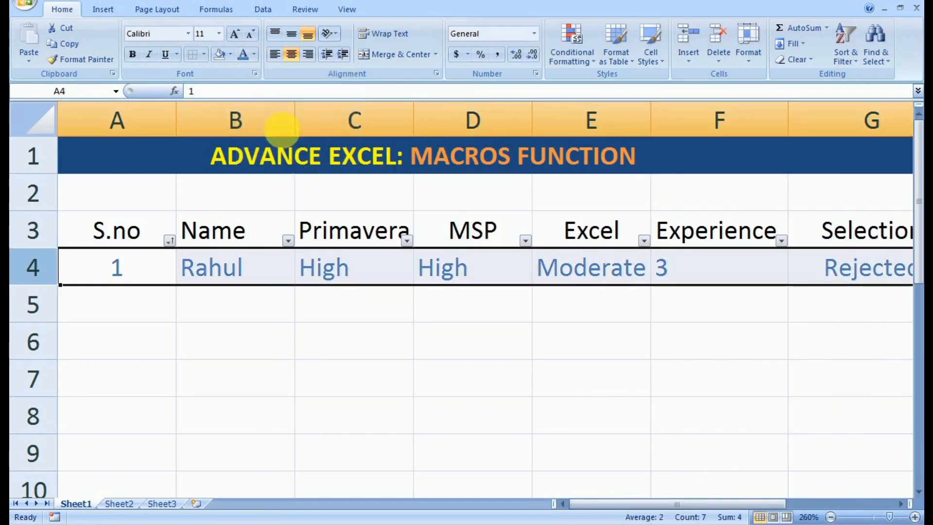
{"action": "left_click", "coordinate": [254, 54]}
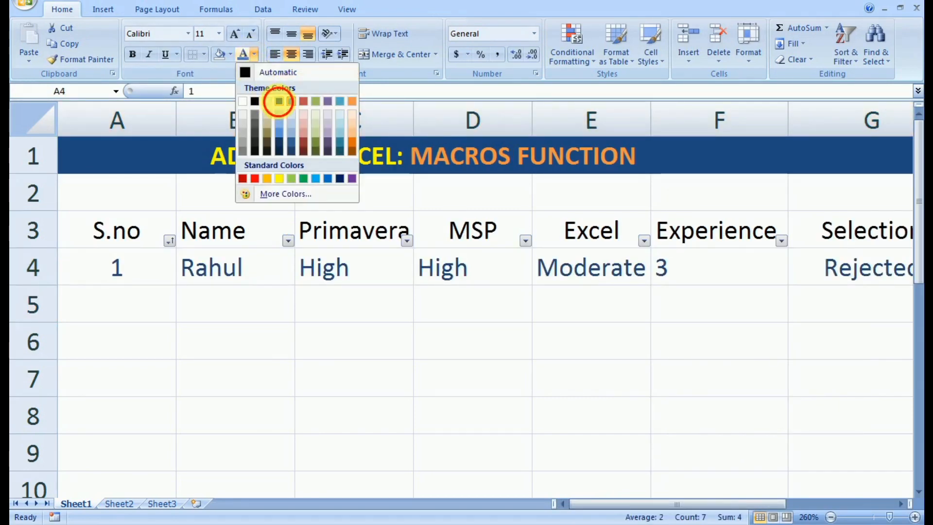
{"action": "left_click", "coordinate": [278, 101]}
{"action": "left_click", "coordinate": [310, 385]}
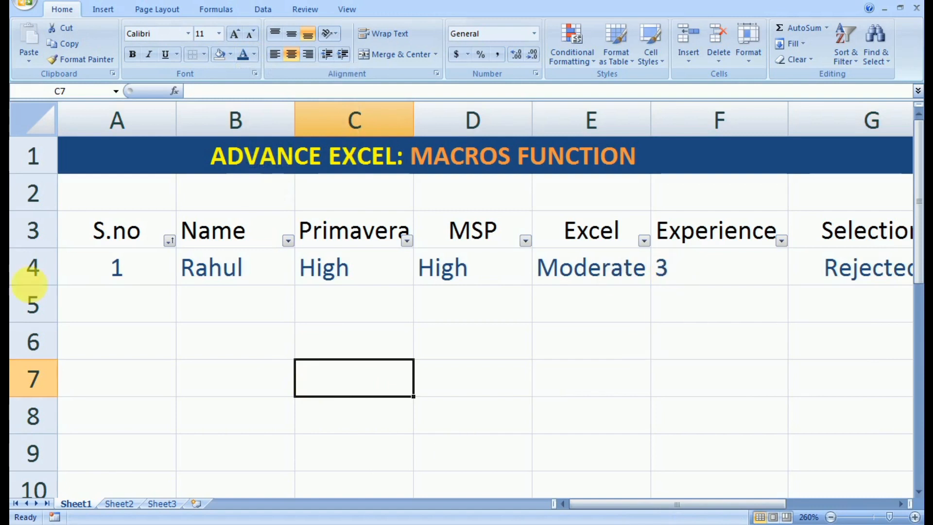
Step: Center the contents of row 4 horizontally on Sheet1 and zoom the sheet out to 250%
{"action": "left_click", "coordinate": [33, 279]}
{"action": "left_click", "coordinate": [292, 55]}
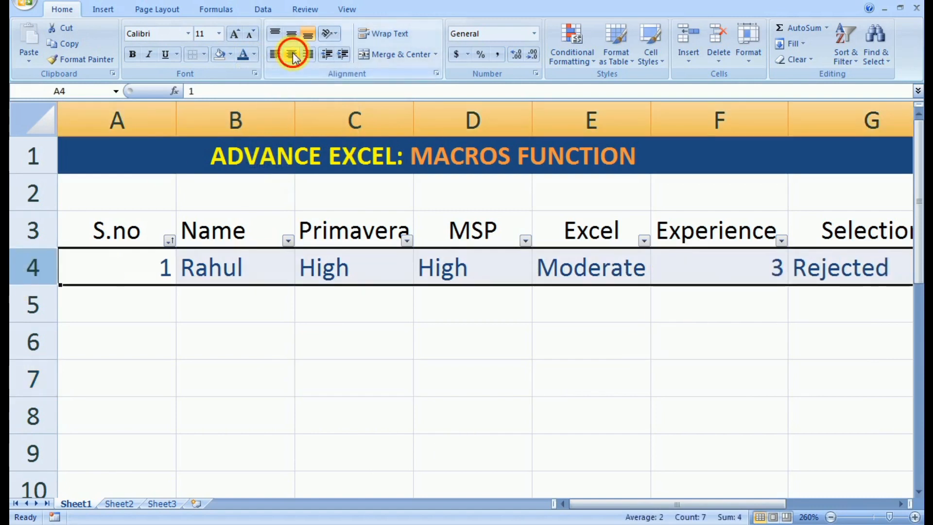
{"action": "left_click", "coordinate": [293, 56]}
{"action": "left_click", "coordinate": [347, 389]}
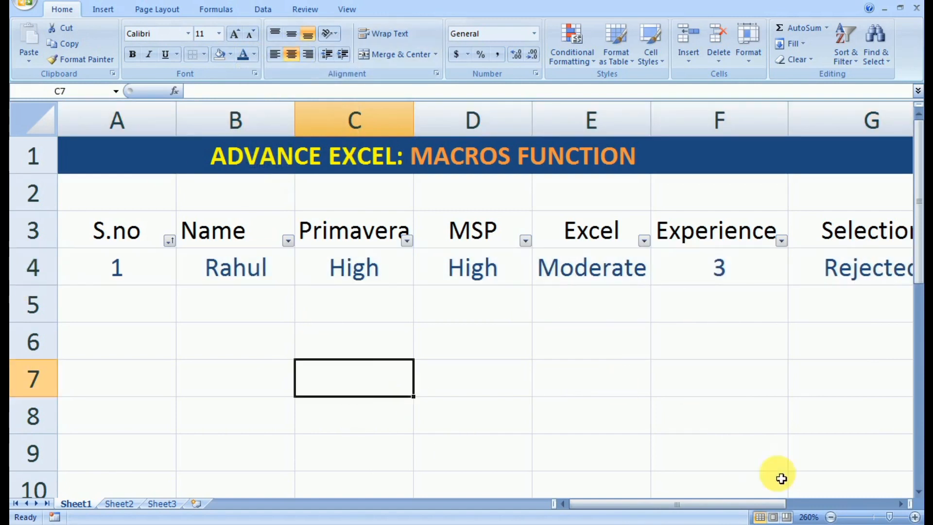
{"action": "left_click", "coordinate": [830, 516]}
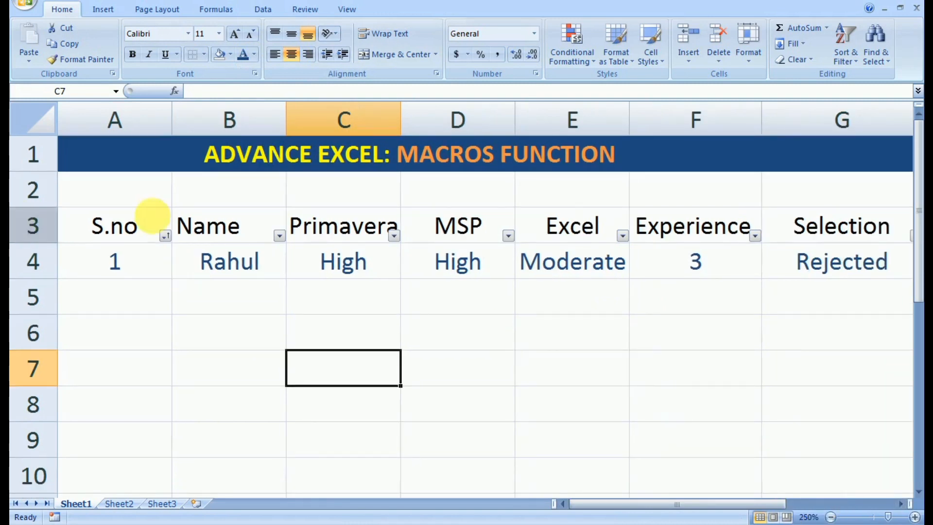
Step: Clear the previous candidate's entries from C4:C8 in the Sheet2 data entry form
{"action": "left_click", "coordinate": [125, 503]}
{"action": "left_click_drag", "start_coordinate": [462, 247], "coordinate": [469, 421]}
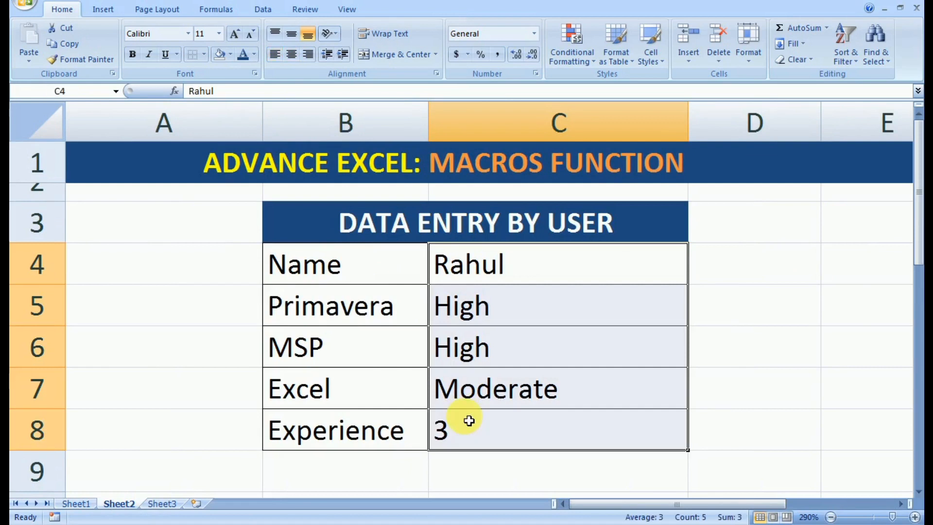
{"action": "key", "text": "Delete"}
Step: Enter a new candidate's name in C4 and the Primavera rating High in C5 of the Sheet2 form
{"action": "left_click", "coordinate": [465, 269]}
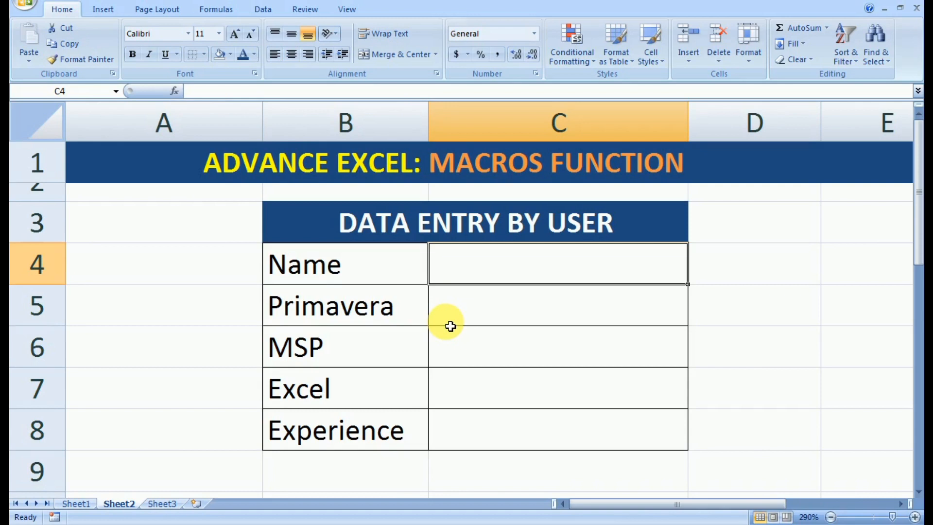
{"action": "type", "text": "Raghav"}
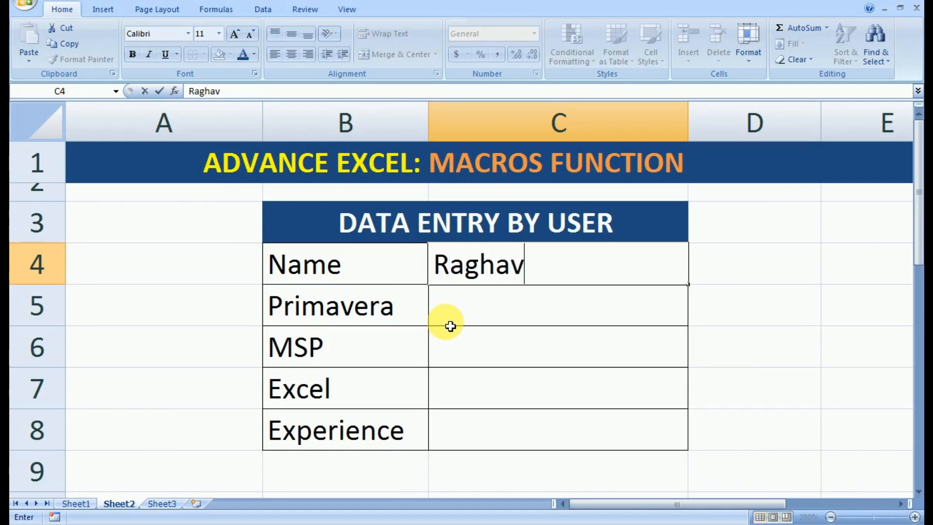
{"action": "left_click", "coordinate": [468, 314]}
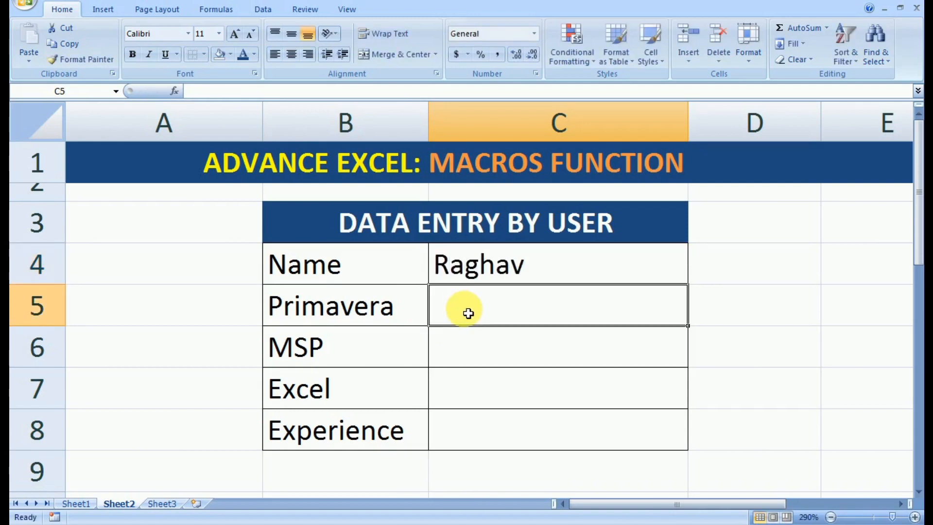
{"action": "type", "text": "Hi"}
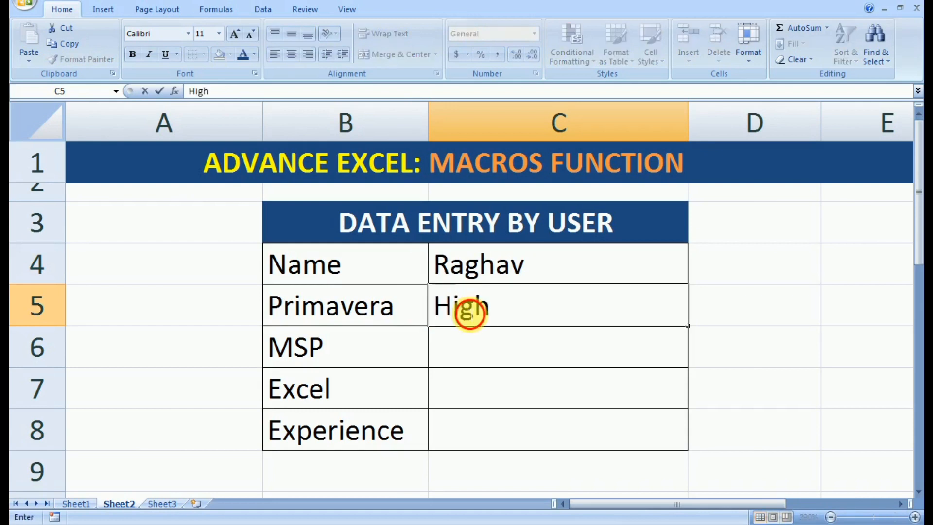
{"action": "type", "text": "gh"}
{"action": "key", "text": "Return"}
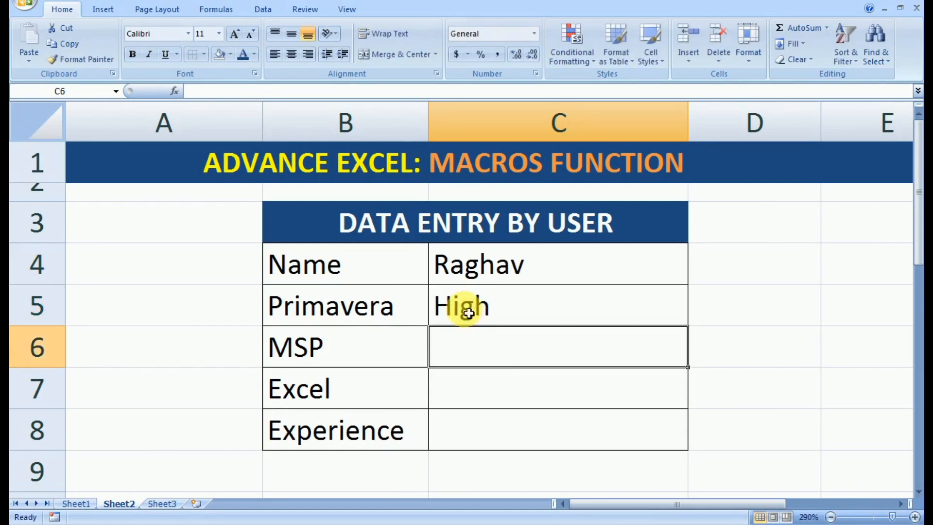
Step: Copy the High rating from C5 into the MSP and Excel cells C6 and C7, and enter 12 as the Experience in C8
{"action": "left_click", "coordinate": [468, 313]}
{"action": "key", "text": "ctrl+c"}
{"action": "key", "text": "Down"}
{"action": "key", "text": "ctrl+v"}
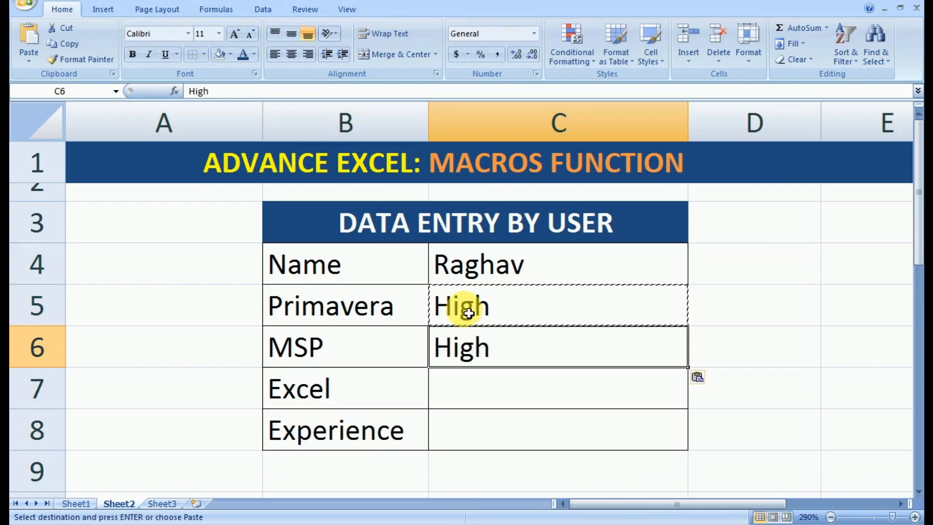
{"action": "key", "text": "Down"}
{"action": "key", "text": "ctrl+v"}
{"action": "key", "text": "Down"}
{"action": "type", "text": "1"}
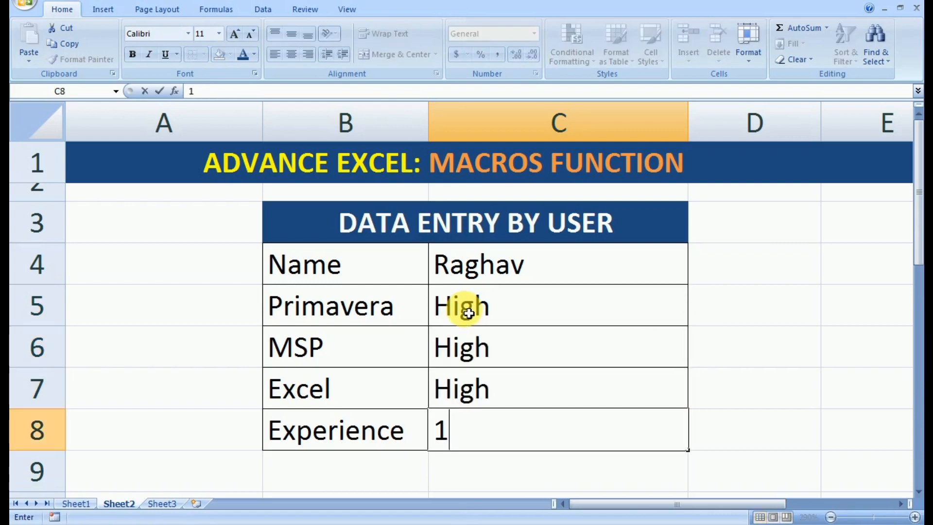
{"action": "key", "text": "Return"}
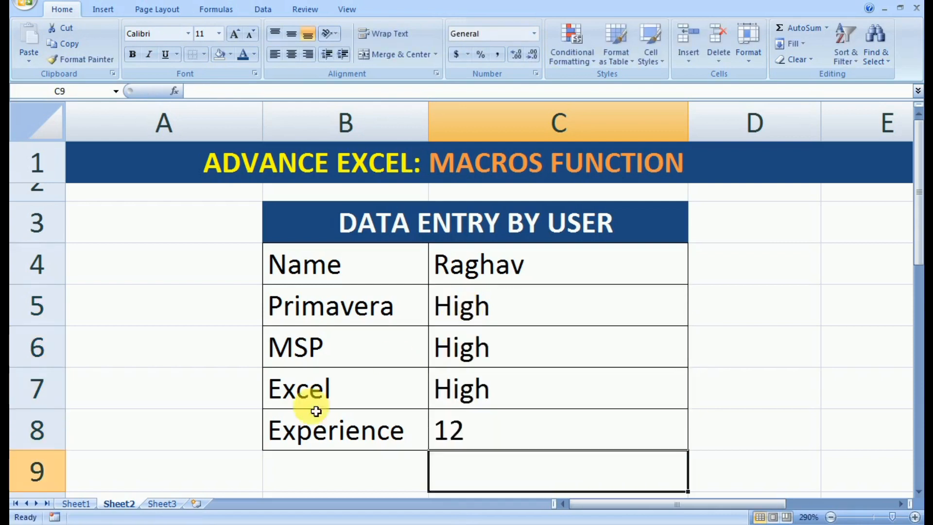
{"action": "left_click", "coordinate": [80, 504]}
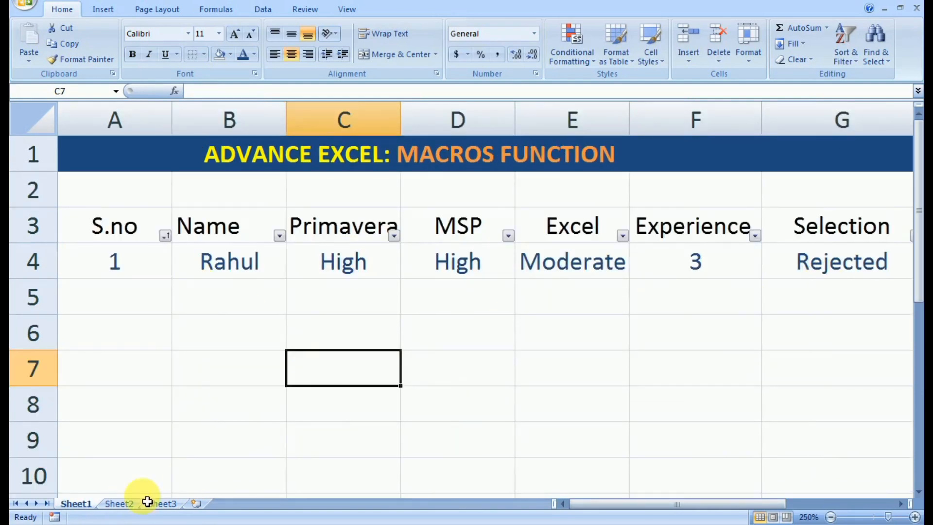
{"action": "left_click", "coordinate": [130, 502]}
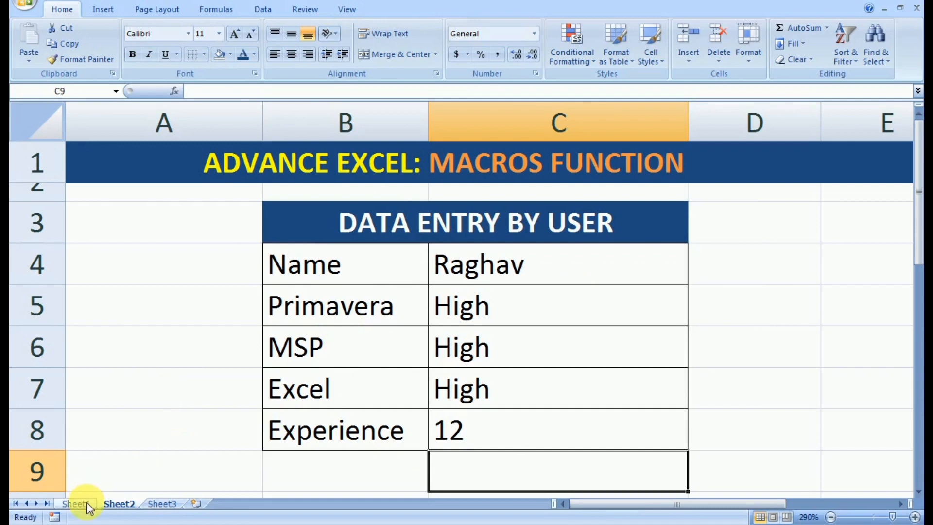
{"action": "double_click", "coordinate": [454, 163]}
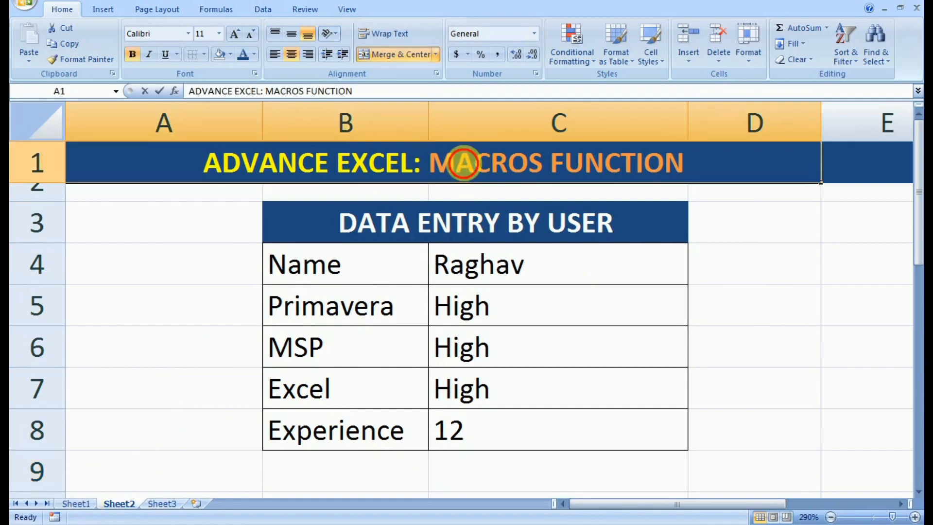
{"action": "left_click_drag", "start_coordinate": [424, 168], "coordinate": [685, 165]}
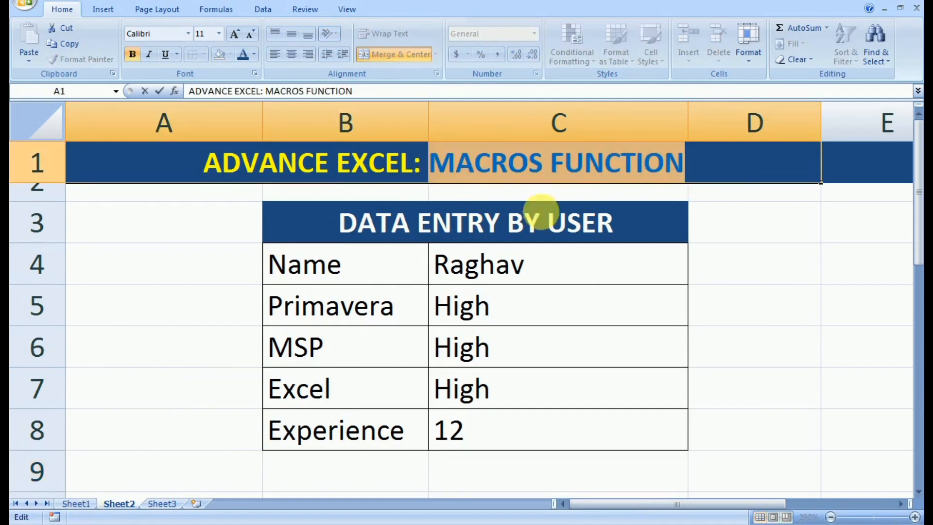
{"action": "left_click", "coordinate": [198, 333]}
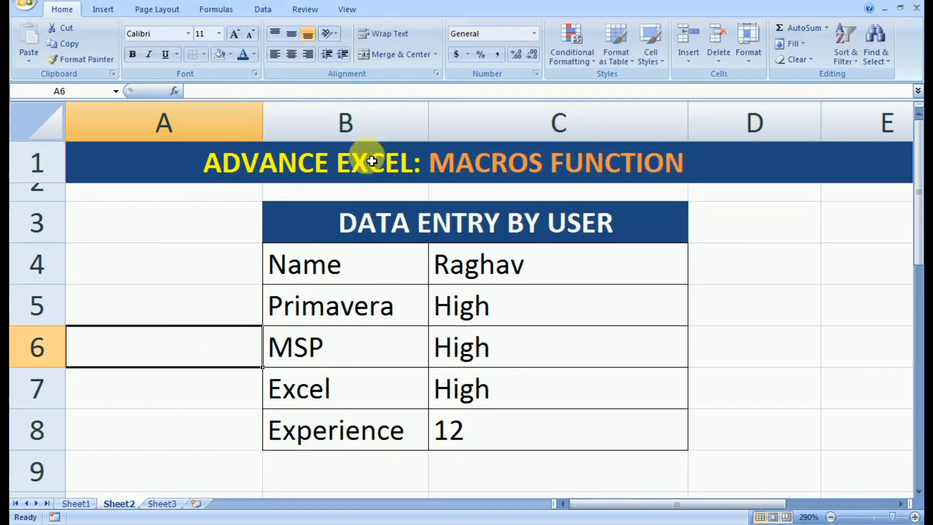
Step: Start recording a macro named DATAENTRY in This Workbook, described as "USER DATA TO BE ENTERED IN TABLE", replacing the existing macro
{"action": "left_click", "coordinate": [347, 11]}
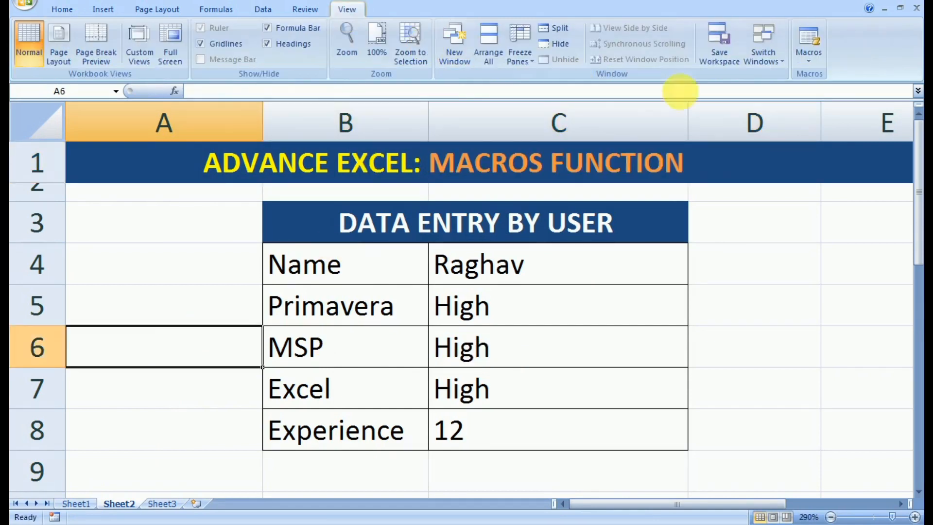
{"action": "left_click", "coordinate": [806, 64]}
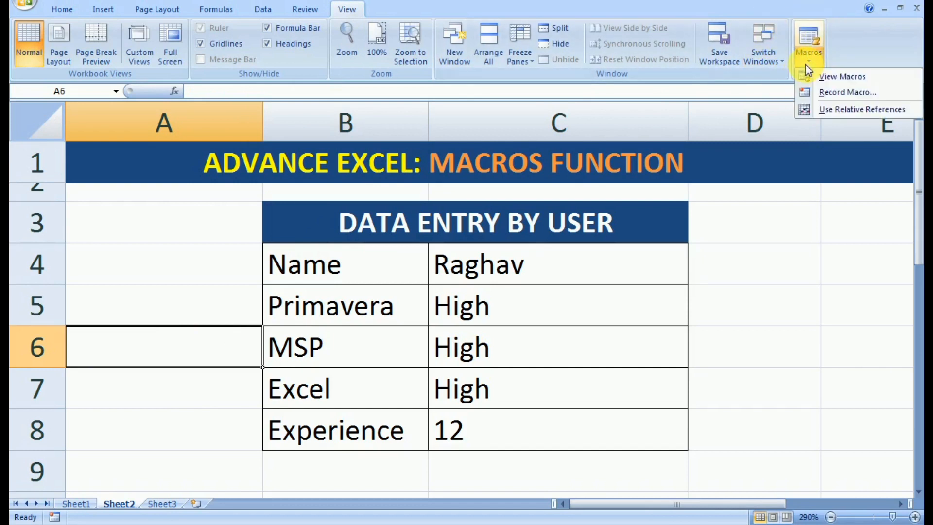
{"action": "left_click", "coordinate": [819, 92]}
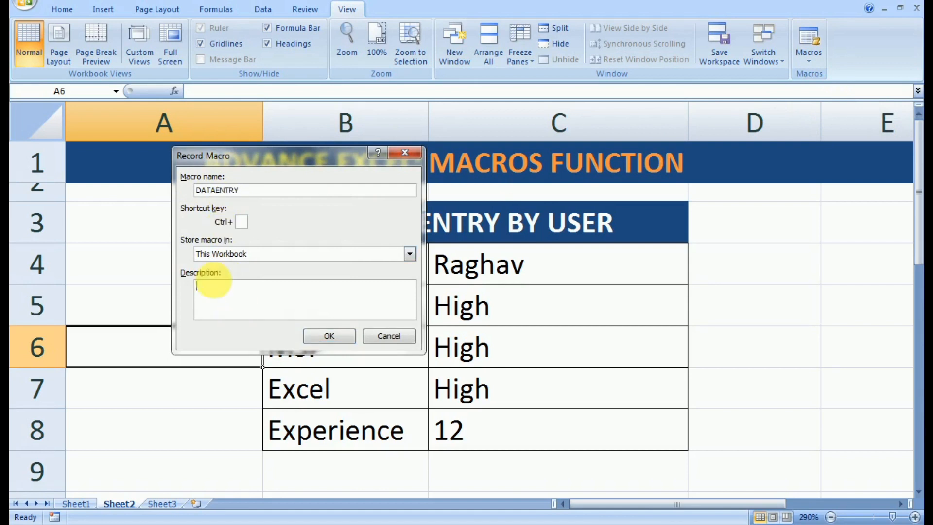
{"action": "left_click", "coordinate": [238, 308]}
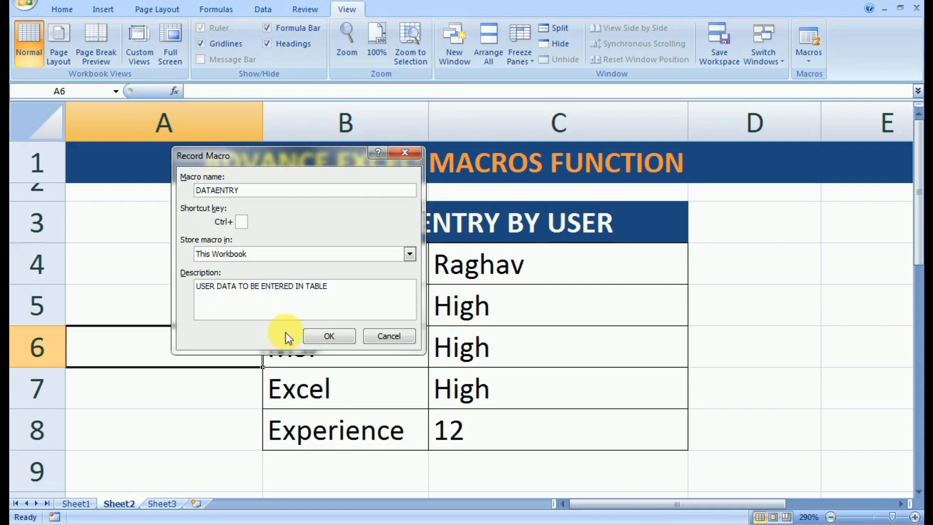
{"action": "left_click", "coordinate": [307, 334]}
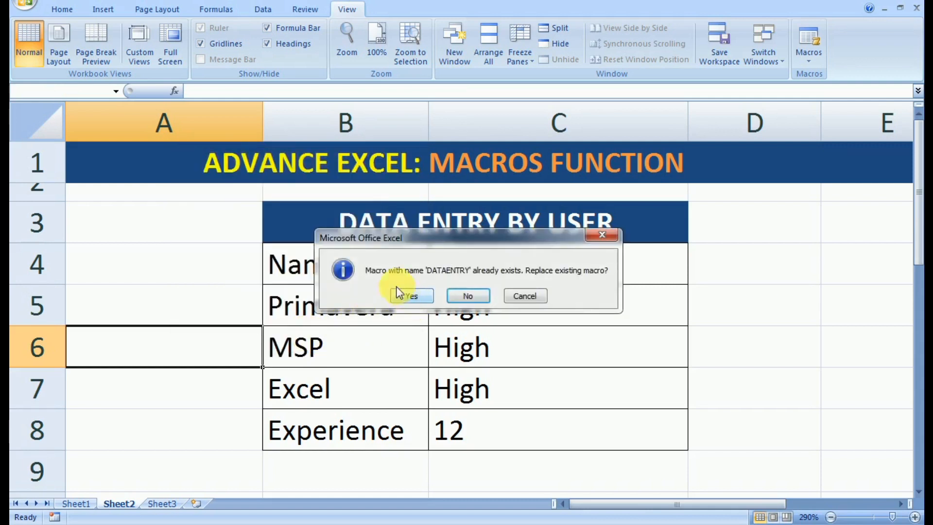
{"action": "left_click", "coordinate": [420, 299]}
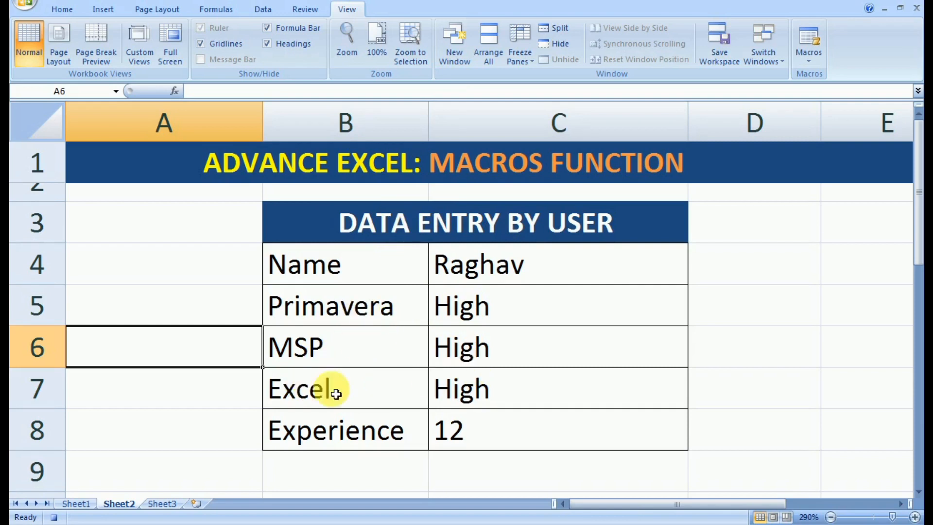
Step: Insert a blank row above the existing candidate record in row 4 of Sheet1
{"action": "left_click", "coordinate": [84, 503]}
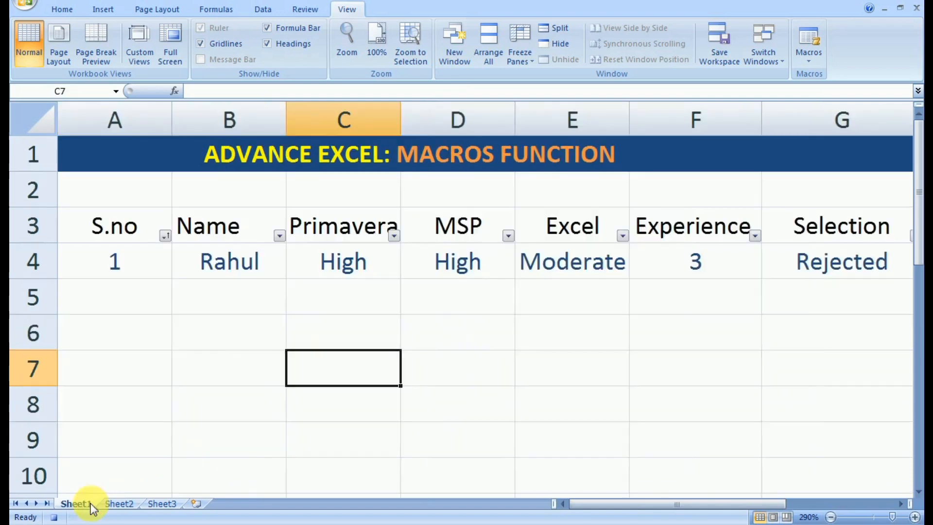
{"action": "left_click", "coordinate": [50, 268]}
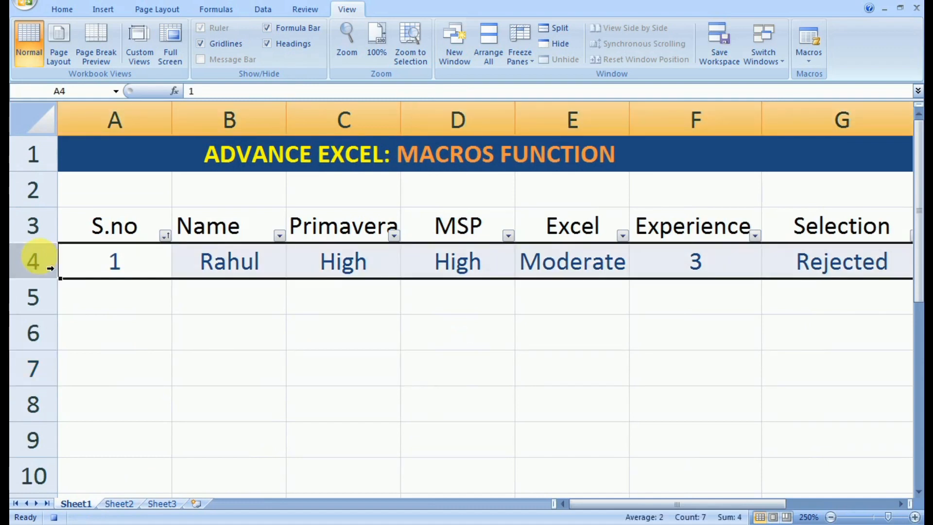
{"action": "right_click", "coordinate": [50, 267]}
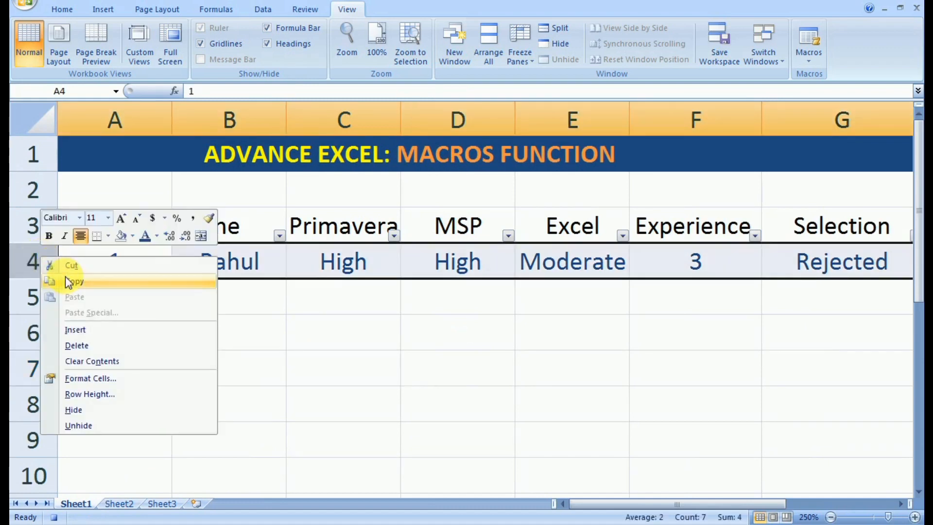
{"action": "left_click", "coordinate": [77, 327]}
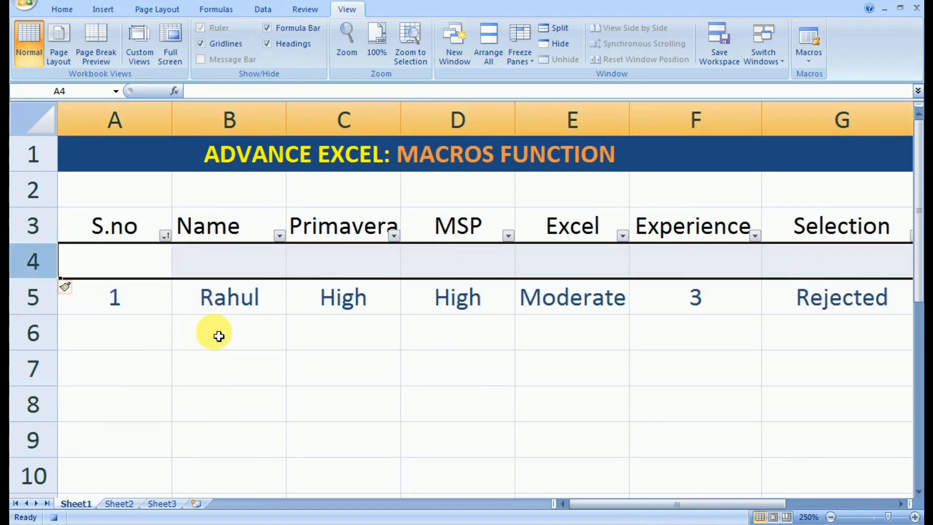
Step: Copy the candidate's name from C4 of the Sheet2 form into the Name cell B4 on Sheet1
{"action": "left_click", "coordinate": [119, 504]}
{"action": "left_click", "coordinate": [469, 277]}
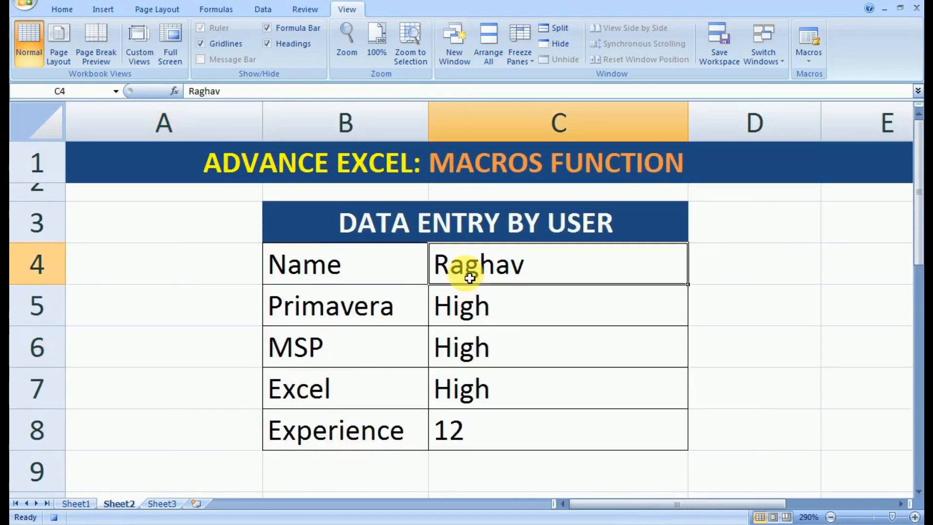
{"action": "left_click", "coordinate": [80, 503]}
{"action": "left_click", "coordinate": [241, 264]}
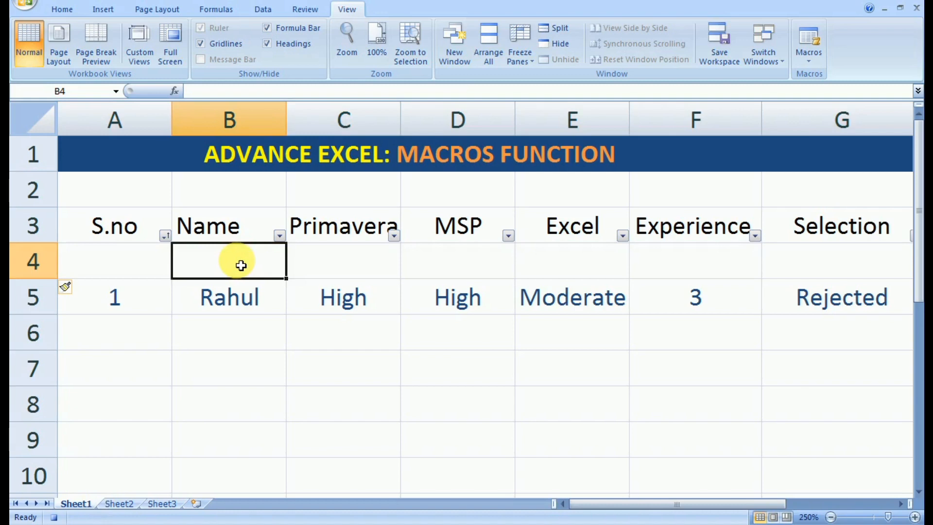
{"action": "type", "text": "Raghav"}
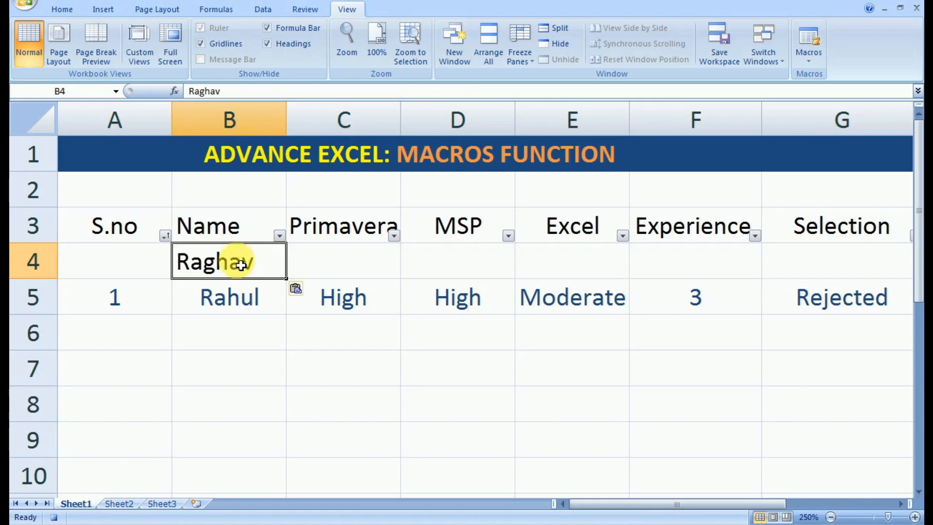
Step: Copy the Primavera rating from C5 of the Sheet2 form into the Primavera cell C4 on Sheet1
{"action": "left_click", "coordinate": [130, 506]}
{"action": "key", "text": "ctrl+c"}
{"action": "left_click", "coordinate": [479, 315]}
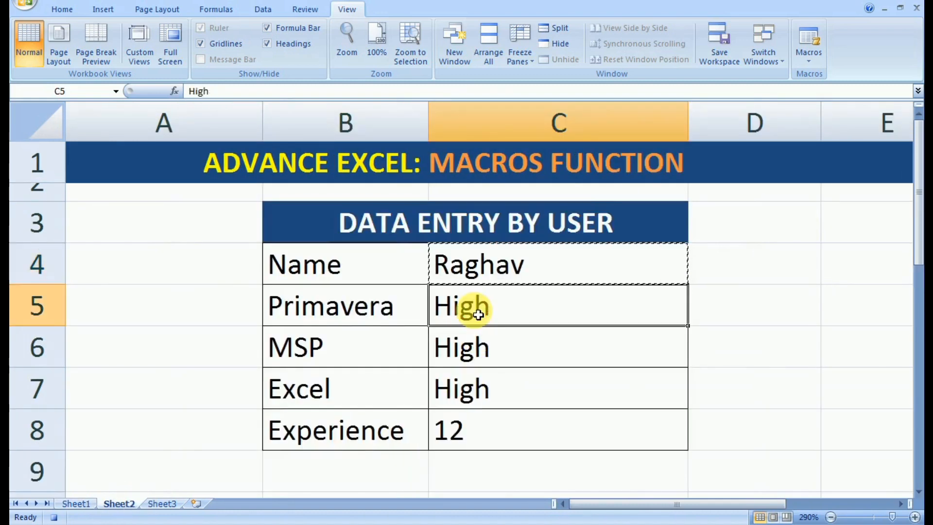
{"action": "key", "text": "ctrl+c"}
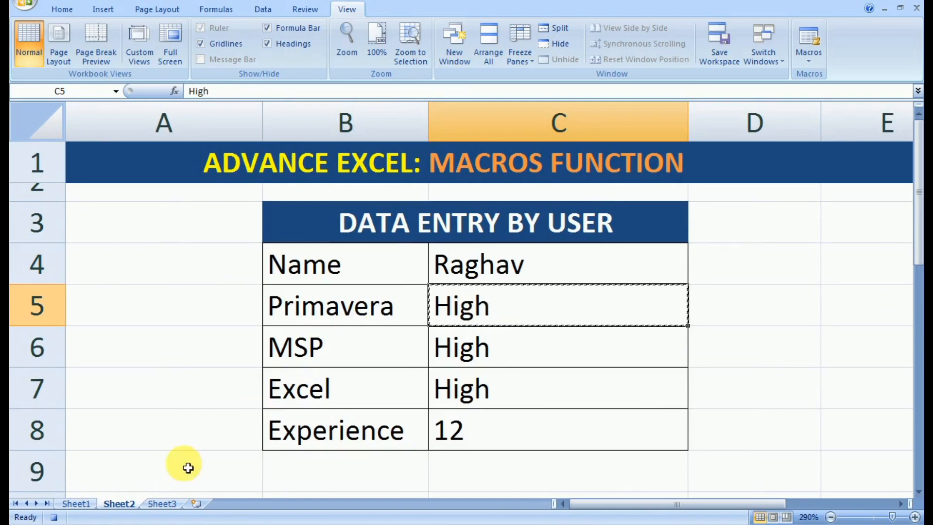
{"action": "left_click", "coordinate": [82, 506]}
{"action": "left_click", "coordinate": [329, 268]}
{"action": "key", "text": "ctrl+v"}
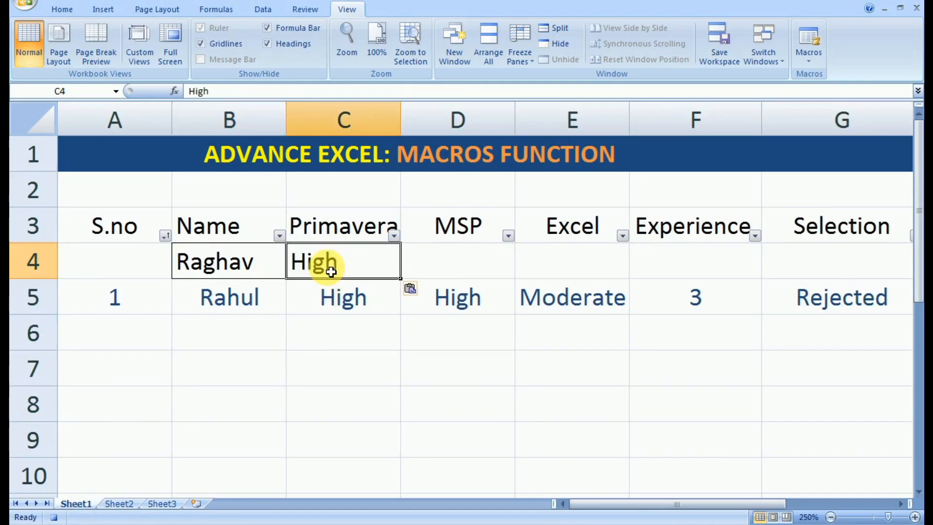
Step: Copy the MSP rating from C6 of the Sheet2 form into the MSP cell D4 on Sheet1
{"action": "left_click", "coordinate": [130, 505]}
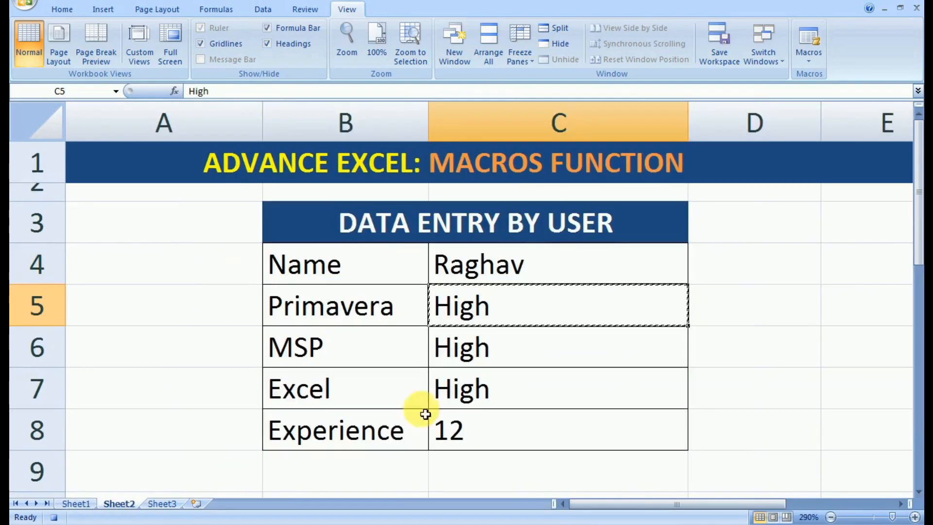
{"action": "left_click", "coordinate": [488, 352]}
{"action": "key", "text": "ctrl+c"}
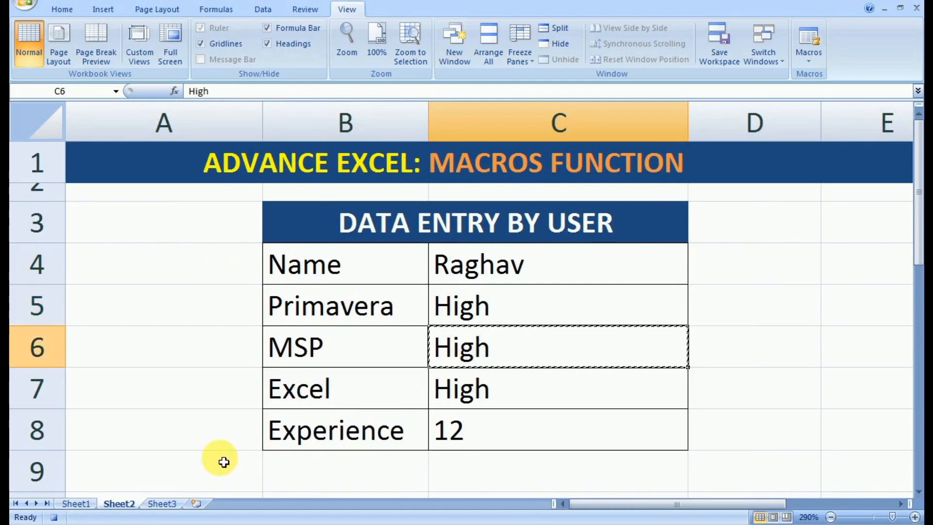
{"action": "right_click", "coordinate": [534, 343]}
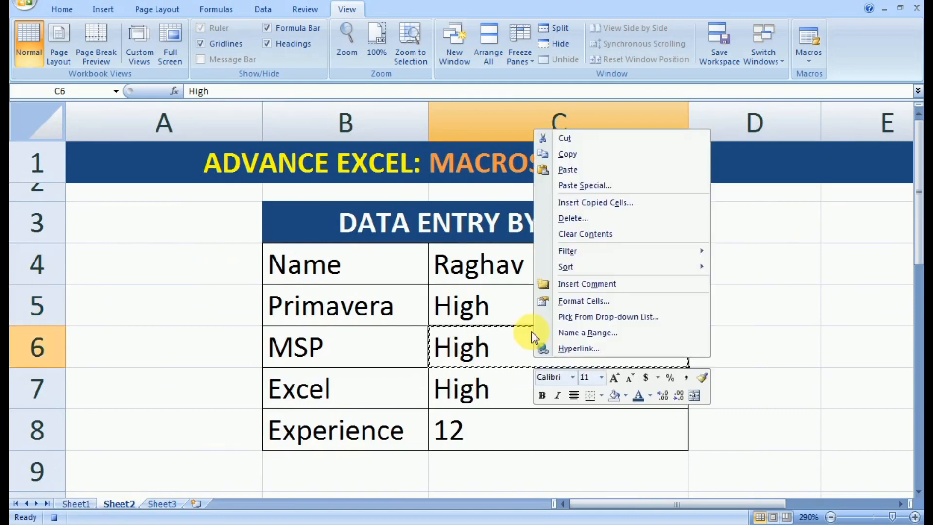
{"action": "left_click", "coordinate": [567, 155]}
{"action": "left_click", "coordinate": [83, 503]}
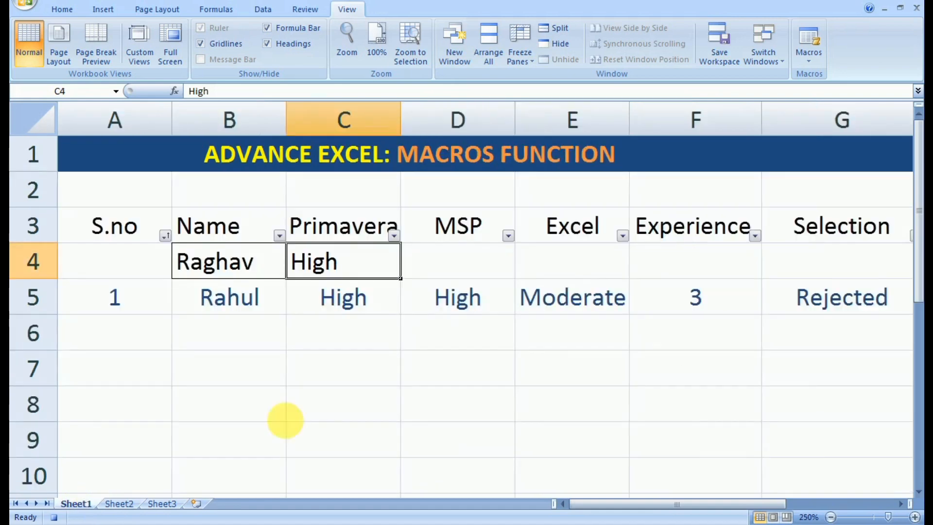
{"action": "right_click", "coordinate": [438, 269]}
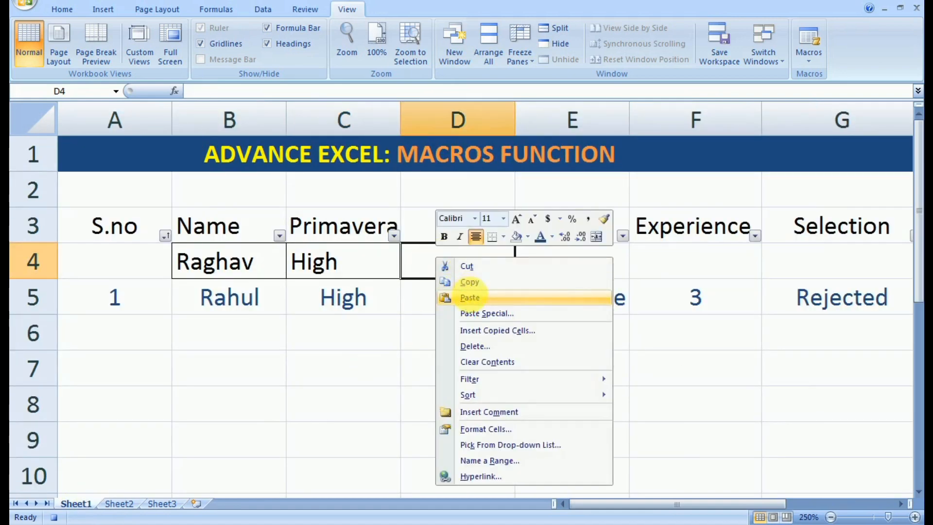
{"action": "left_click", "coordinate": [472, 298]}
Step: Copy the Excel rating from C7 of the Sheet2 form into the Excel cell E4 on Sheet1
{"action": "left_click", "coordinate": [104, 503]}
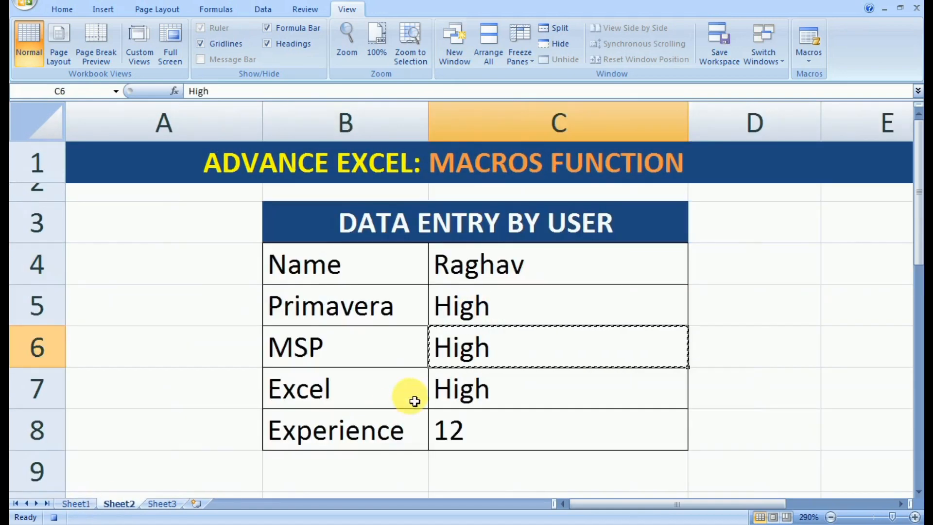
{"action": "left_click", "coordinate": [445, 392]}
{"action": "right_click", "coordinate": [445, 391]}
{"action": "left_click", "coordinate": [483, 196]}
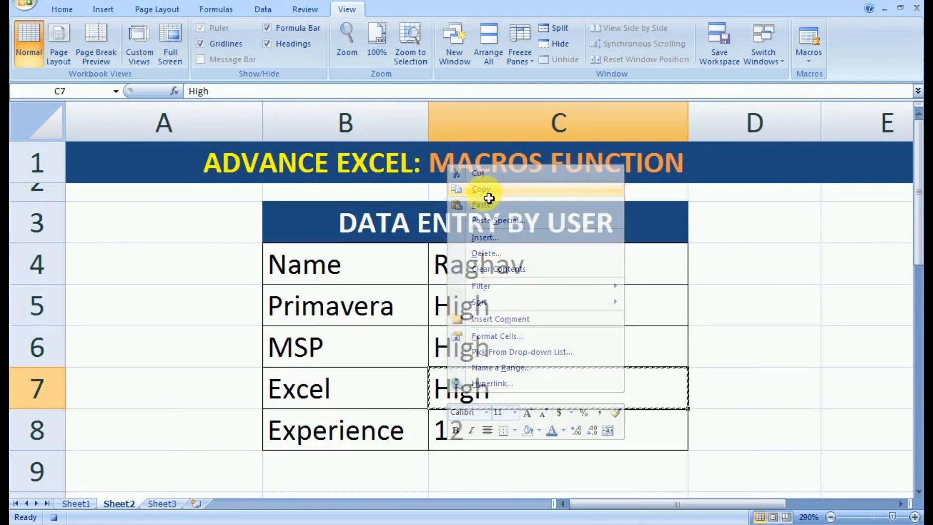
{"action": "left_click", "coordinate": [75, 503]}
{"action": "left_click", "coordinate": [575, 253]}
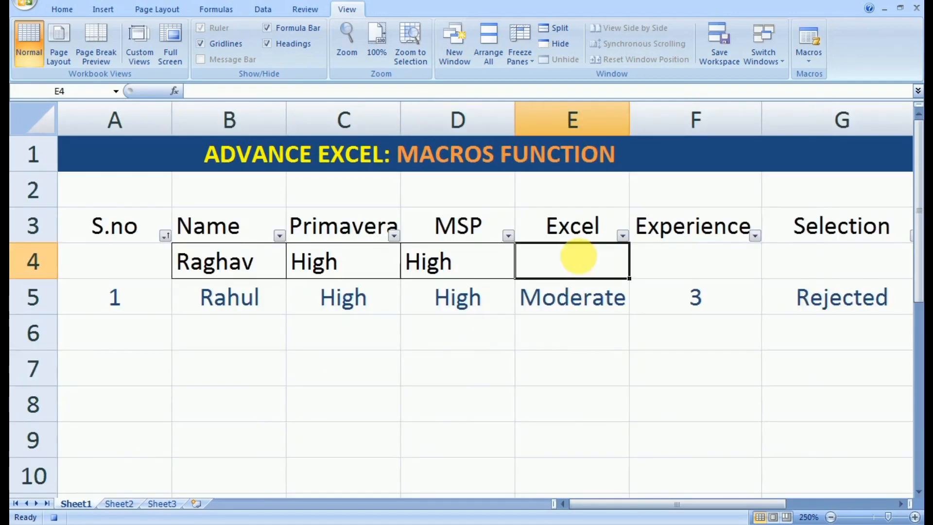
{"action": "right_click", "coordinate": [581, 261]}
{"action": "left_click", "coordinate": [613, 296]}
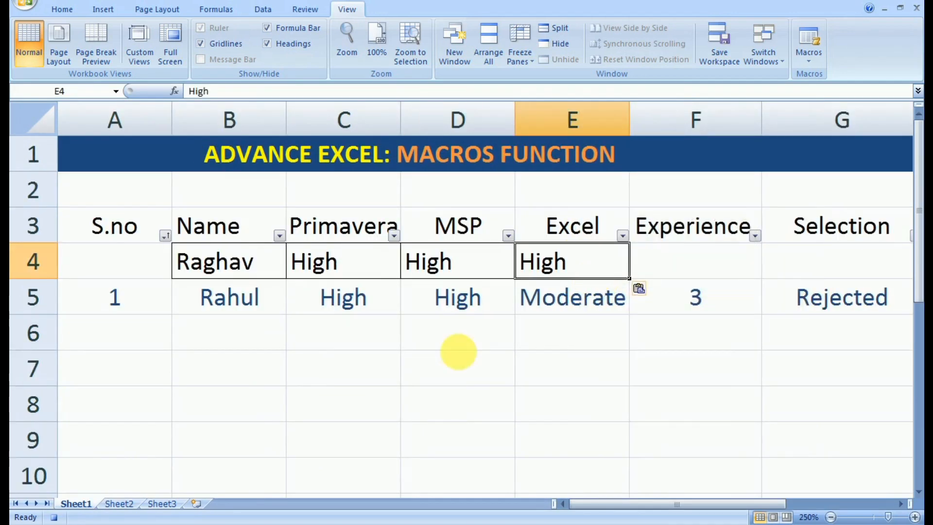
Step: Copy the Experience value from C8 of the Sheet2 form into the Experience cell F4 on Sheet1
{"action": "left_click", "coordinate": [128, 502]}
{"action": "right_click", "coordinate": [131, 502]}
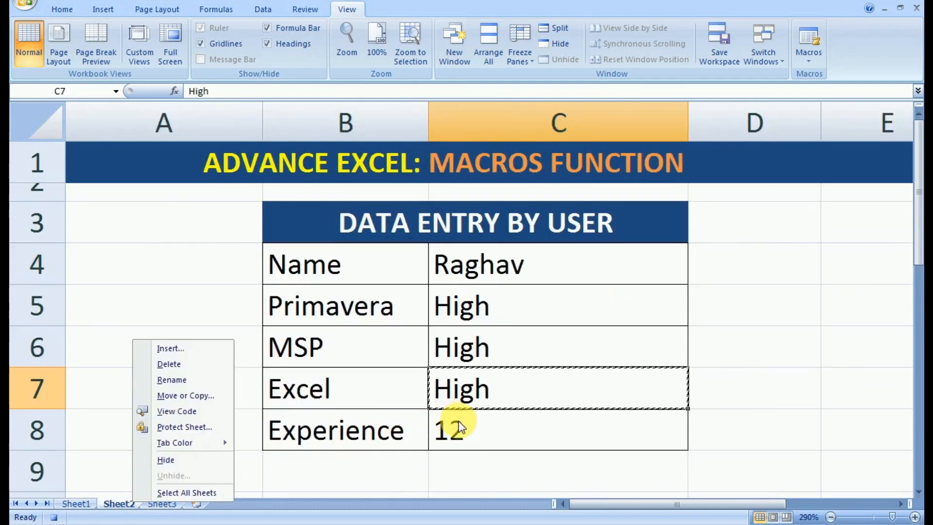
{"action": "right_click", "coordinate": [465, 432]}
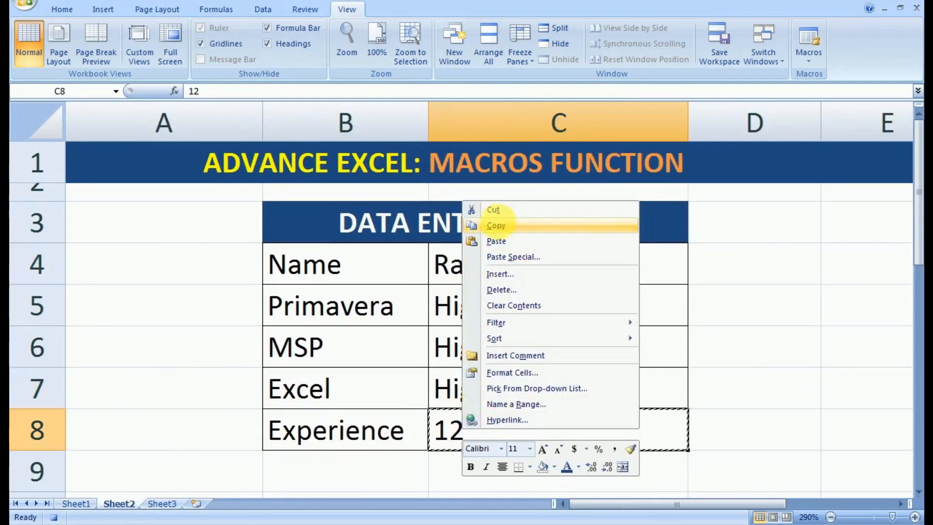
{"action": "left_click", "coordinate": [500, 225]}
{"action": "left_click", "coordinate": [87, 508]}
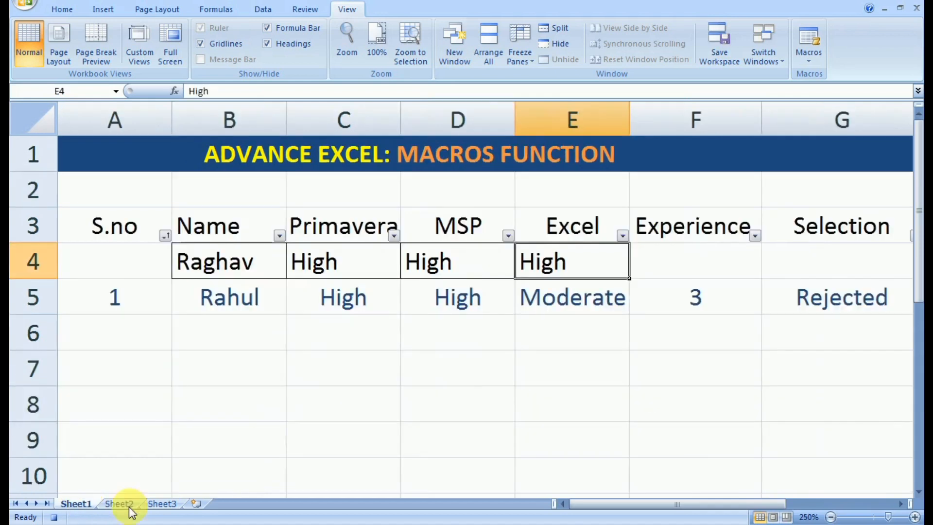
{"action": "right_click", "coordinate": [654, 256]}
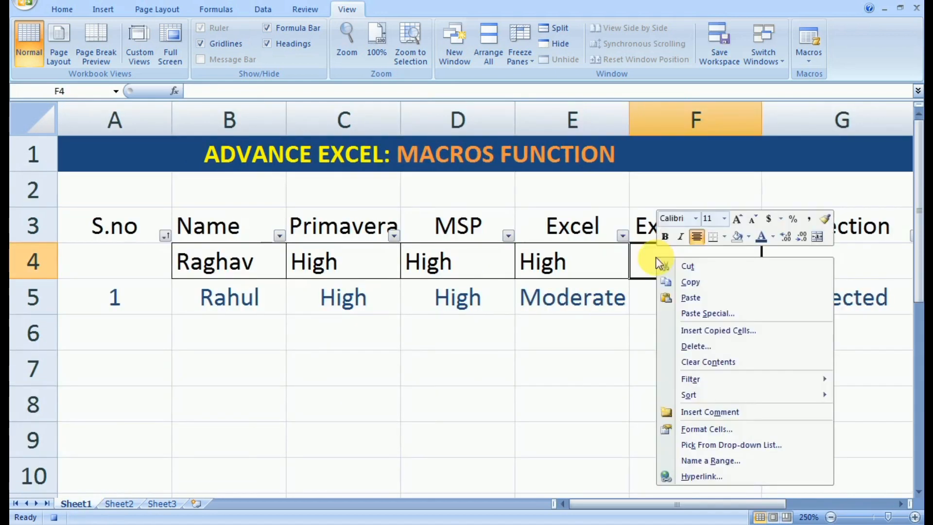
{"action": "left_click", "coordinate": [678, 296]}
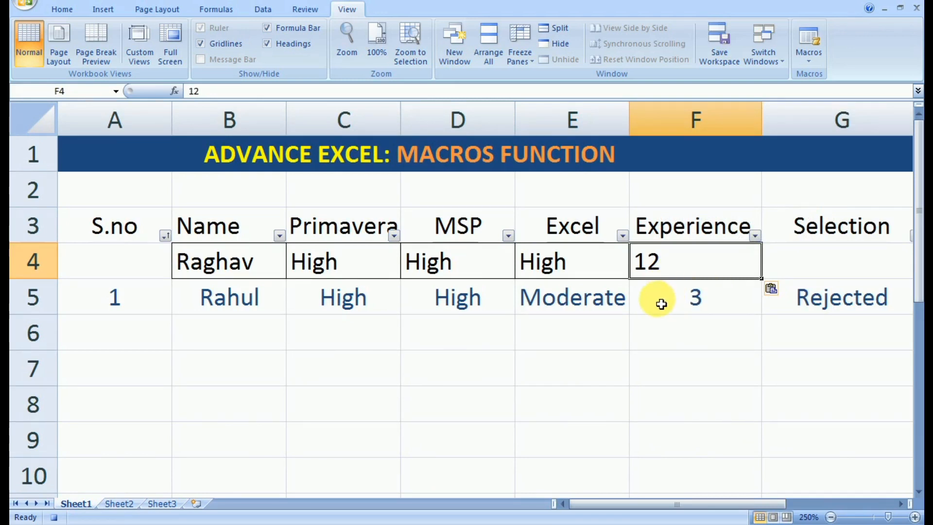
Step: Start an IF formula with a nested AND in Selection cell G4, with C4="High" as the first condition
{"action": "left_click", "coordinate": [797, 266]}
{"action": "type", "text": "+if("}
{"action": "left_click", "coordinate": [232, 270]}
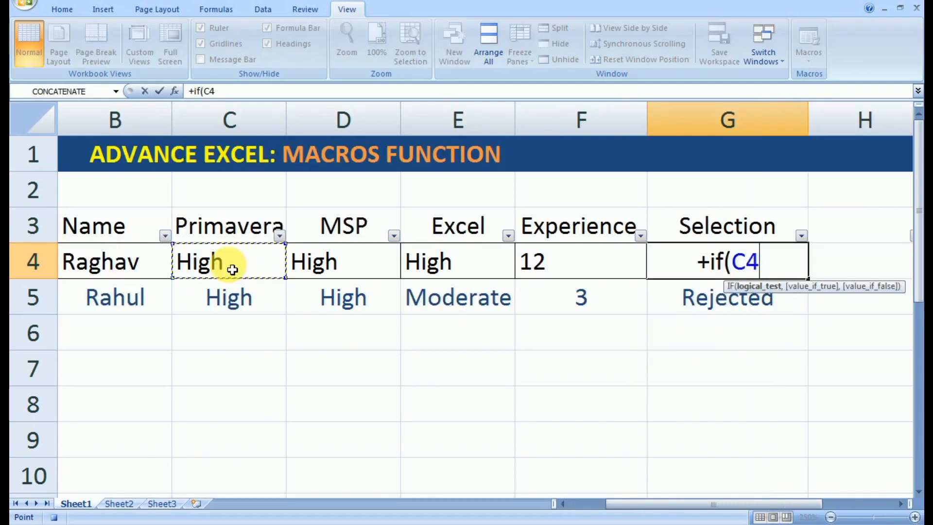
{"action": "key", "text": "BackSpace"}
{"action": "key", "text": "BackSpace"}
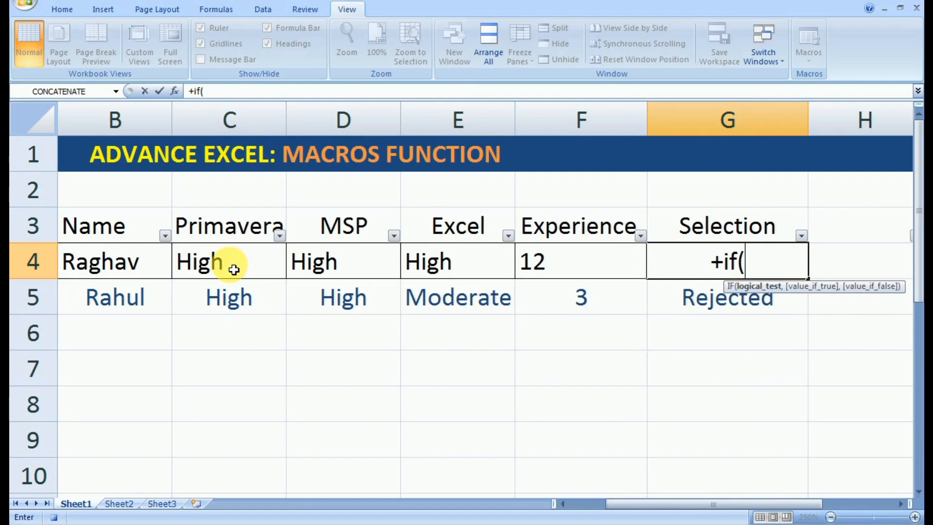
{"action": "type", "text": "and("}
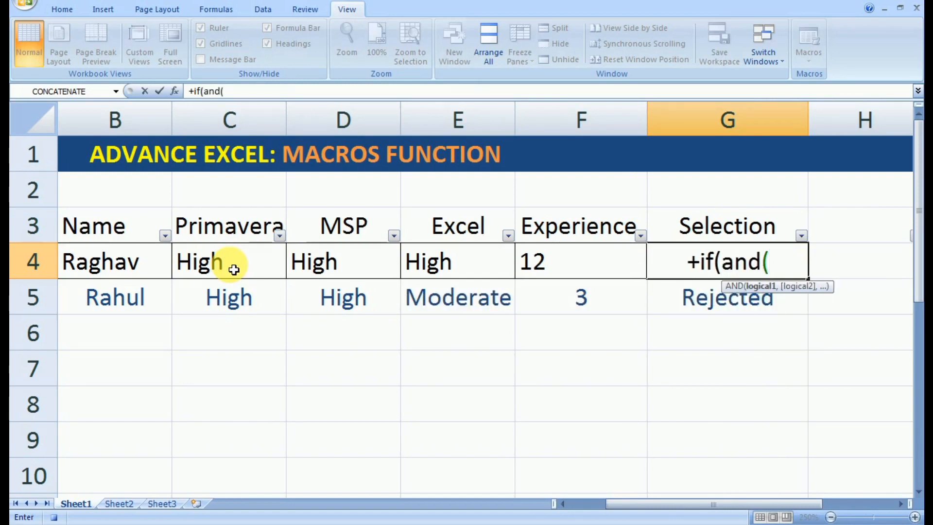
{"action": "left_click", "coordinate": [199, 261]}
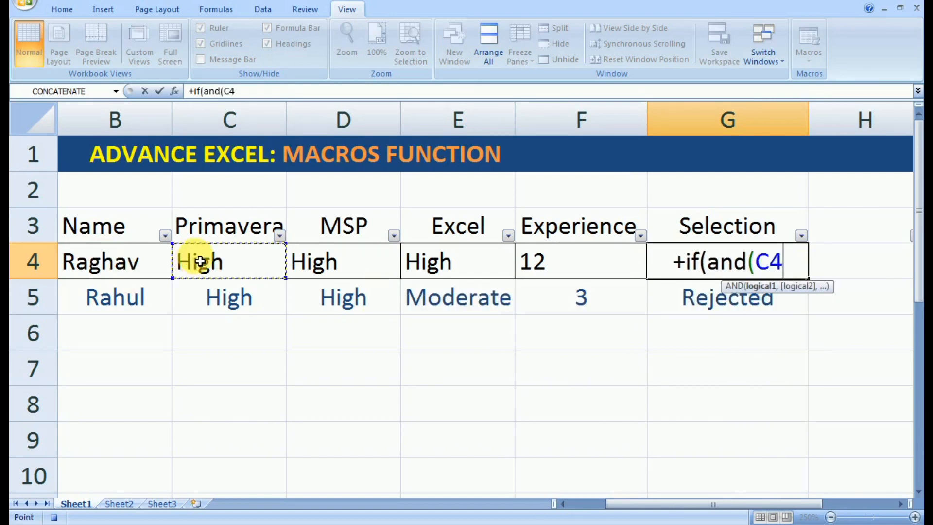
{"action": "type", "text": "=\"High"}
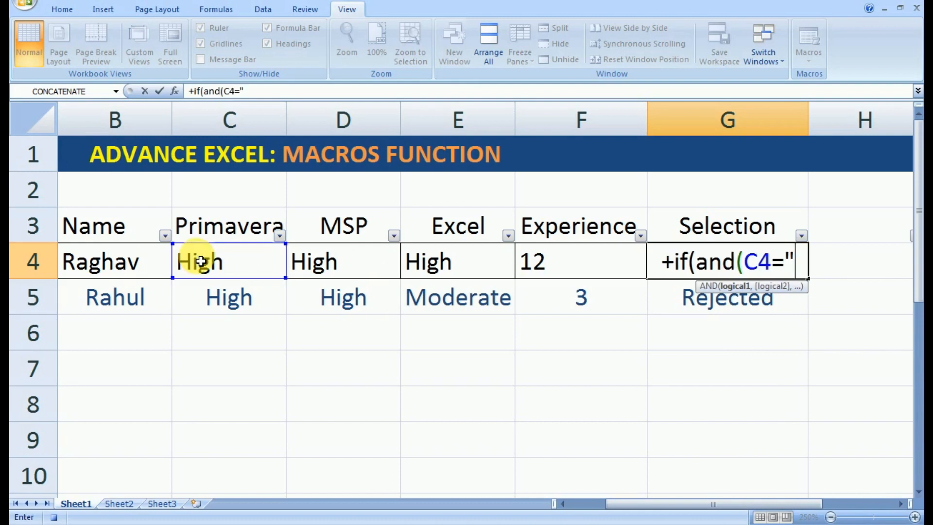
{"action": "type", "text": "\""}
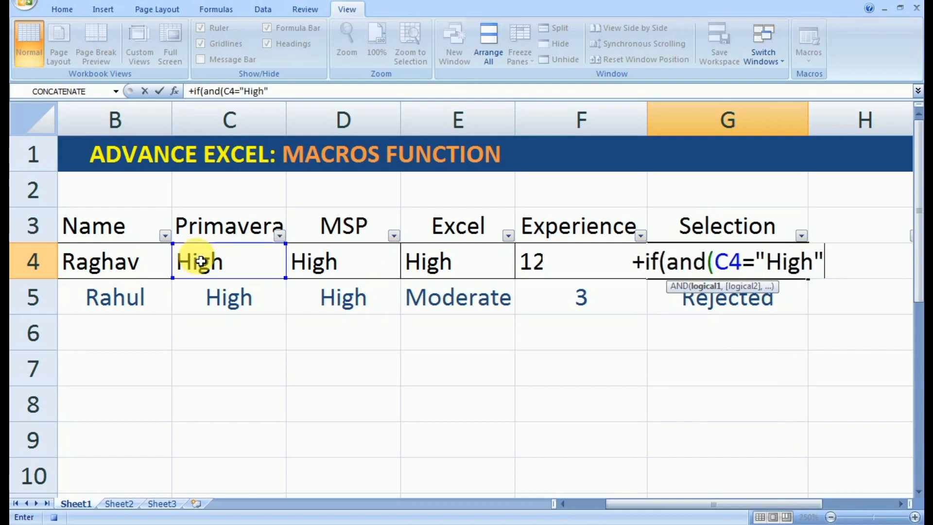
{"action": "type", "text": ","}
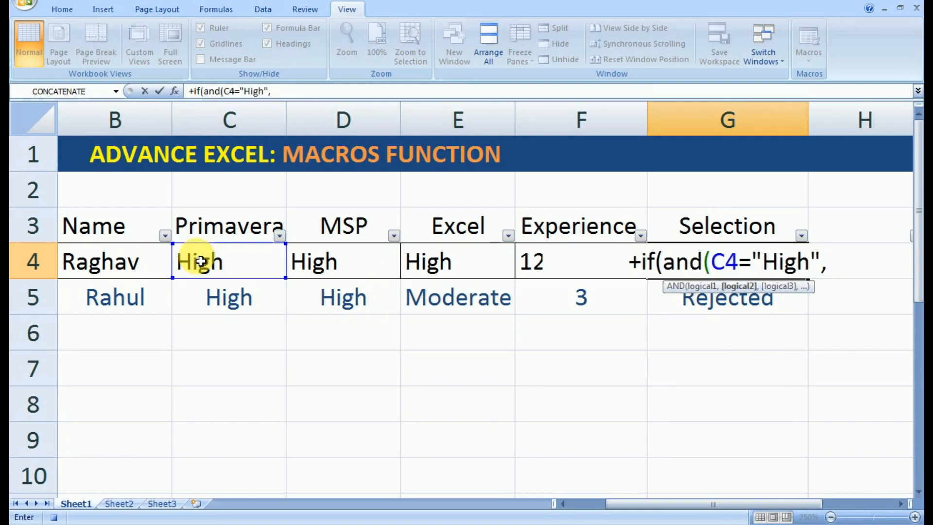
Step: Add the conditions D4="High" and E4="High" to the AND test in G4 and close the AND
{"action": "left_click", "coordinate": [316, 261]}
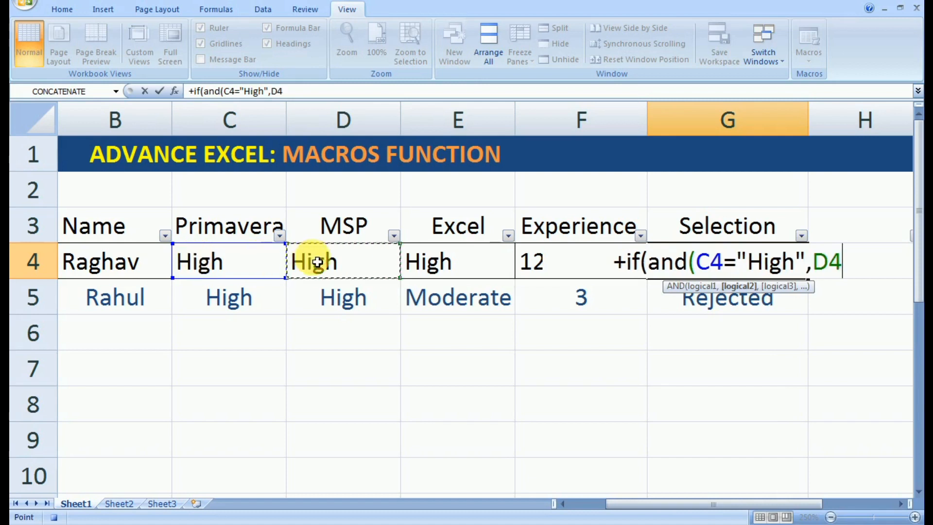
{"action": "type", "text": "=\"High\""}
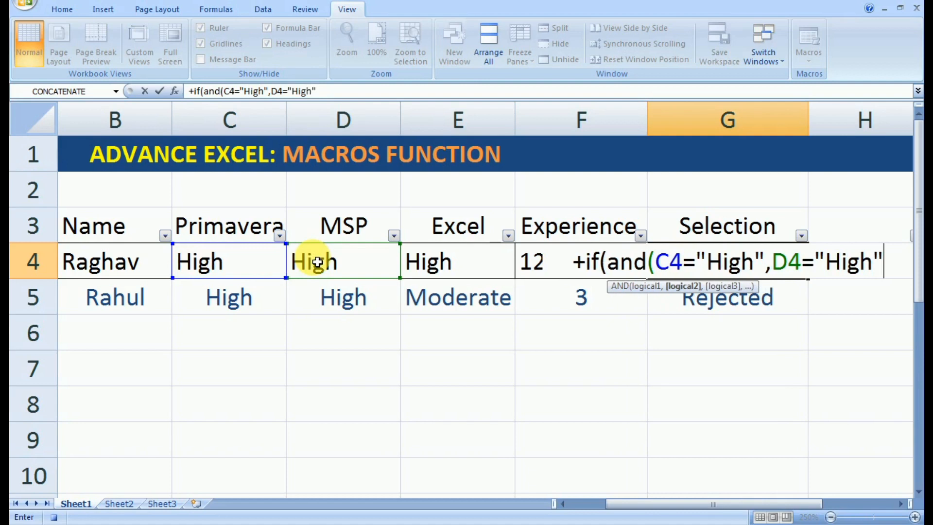
{"action": "type", "text": ","}
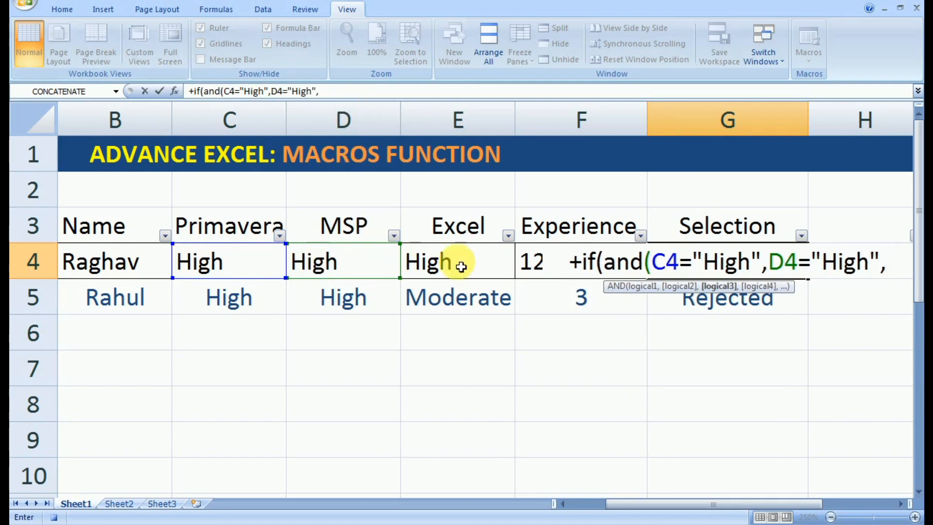
{"action": "left_click", "coordinate": [459, 266]}
{"action": "type", "text": "=\"High"}
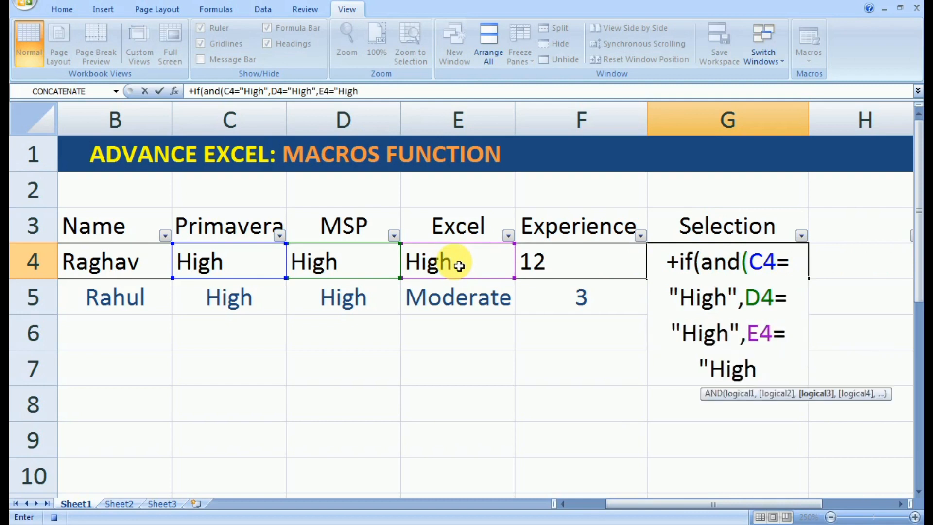
{"action": "type", "text": "\","}
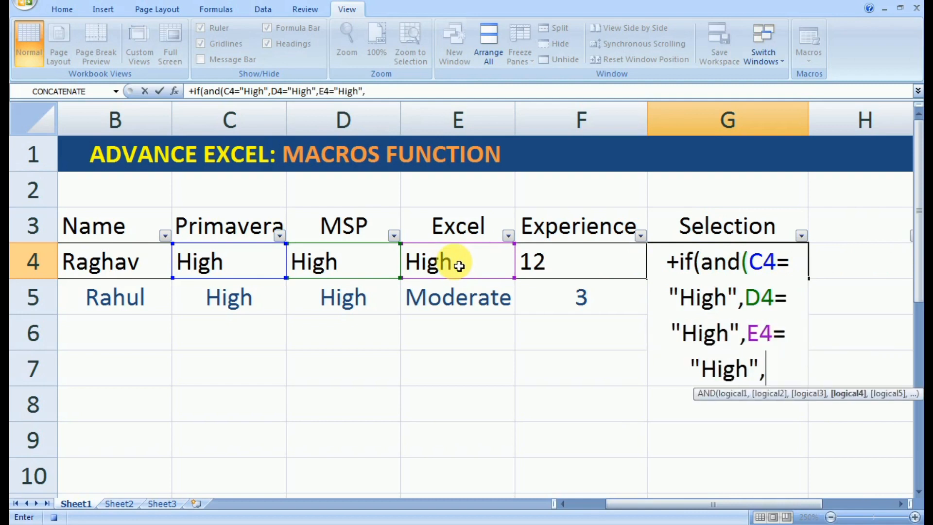
{"action": "key", "text": "BackSpace"}
{"action": "type", "text": ")"}
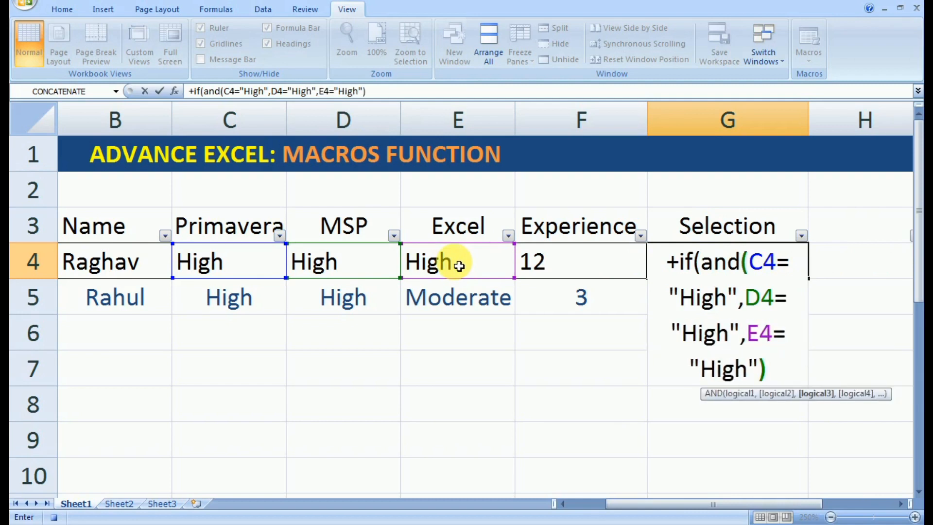
{"action": "type", "text": ","}
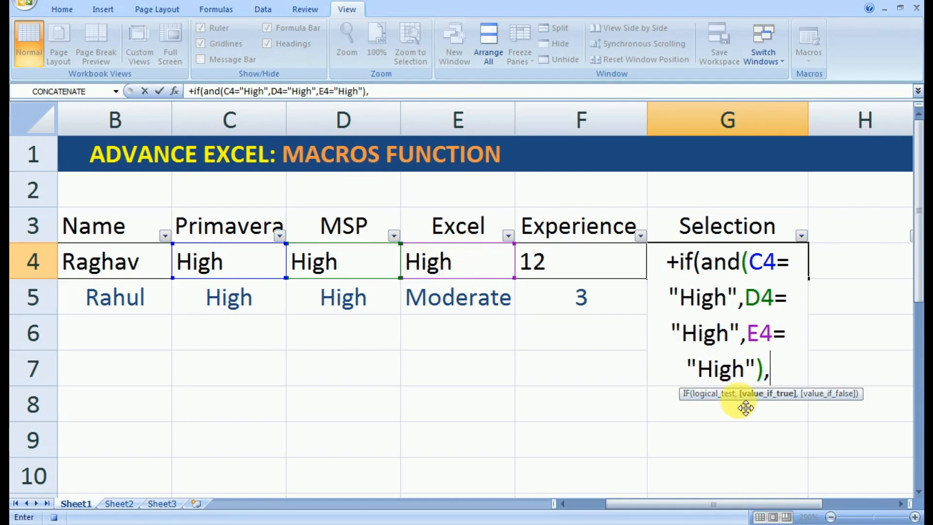
Step: Complete the G4 formula to return "Selected" when true and "Rejected" when false, and enter it
{"action": "type", "text": "\"S"}
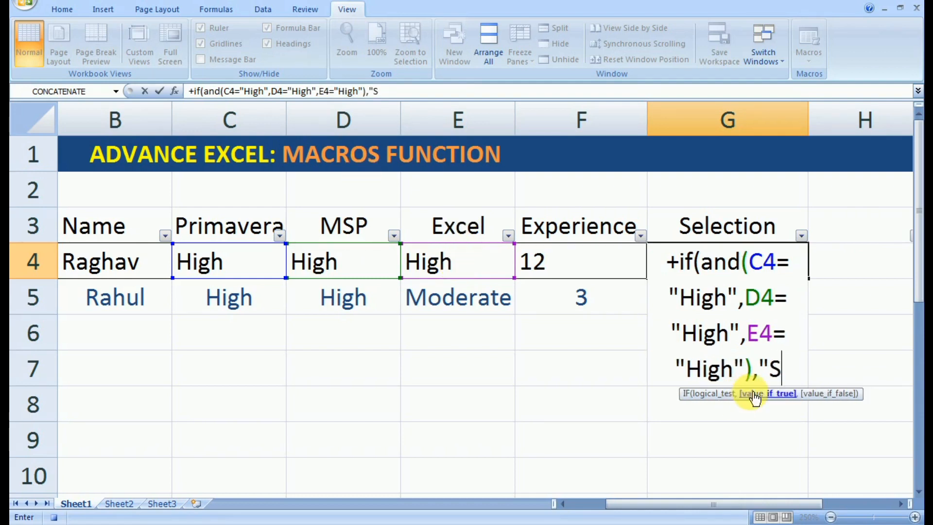
{"action": "type", "text": "elected"}
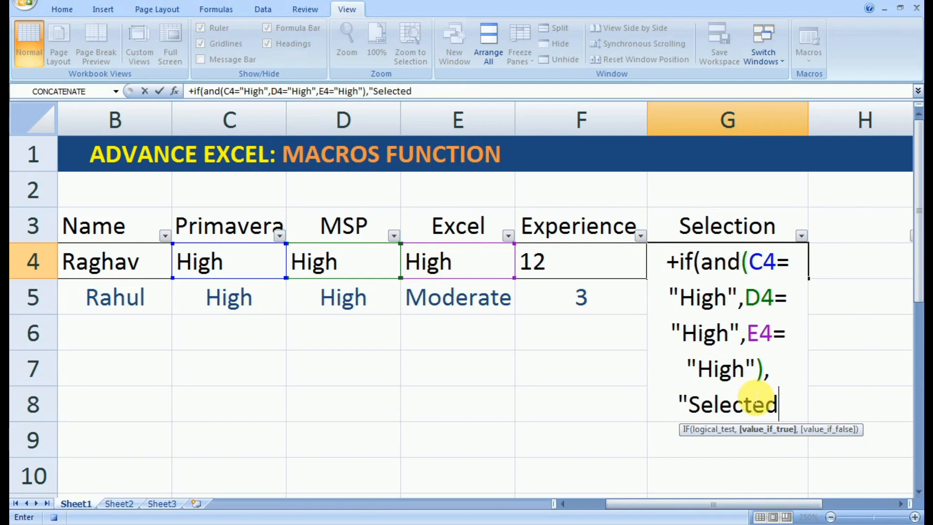
{"action": "type", "text": "\","}
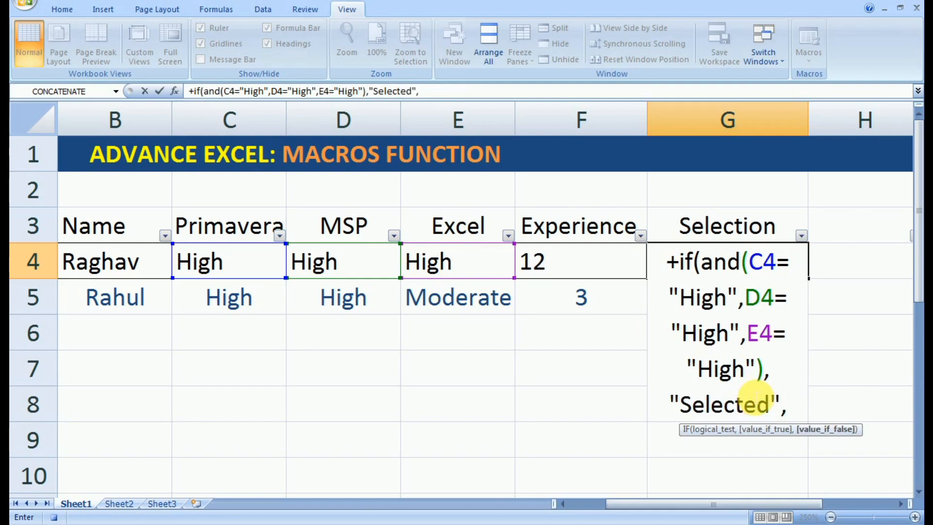
{"action": "type", "text": "\"Rej"}
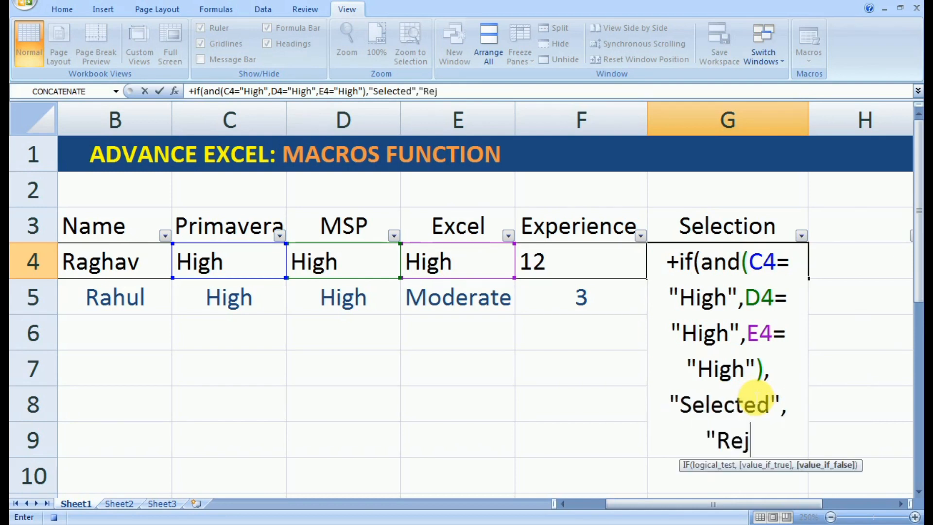
{"action": "type", "text": "ected\""}
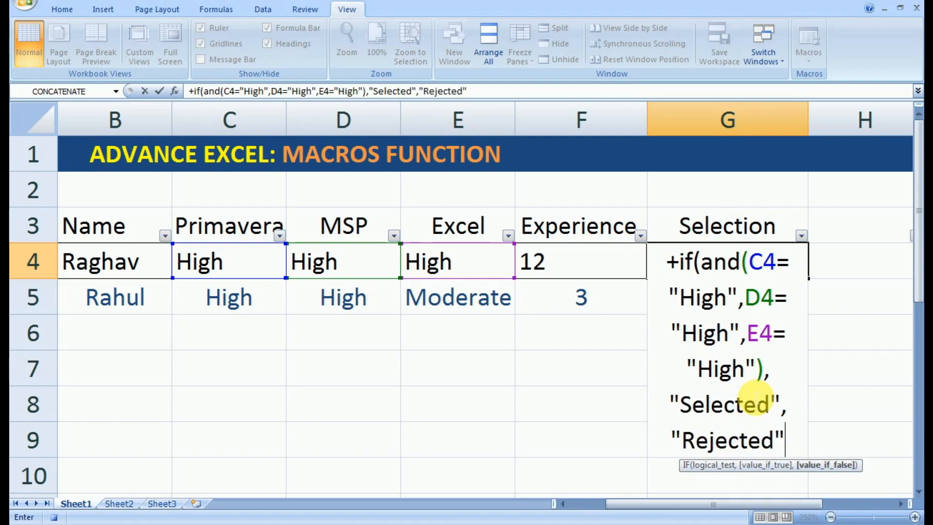
{"action": "type", "text": ")"}
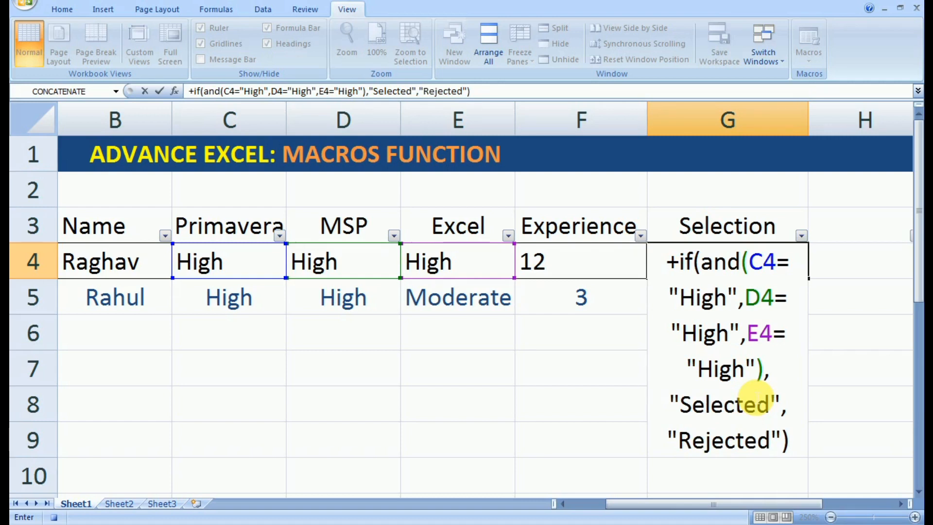
{"action": "key", "text": "Return"}
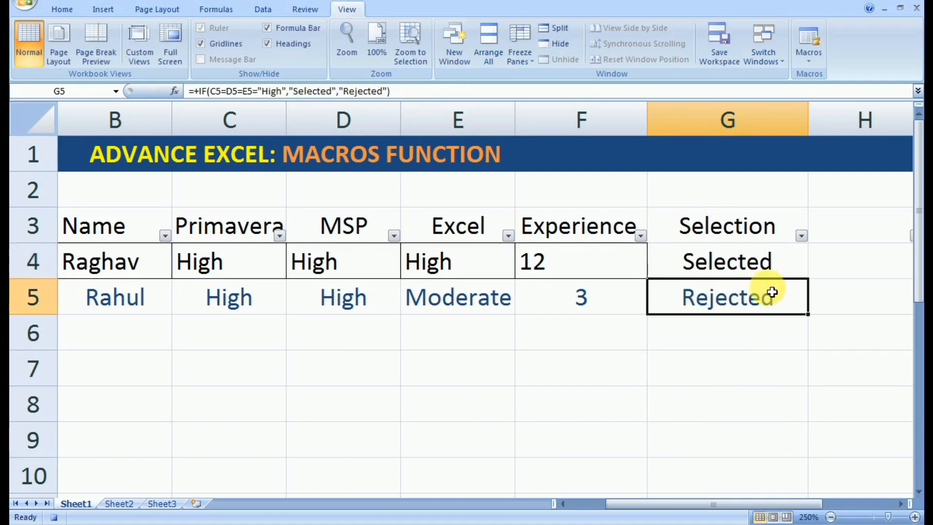
Step: Remove the cell borders from the new candidate row, B4 through G4
{"action": "left_click_drag", "start_coordinate": [654, 505], "coordinate": [622, 503]}
{"action": "mouse_move", "coordinate": [196, 270]}
{"action": "left_mouse_down"}
{"action": "mouse_move", "coordinate": [219, 262]}
{"action": "mouse_move", "coordinate": [802, 265]}
{"action": "left_mouse_up"}
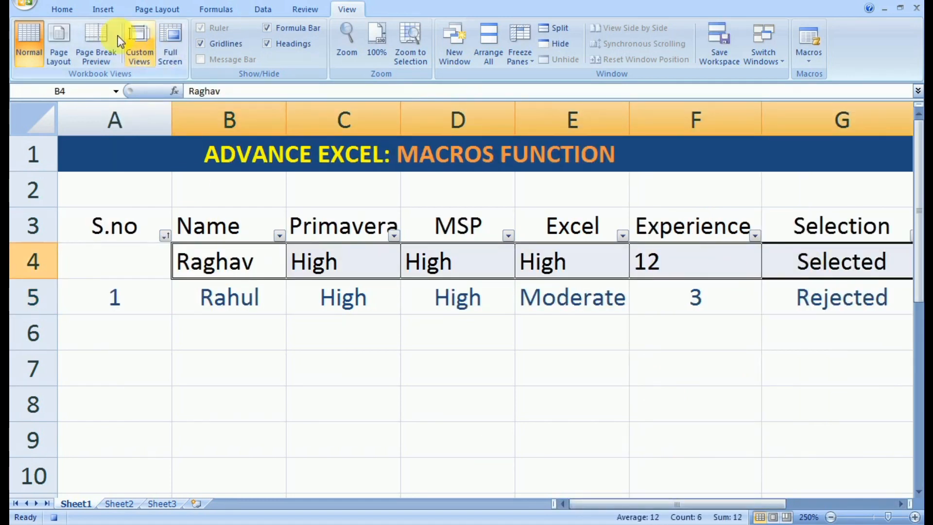
{"action": "left_click", "coordinate": [58, 10]}
{"action": "left_click", "coordinate": [192, 55]}
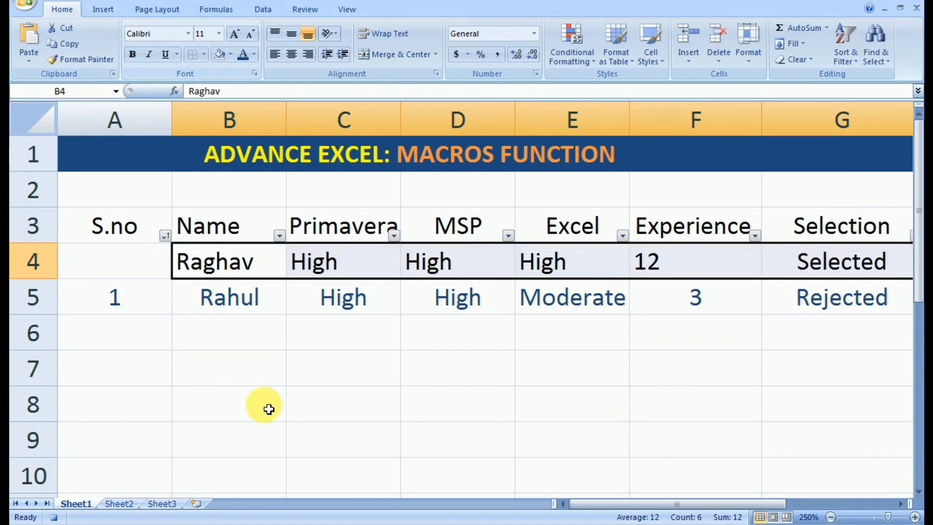
{"action": "left_click", "coordinate": [266, 406]}
Step: Center the contents of the new row's cells from A4 to G4
{"action": "left_click_drag", "start_coordinate": [140, 261], "coordinate": [791, 253]}
{"action": "left_click", "coordinate": [290, 54]}
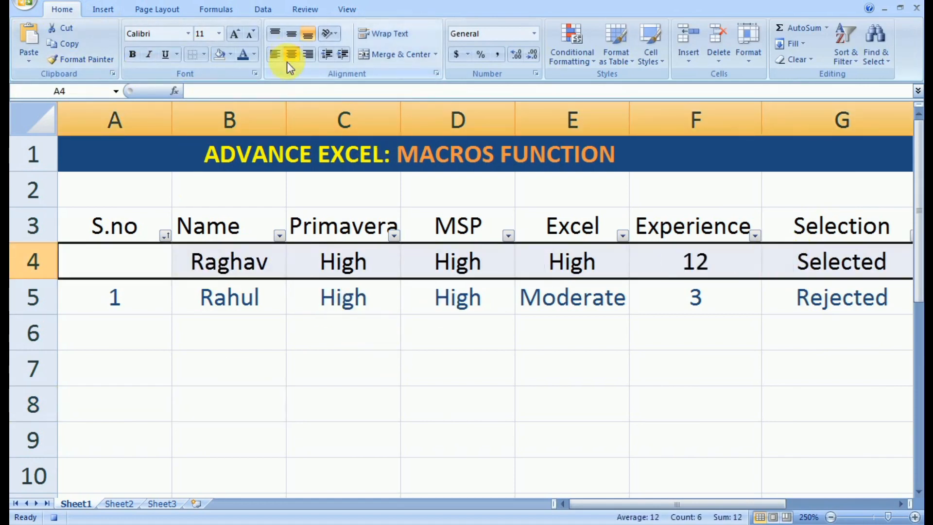
{"action": "left_click", "coordinate": [308, 348]}
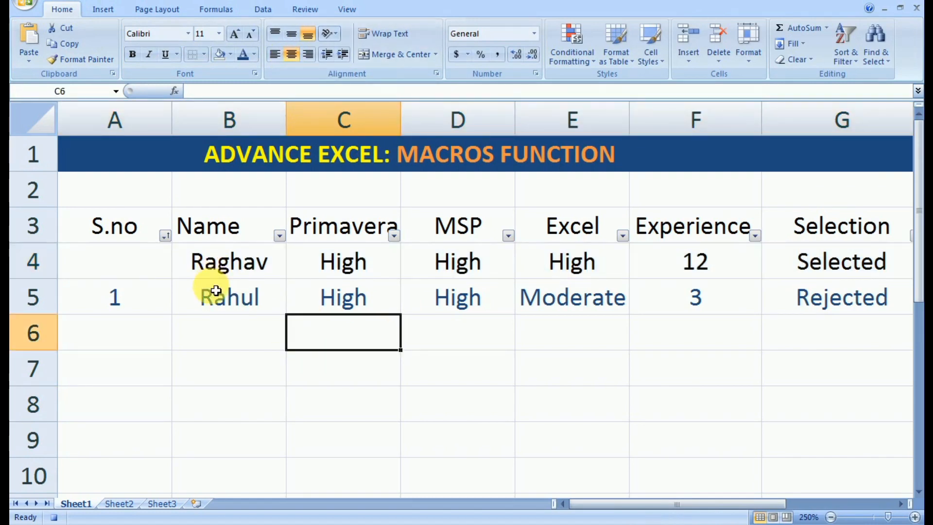
Step: Start a MAX formula in S.no cell A4 that covers the range A5:A10
{"action": "left_click", "coordinate": [139, 271]}
{"action": "type", "text": "+"}
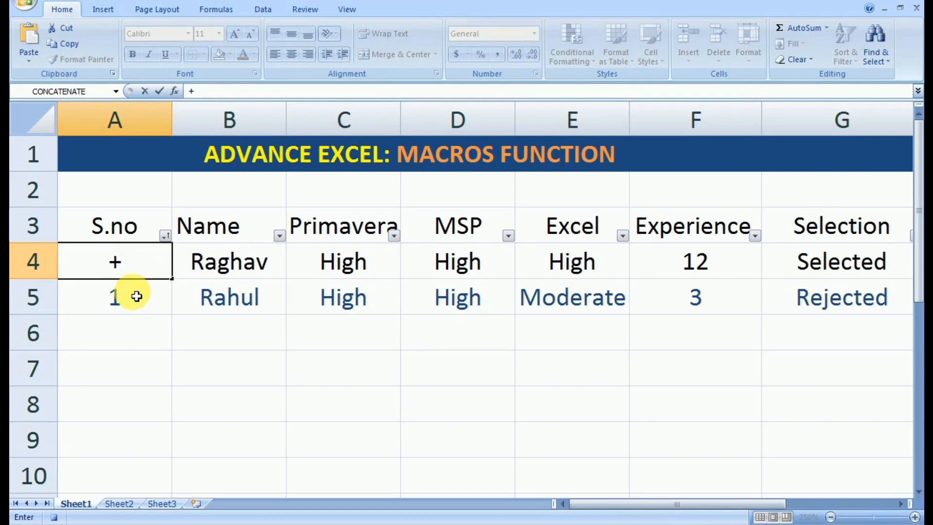
{"action": "type", "text": "Max("}
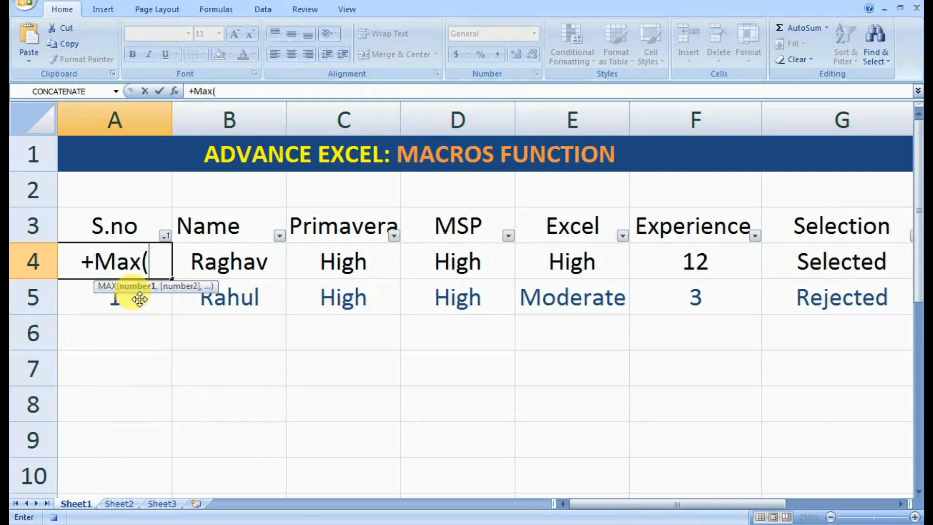
{"action": "left_click", "coordinate": [139, 299]}
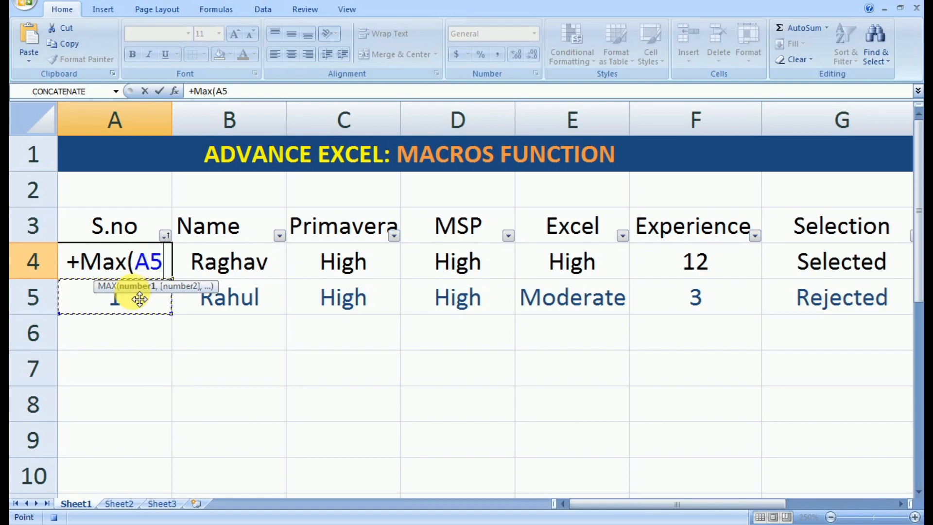
{"action": "key", "text": "shift+Down"}
{"action": "key", "text": "shift+Down"}
{"action": "key", "text": "shift+Down"}
{"action": "key", "text": "shift+Down"}
{"action": "key", "text": "shift+Down"}
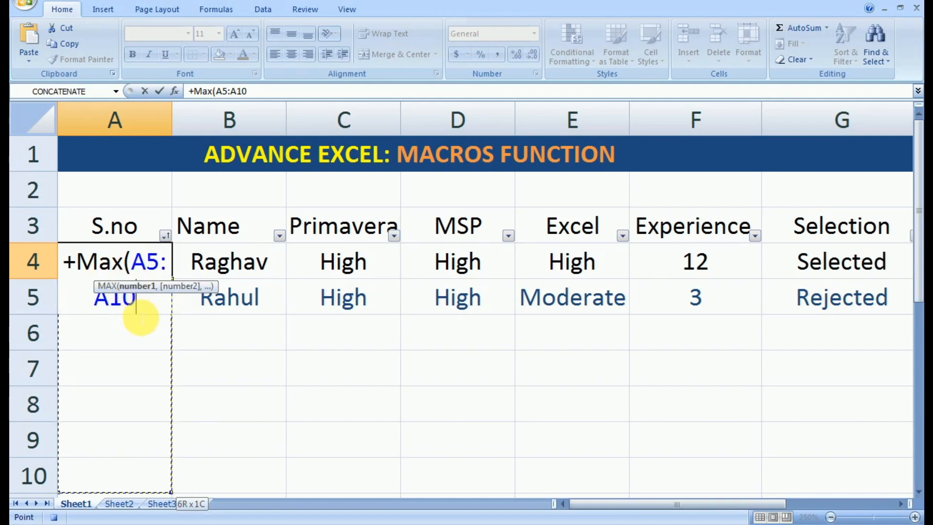
Step: Extend the MAX range in A4 to A5:A1000 and enter the formula
{"action": "left_click", "coordinate": [267, 92]}
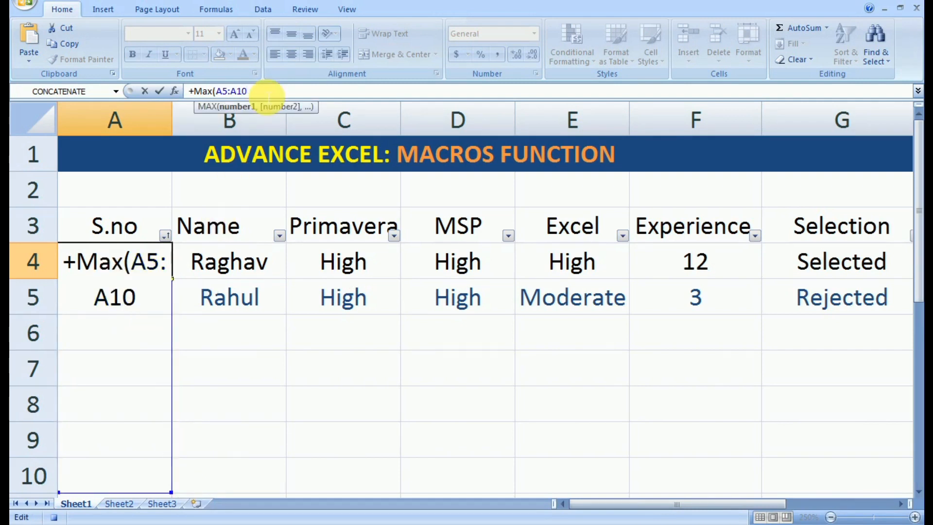
{"action": "type", "text": "00"}
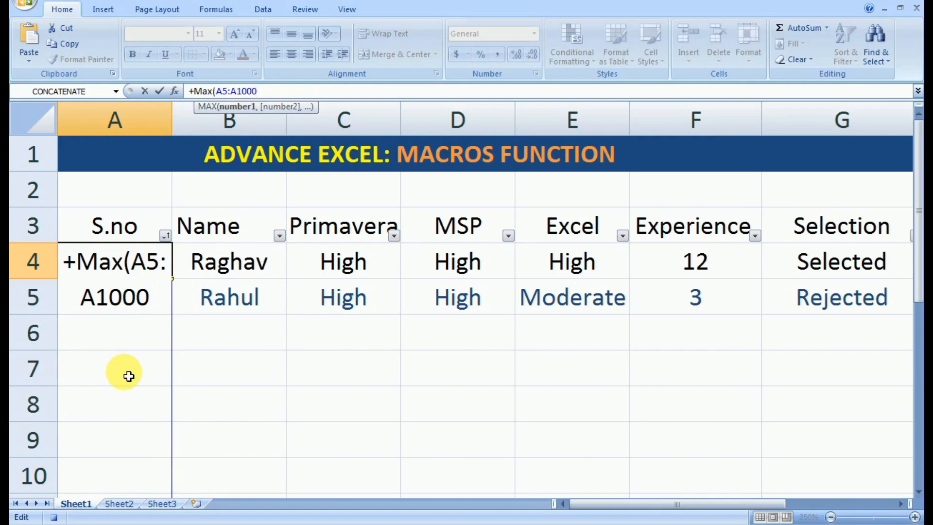
{"action": "type", "text": ")"}
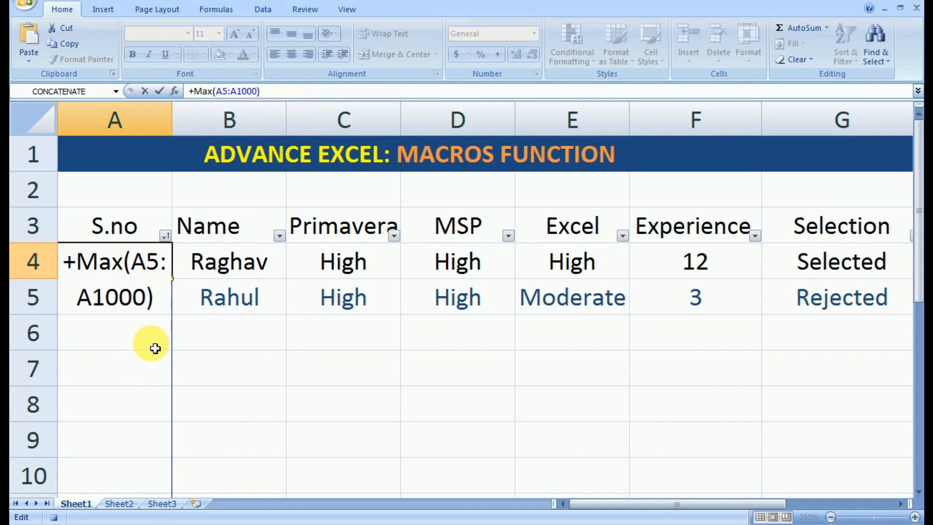
{"action": "key", "text": "Return"}
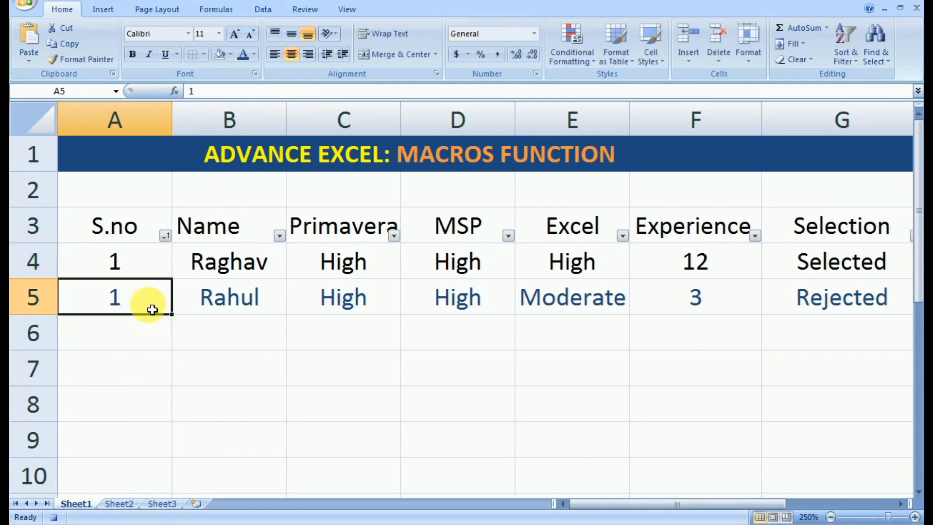
Step: Test the serial number formula by entering 3 in A7 and 2 in A6
{"action": "left_click", "coordinate": [130, 377]}
{"action": "type", "text": "3"}
{"action": "key", "text": "Return"}
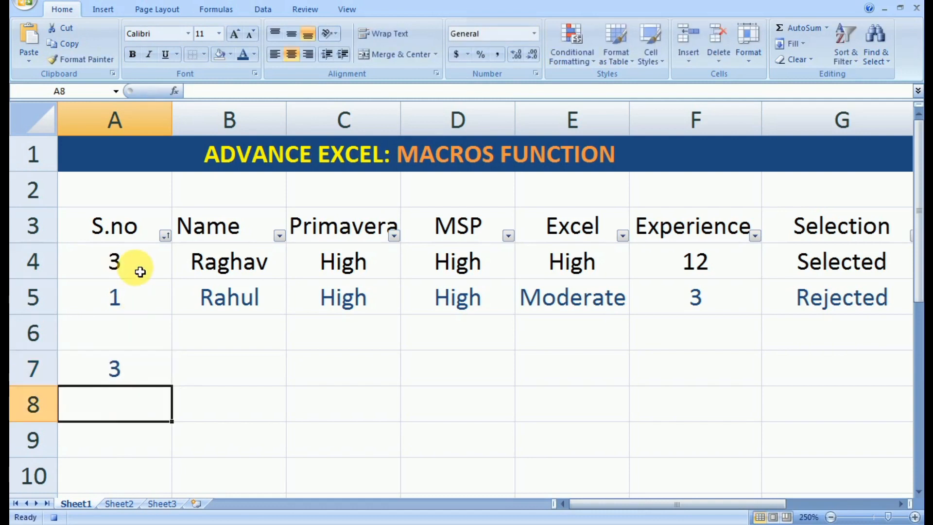
{"action": "left_click", "coordinate": [137, 329]}
{"action": "type", "text": "2"}
{"action": "key", "text": "Return"}
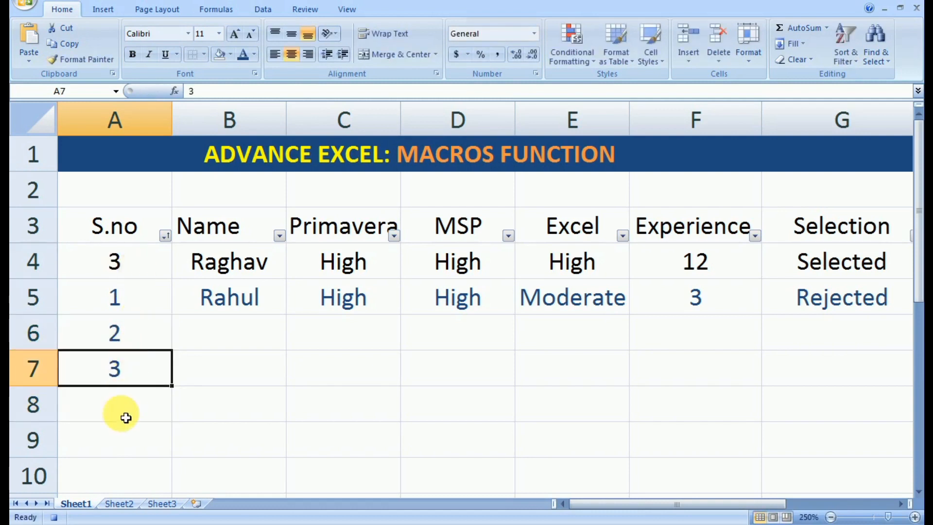
Step: Test the serial number formula further by entering 4 in A8
{"action": "left_click", "coordinate": [125, 414]}
{"action": "type", "text": "4"}
{"action": "left_click", "coordinate": [221, 427]}
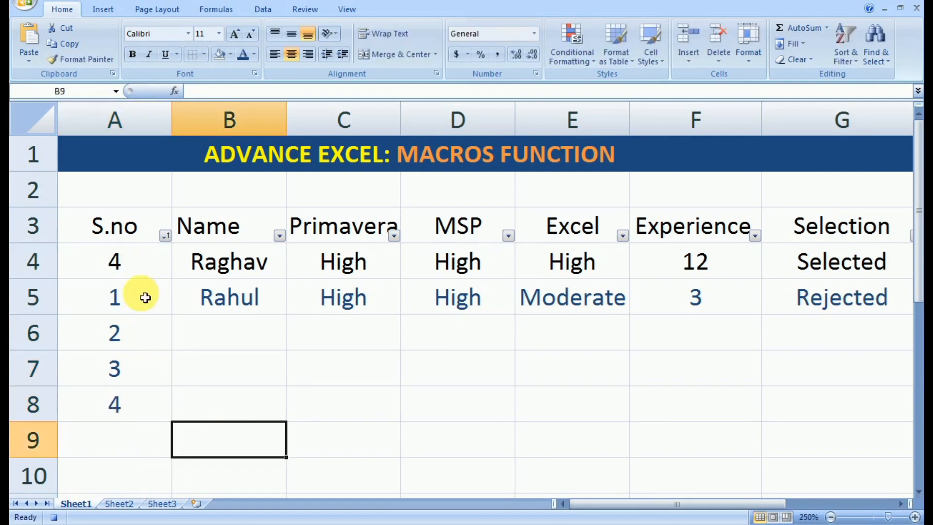
Step: Add 1 to the MAX formula in S.no cell A4 so that it reads =+MAX(A5:A1000)+1
{"action": "left_click", "coordinate": [135, 272]}
{"action": "left_click", "coordinate": [297, 92]}
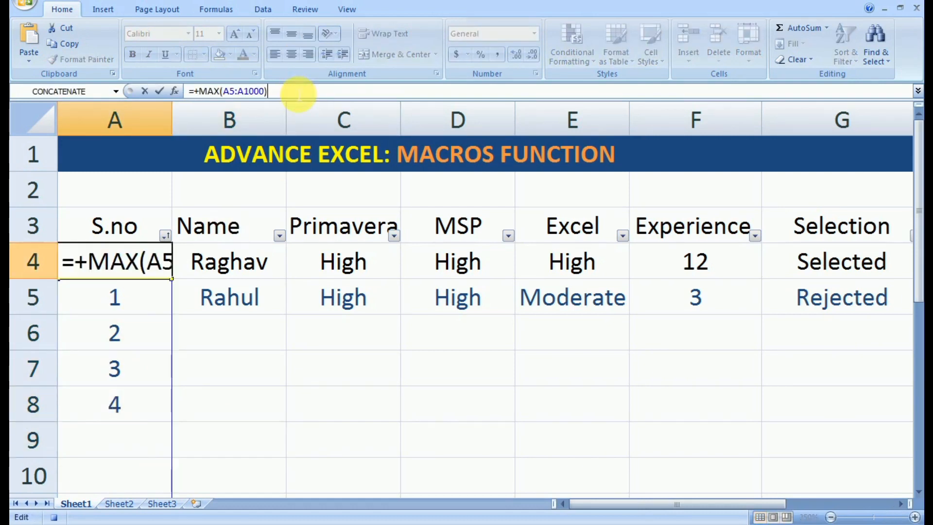
{"action": "type", "text": "+"}
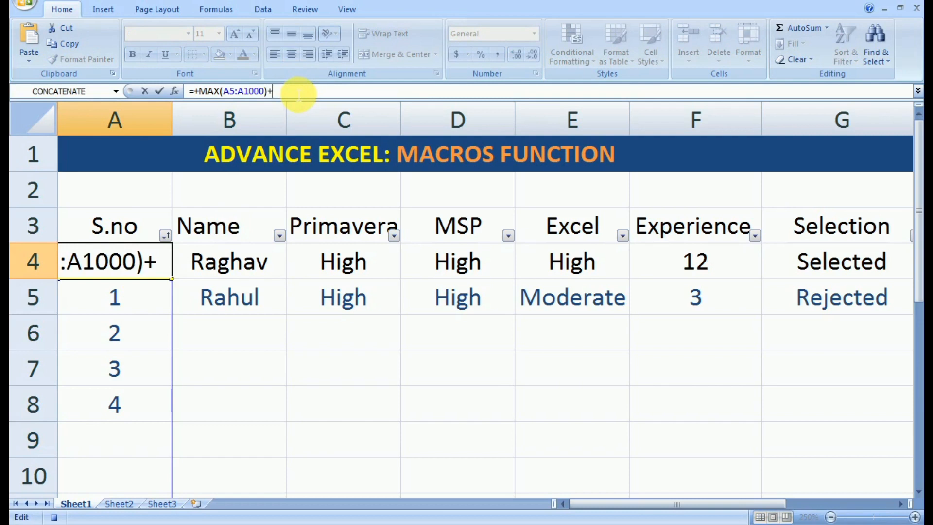
{"action": "type", "text": "1"}
{"action": "key", "text": "Return"}
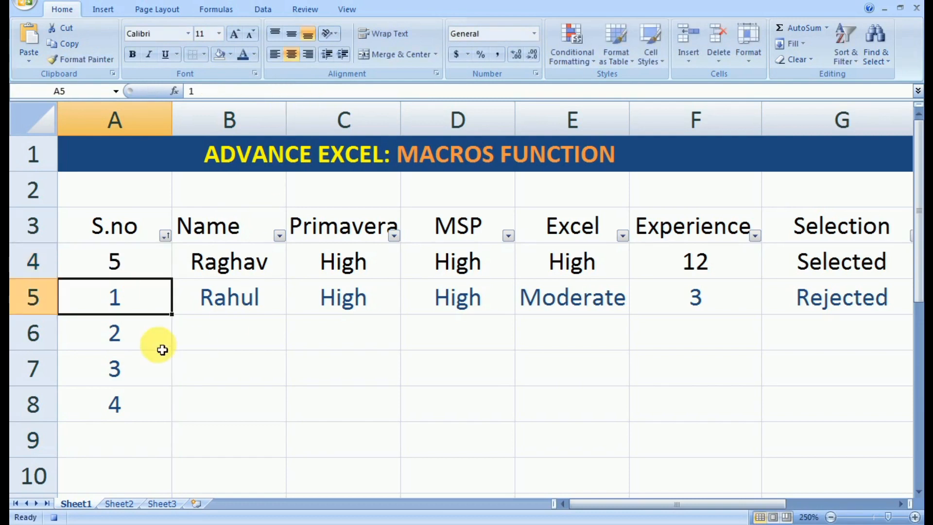
Step: Clear the test serial numbers from cells A6 to A8
{"action": "left_click_drag", "start_coordinate": [131, 354], "coordinate": [134, 401]}
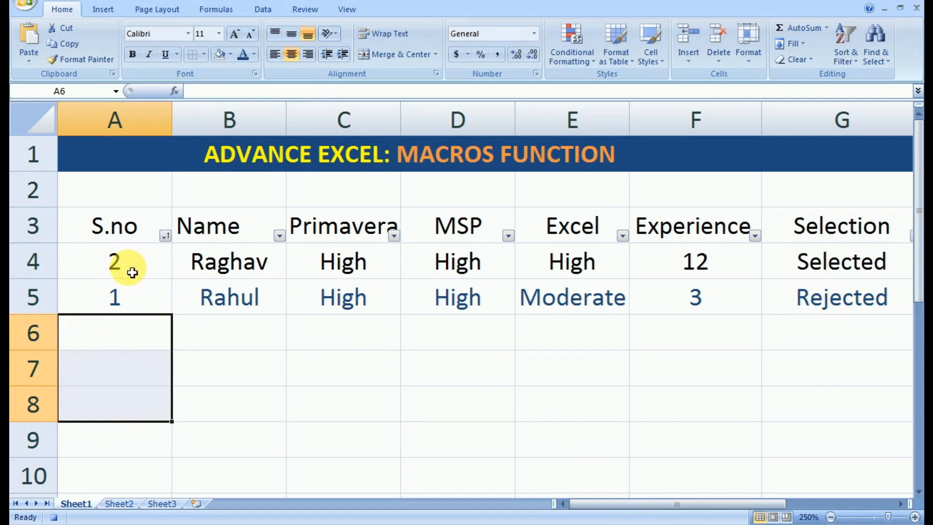
{"action": "left_click", "coordinate": [42, 261]}
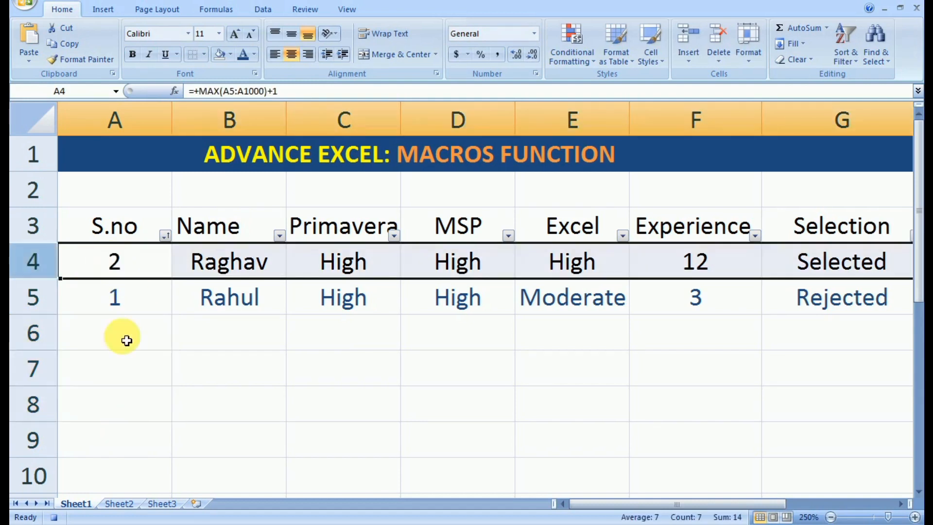
{"action": "left_click", "coordinate": [125, 291]}
Step: Replace the serial number formula in A4 with its value by copying the cell and pasting only Values over it
{"action": "left_click", "coordinate": [127, 274]}
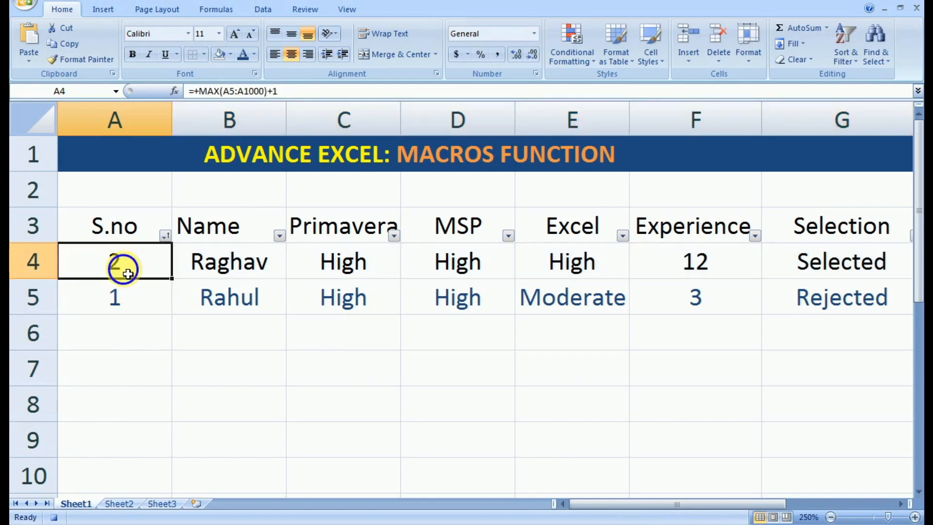
{"action": "right_click", "coordinate": [127, 273]}
{"action": "left_click", "coordinate": [165, 288]}
{"action": "right_click", "coordinate": [131, 268]}
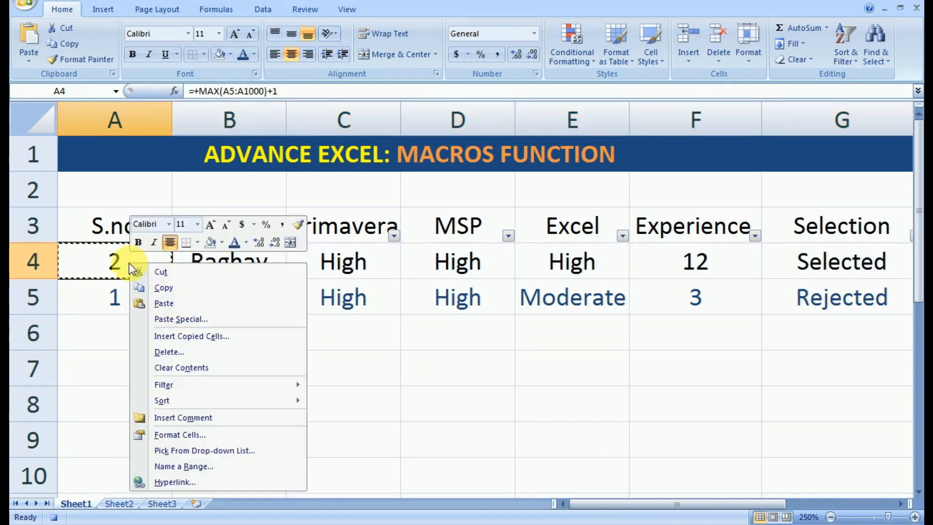
{"action": "left_click", "coordinate": [166, 313]}
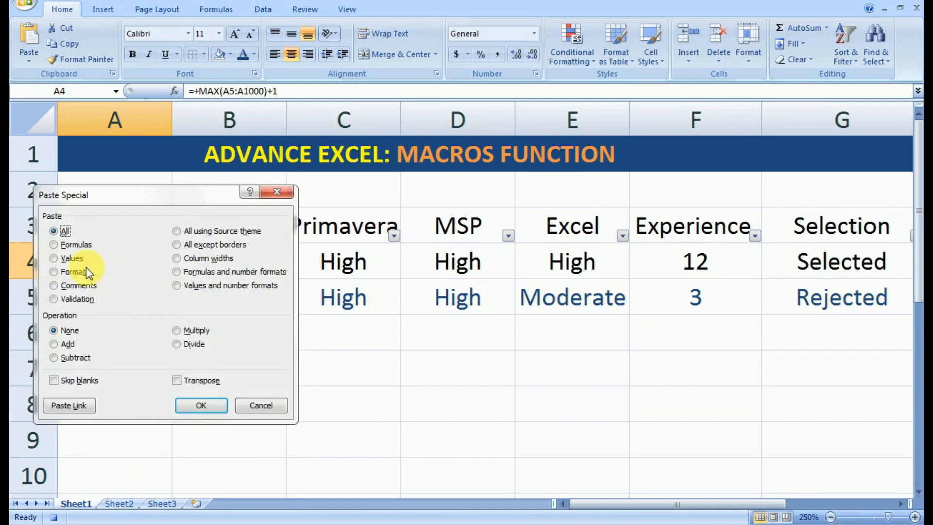
{"action": "left_click", "coordinate": [72, 260]}
{"action": "left_click", "coordinate": [186, 404]}
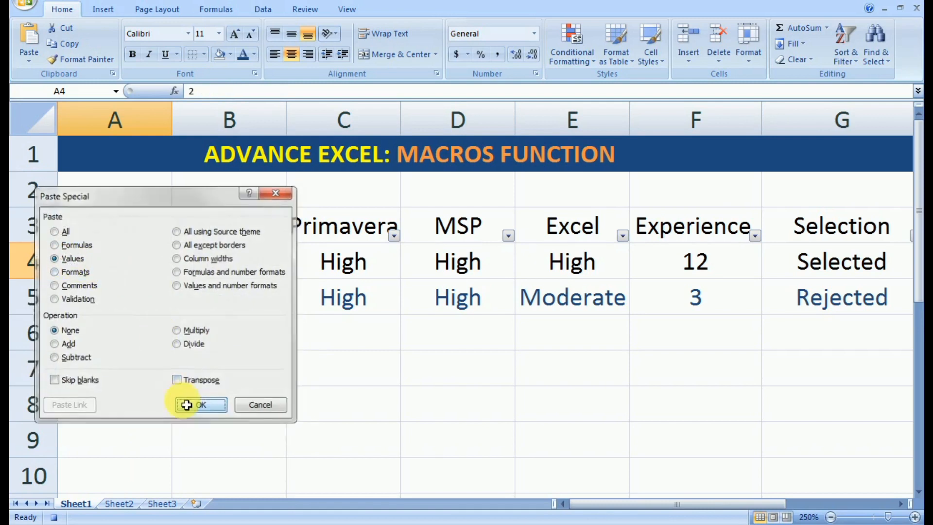
{"action": "left_click", "coordinate": [129, 297]}
{"action": "left_click", "coordinate": [138, 263]}
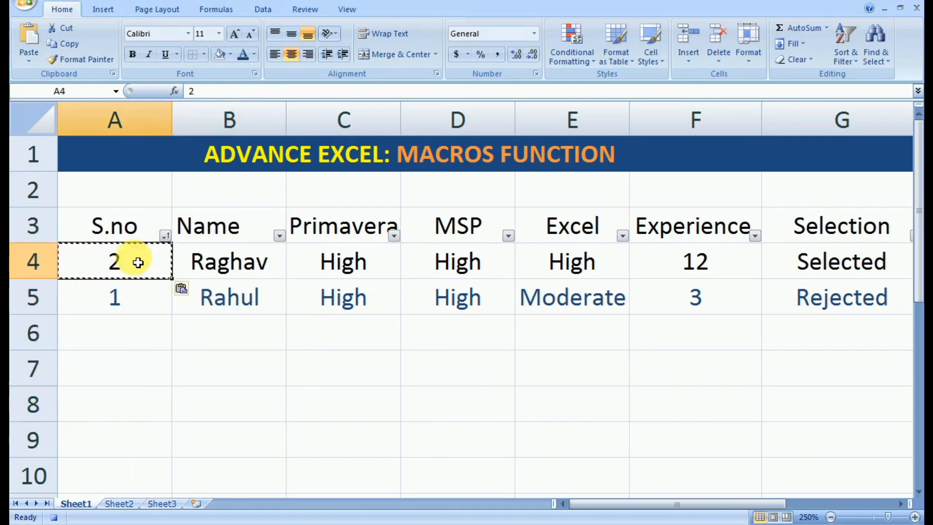
Step: Sort the Sheet1 table by S.no in ascending order
{"action": "left_click", "coordinate": [164, 235]}
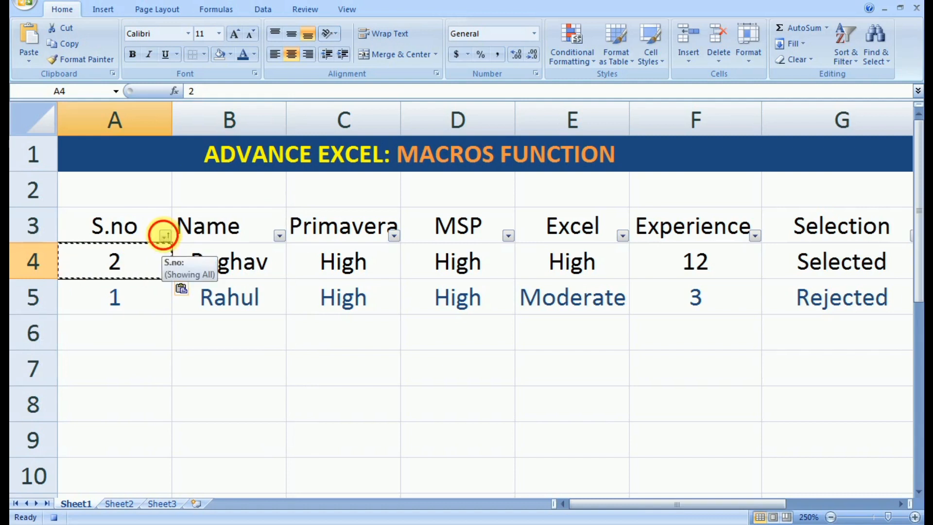
{"action": "left_click", "coordinate": [73, 246]}
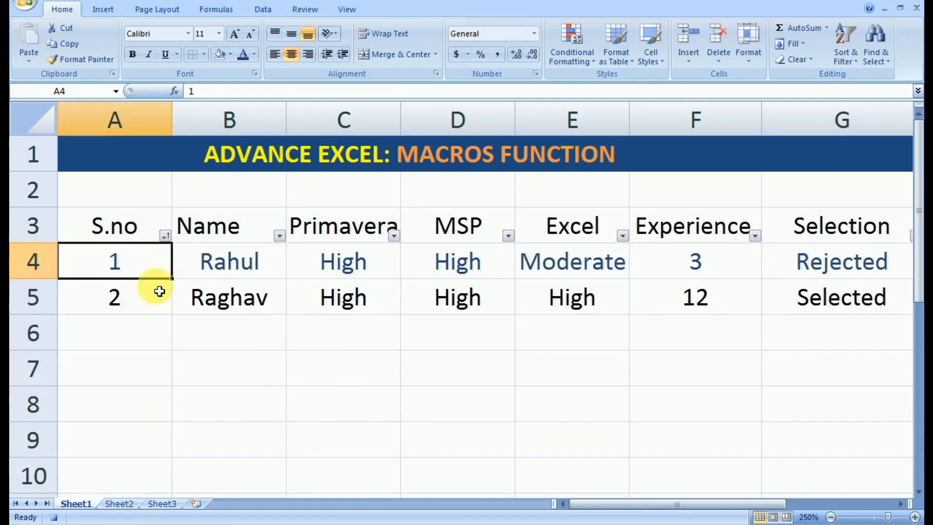
{"action": "left_click", "coordinate": [516, 373]}
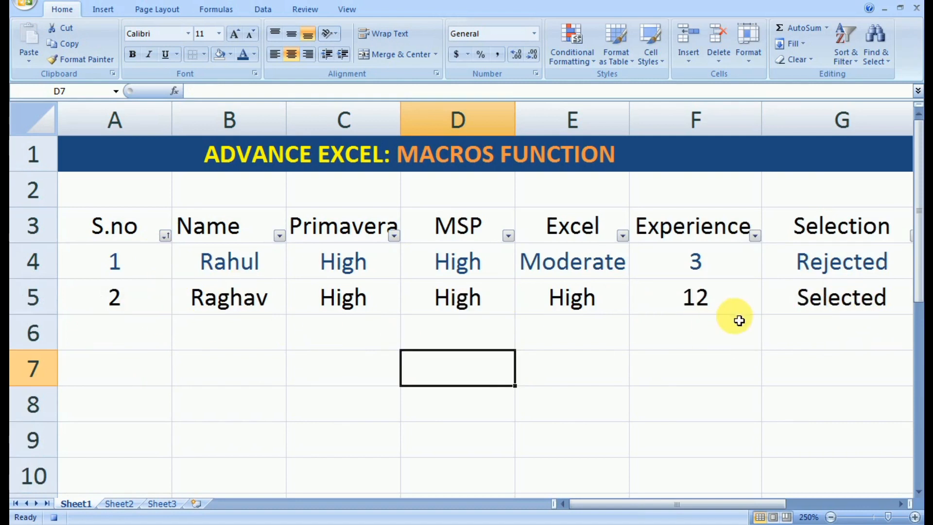
Step: Clear the form entries in C4 to C8 on Sheet2 and select the Name cell C4
{"action": "left_click", "coordinate": [116, 504]}
{"action": "left_click_drag", "start_coordinate": [529, 265], "coordinate": [508, 423]}
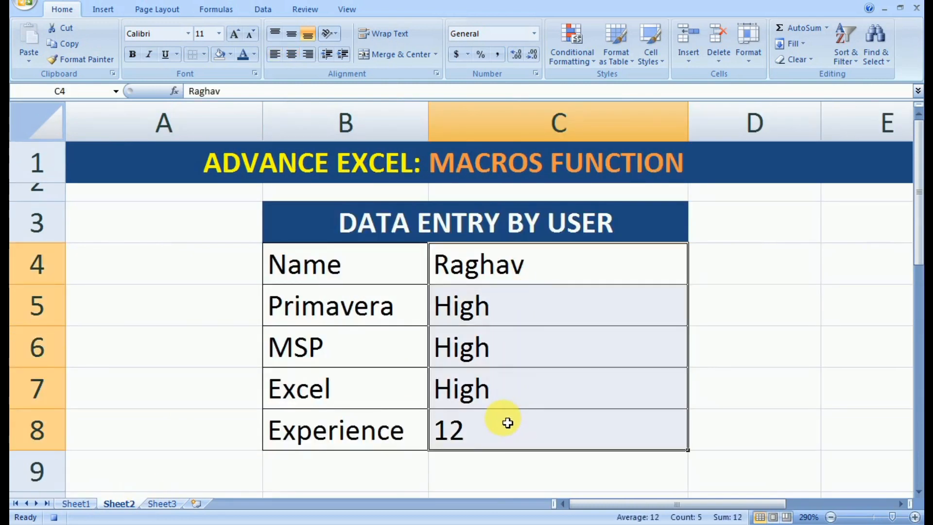
{"action": "key", "text": "Delete"}
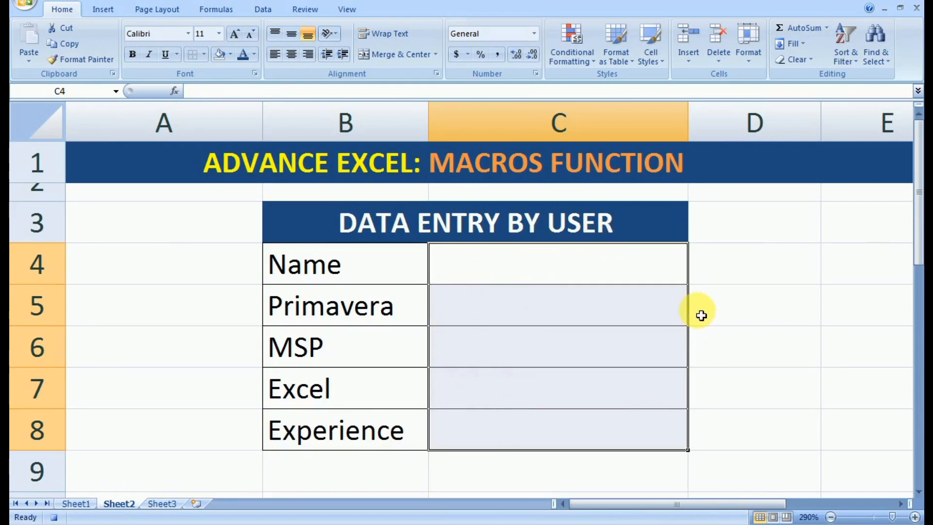
{"action": "left_click", "coordinate": [477, 276]}
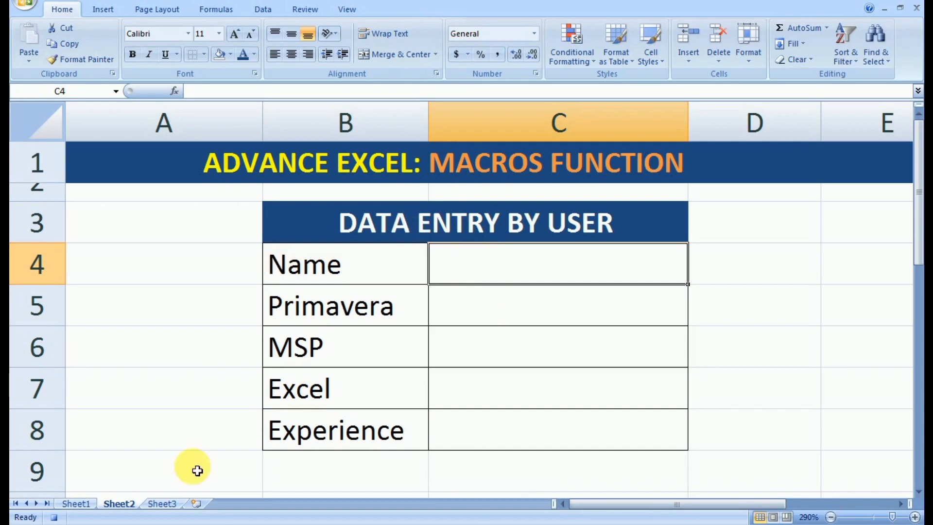
Step: Stop recording the macro
{"action": "left_click", "coordinate": [348, 9]}
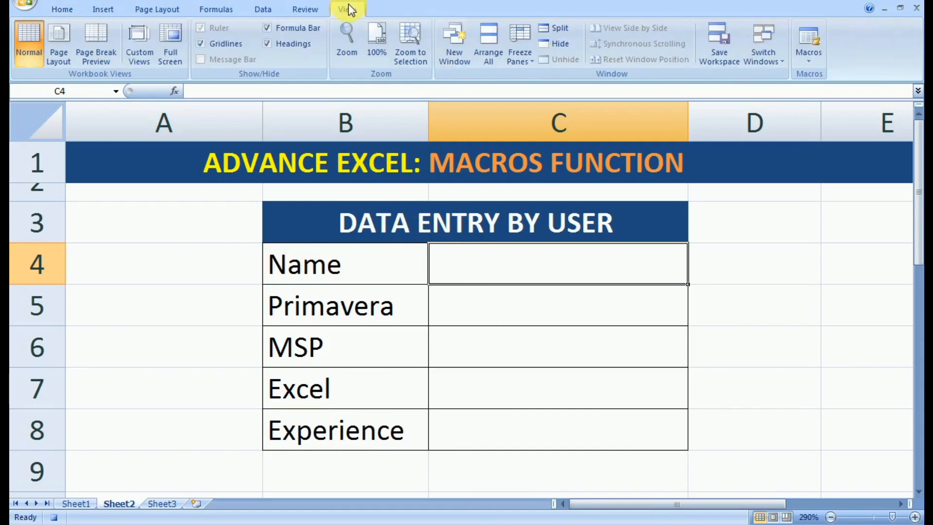
{"action": "left_click", "coordinate": [819, 62]}
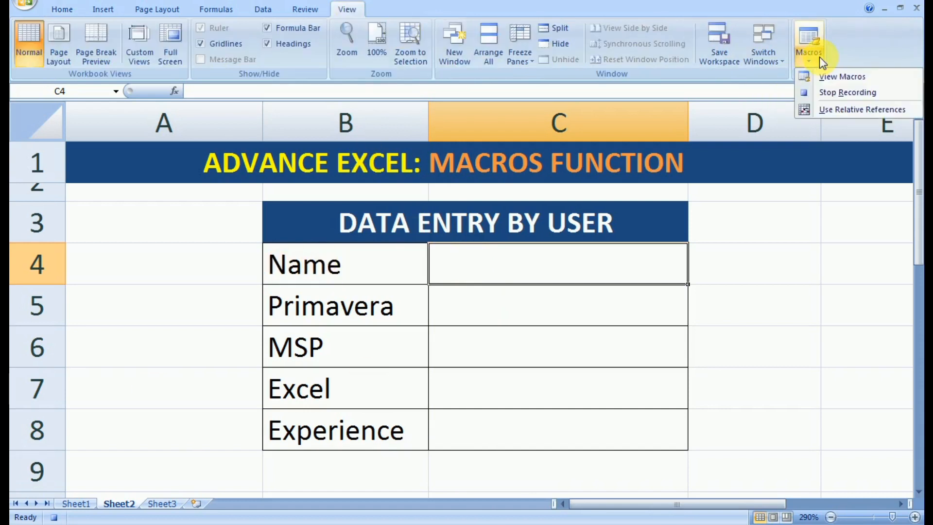
{"action": "left_click", "coordinate": [827, 92]}
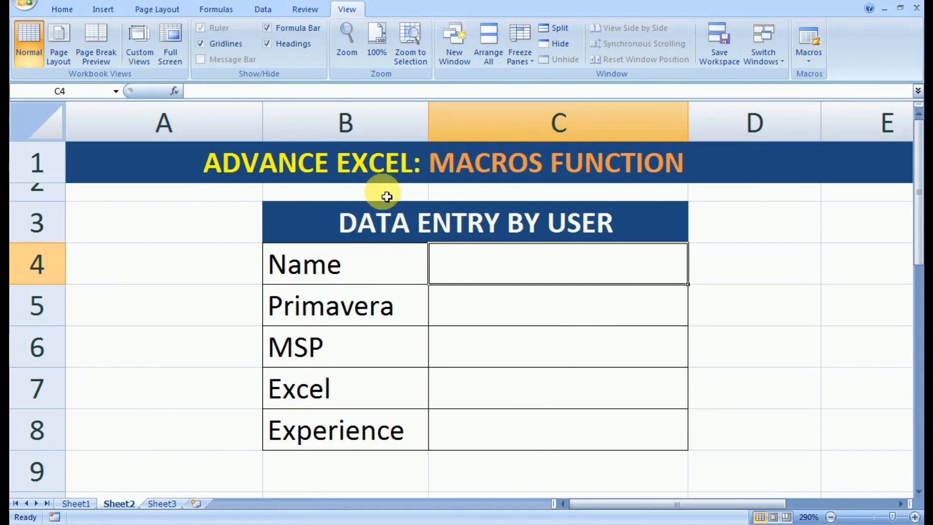
Step: Check the list of available macros for DATAENTRY and close it without running anything
{"action": "left_click", "coordinate": [814, 50]}
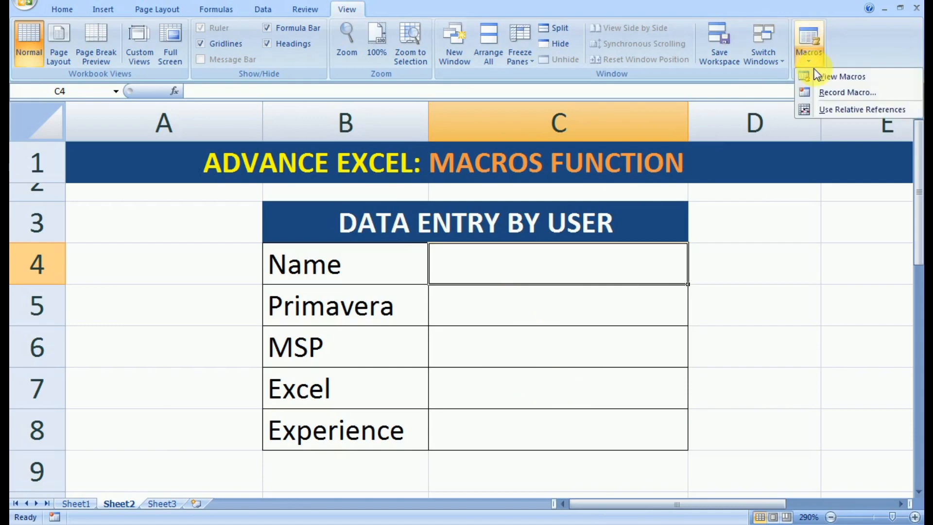
{"action": "left_click", "coordinate": [801, 76]}
{"action": "left_click_drag", "start_coordinate": [337, 126], "coordinate": [833, 173]}
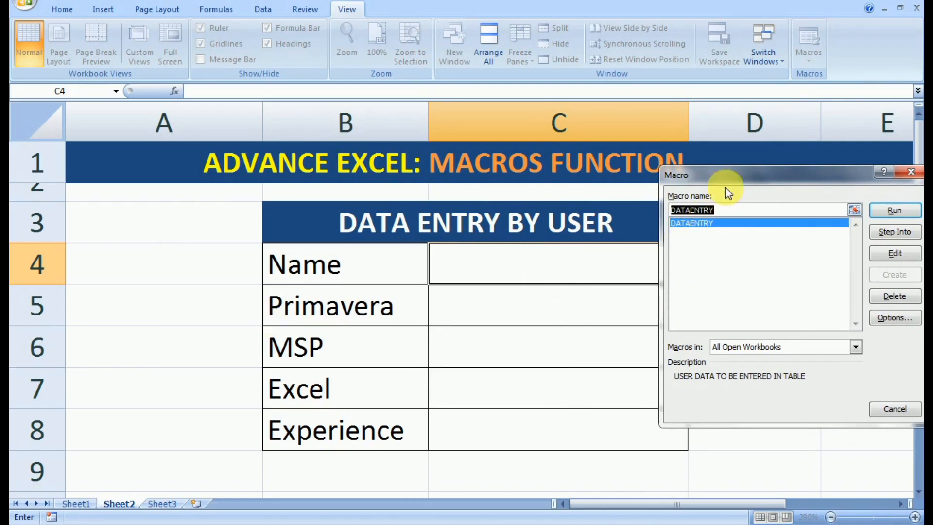
{"action": "left_click_drag", "start_coordinate": [714, 178], "coordinate": [649, 157]}
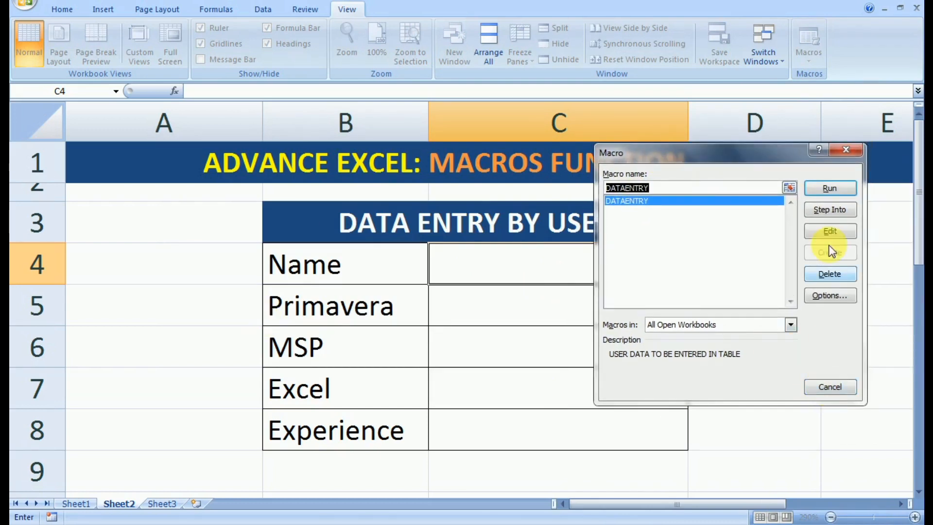
{"action": "left_click", "coordinate": [847, 154]}
{"action": "left_click", "coordinate": [593, 388]}
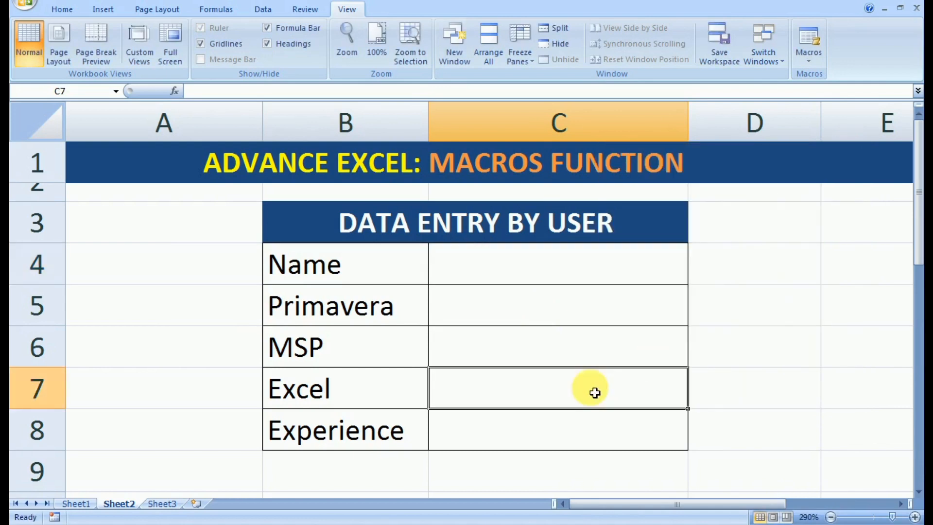
Step: Review the Sheet1 table and enter the new applicant's name in cell C4 of the Sheet2 form
{"action": "left_click", "coordinate": [477, 275]}
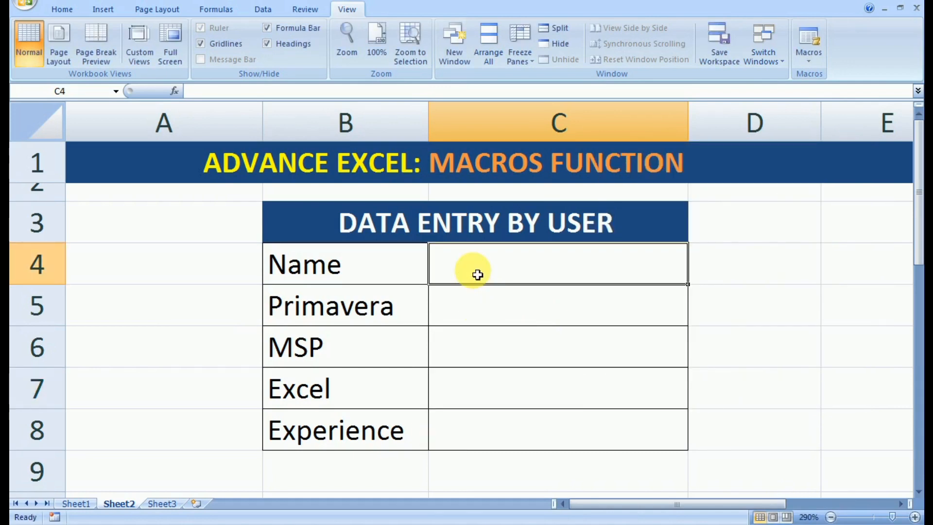
{"action": "left_click", "coordinate": [89, 504]}
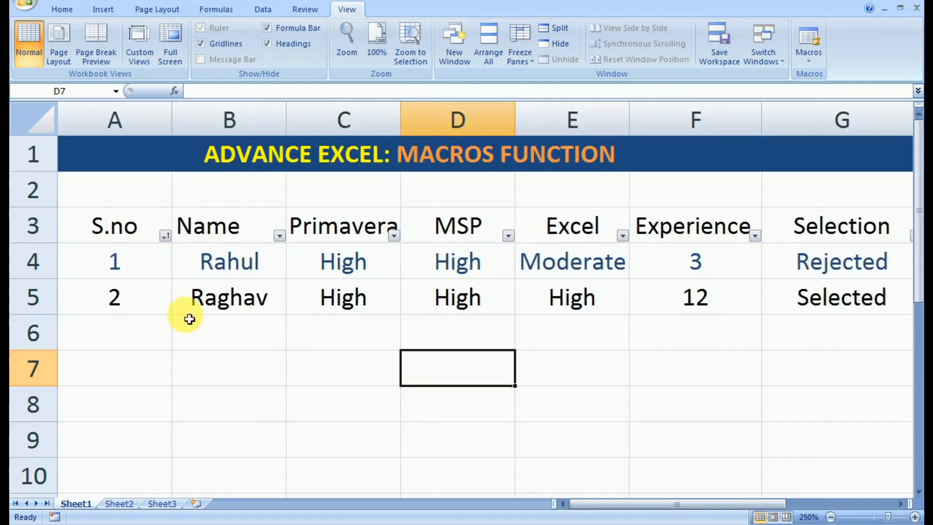
{"action": "left_click", "coordinate": [129, 507]}
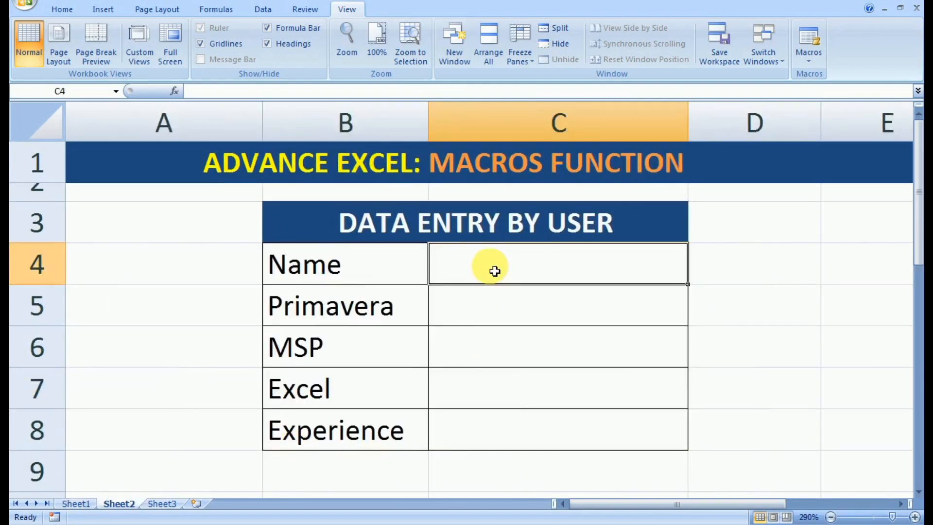
{"action": "type", "text": "Rajeev"}
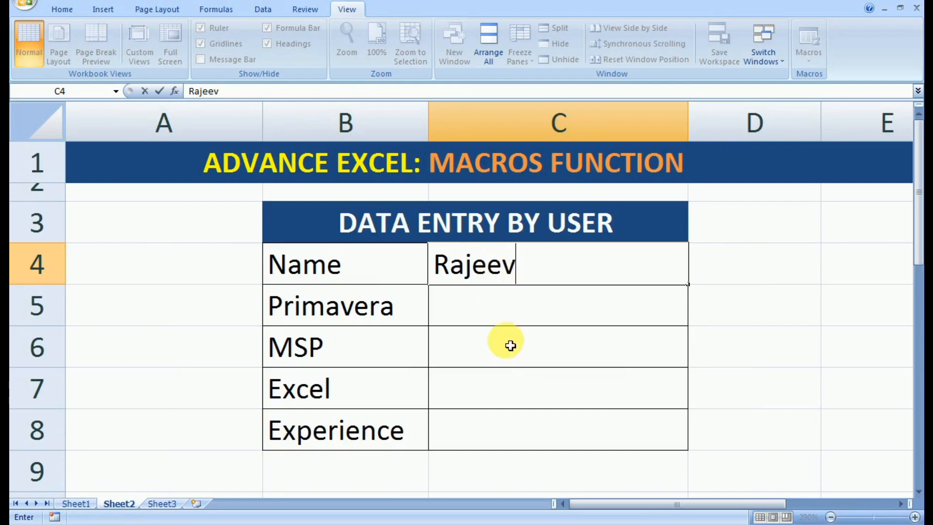
{"action": "left_click", "coordinate": [508, 343]}
{"action": "left_click", "coordinate": [505, 315]}
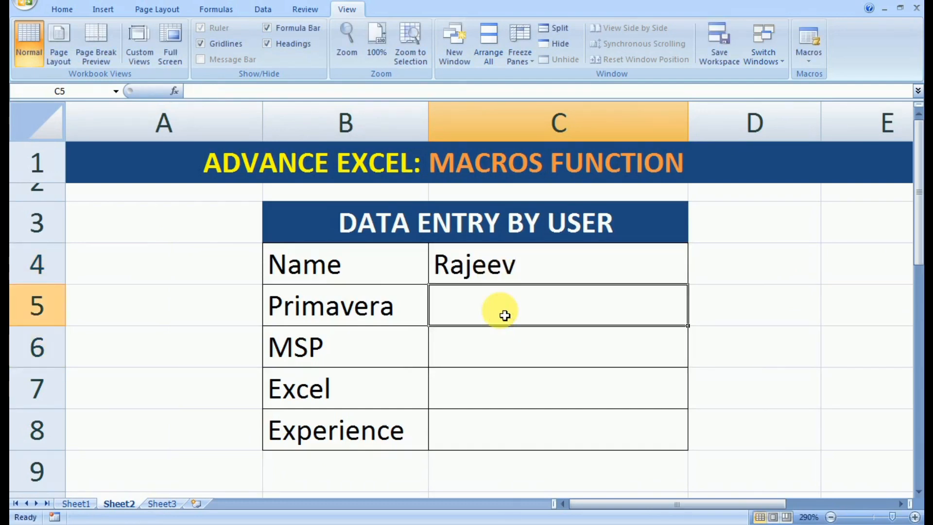
Step: Enter Moderate for Primavera in C5 and copy it to the MSP and Excel cells C6 and C7
{"action": "type", "text": "Moderate"}
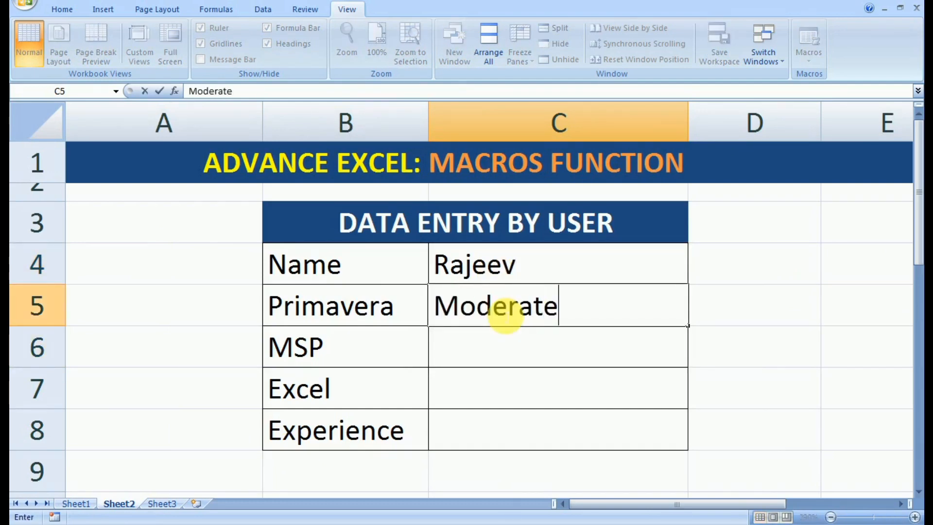
{"action": "left_click", "coordinate": [506, 364]}
{"action": "left_click", "coordinate": [521, 306]}
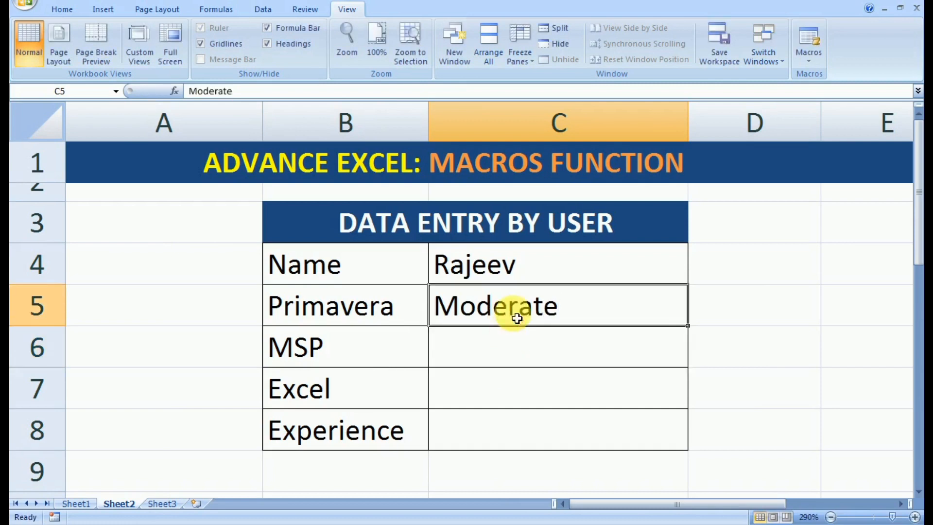
{"action": "key", "text": "ctrl+c"}
{"action": "left_click", "coordinate": [512, 347]}
{"action": "key", "text": "ctrl+v"}
{"action": "left_click", "coordinate": [508, 389]}
{"action": "key", "text": "ctrl+v"}
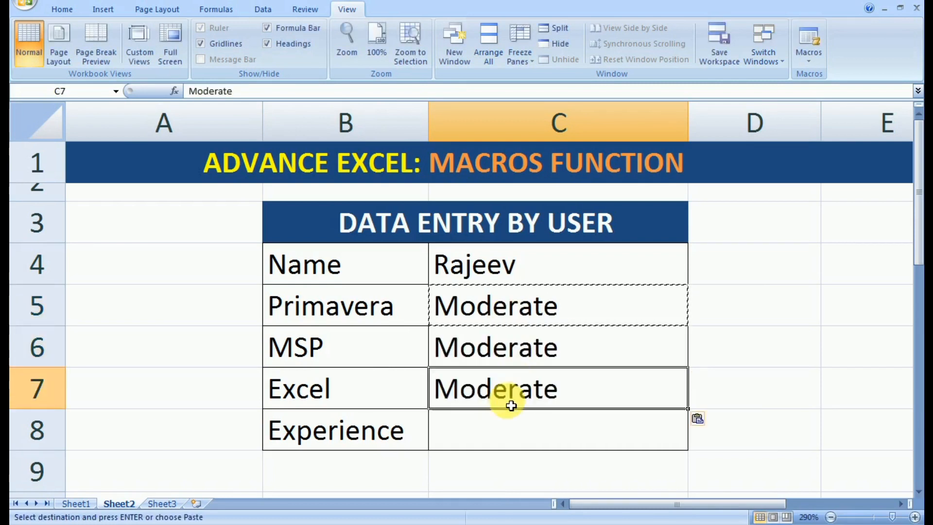
Step: Enter 6 for Experience in C8 of the form and display the Sheet1 table
{"action": "left_click", "coordinate": [499, 440]}
{"action": "type", "text": "6"}
{"action": "left_click", "coordinate": [481, 467]}
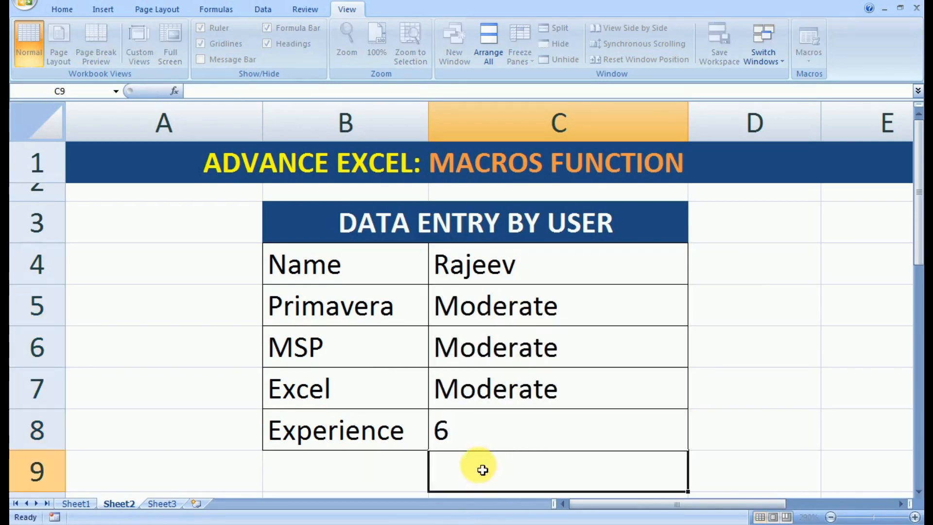
{"action": "left_click_drag", "start_coordinate": [452, 277], "coordinate": [443, 441]}
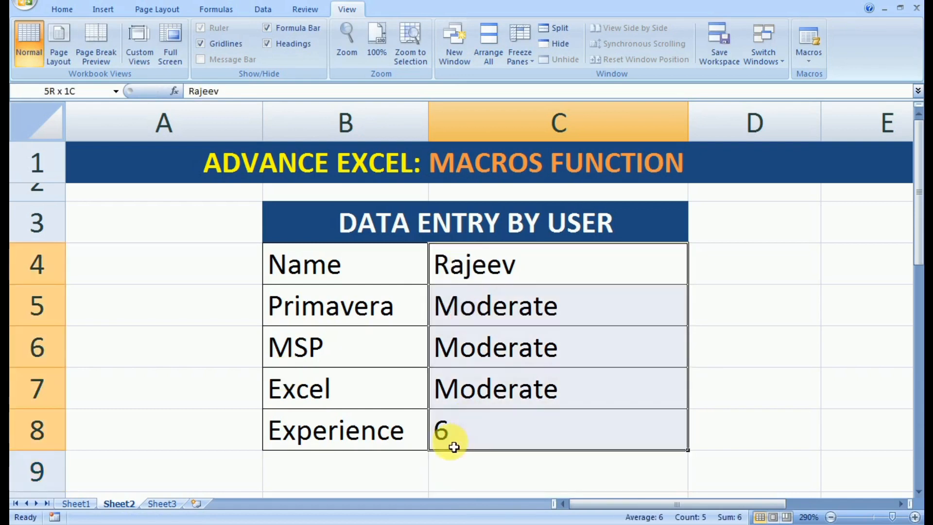
{"action": "left_click", "coordinate": [75, 503]}
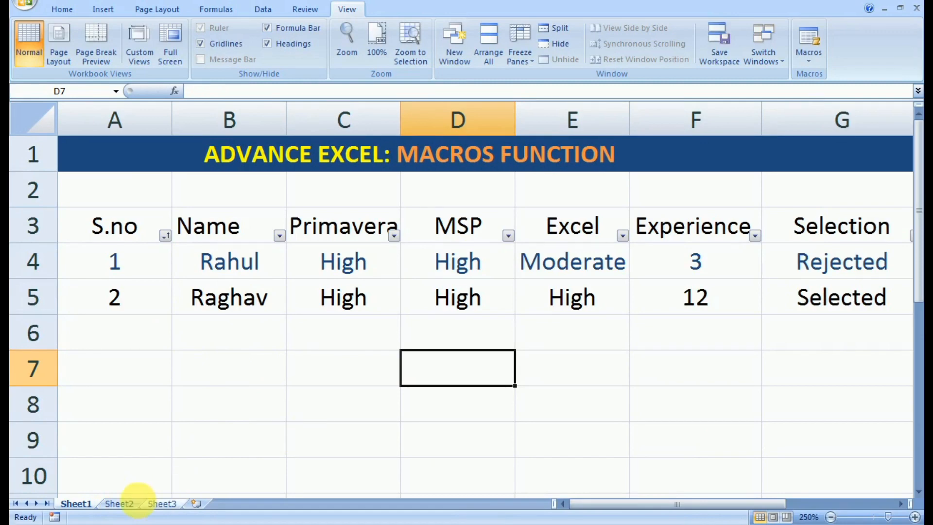
Step: Draw a rectangle about 2.14" wide and 0.23" high over cells B10:C10 below the data entry form on Sheet2
{"action": "left_click", "coordinate": [124, 503]}
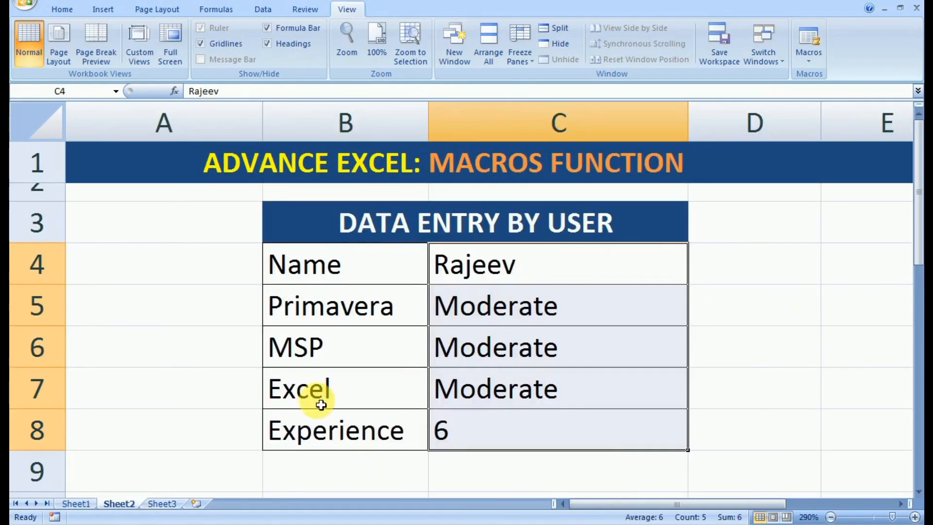
{"action": "left_click", "coordinate": [368, 463]}
{"action": "left_click_drag", "start_coordinate": [919, 246], "coordinate": [913, 275]}
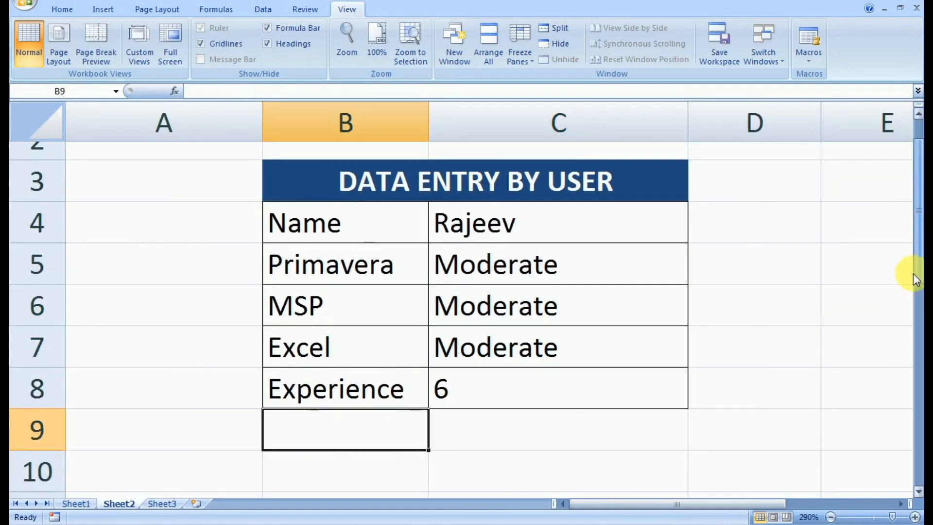
{"action": "left_click_drag", "start_coordinate": [351, 474], "coordinate": [556, 456]}
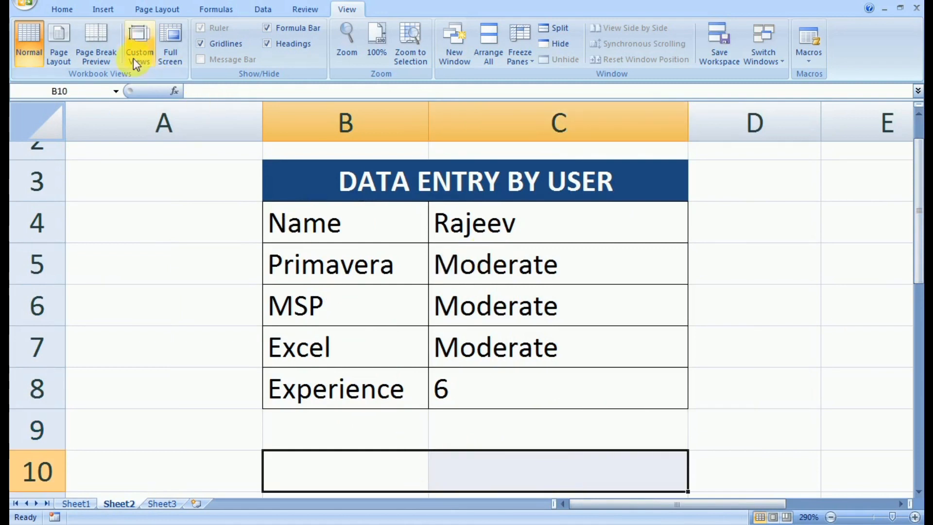
{"action": "left_click", "coordinate": [102, 10]}
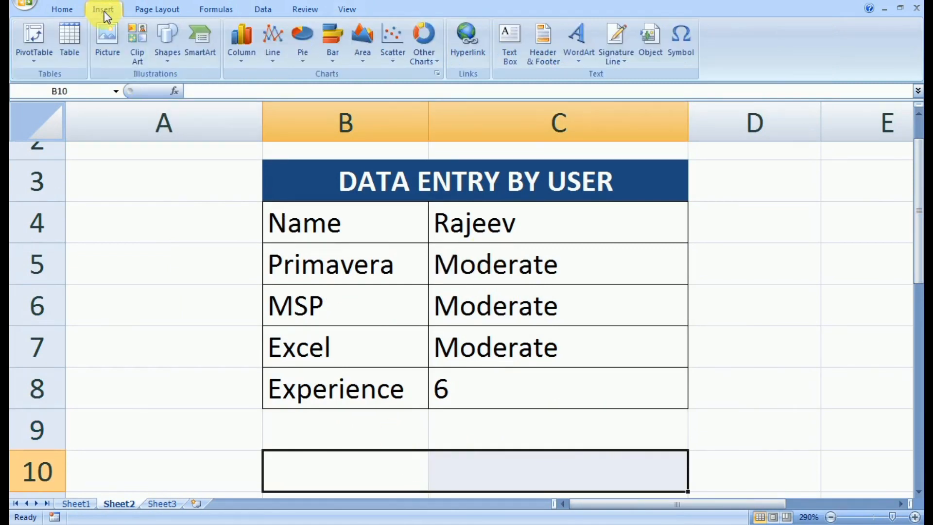
{"action": "left_click", "coordinate": [171, 59]}
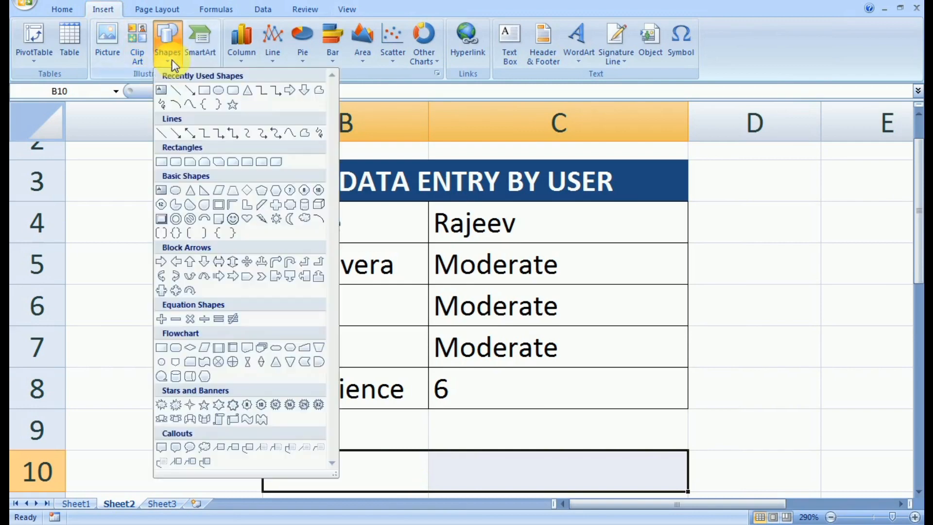
{"action": "left_click", "coordinate": [203, 90]}
{"action": "mouse_move", "coordinate": [263, 449]}
{"action": "left_mouse_down"}
{"action": "mouse_move", "coordinate": [418, 474]}
{"action": "mouse_move", "coordinate": [665, 493]}
{"action": "left_mouse_up"}
{"action": "left_click_drag", "start_coordinate": [477, 272], "coordinate": [476, 228]}
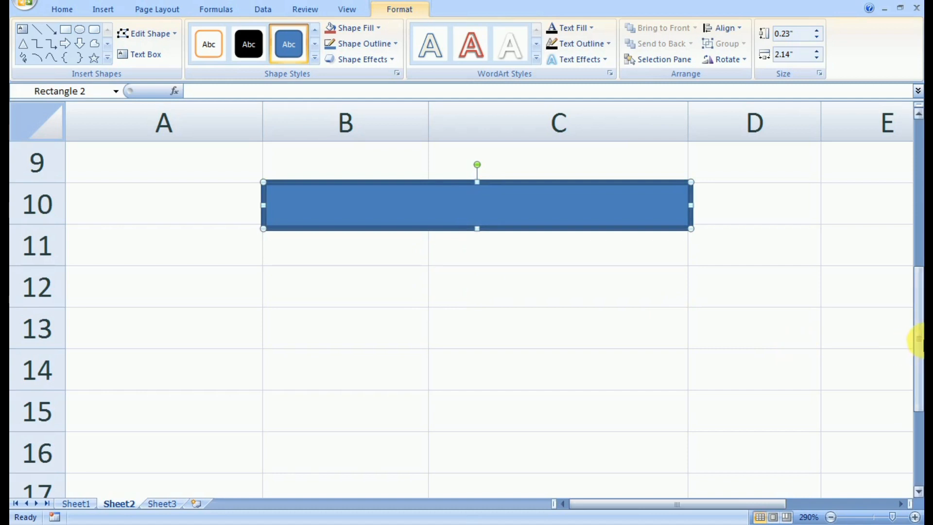
Step: Label the rectangle ENTER and reduce the height of row 9 to bring it closer to the form
{"action": "left_click_drag", "start_coordinate": [918, 337], "coordinate": [890, 258]}
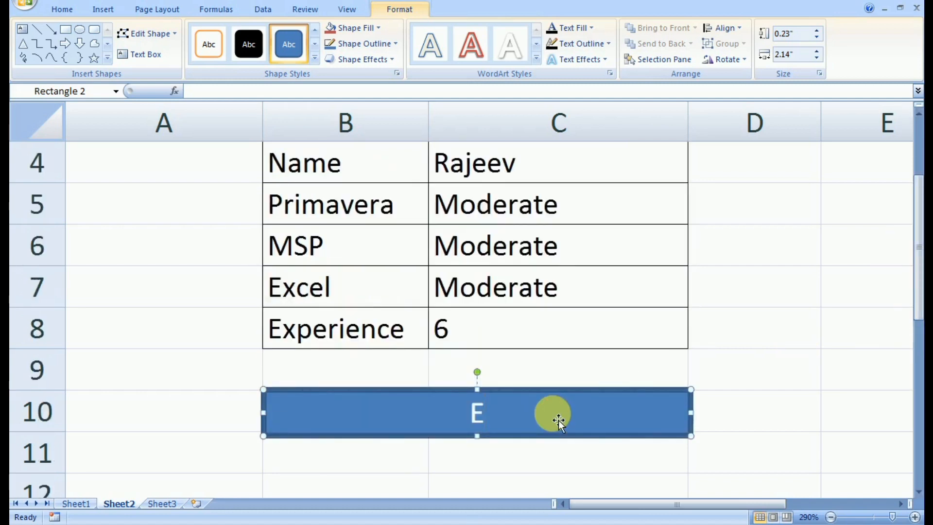
{"action": "type", "text": "ER"}
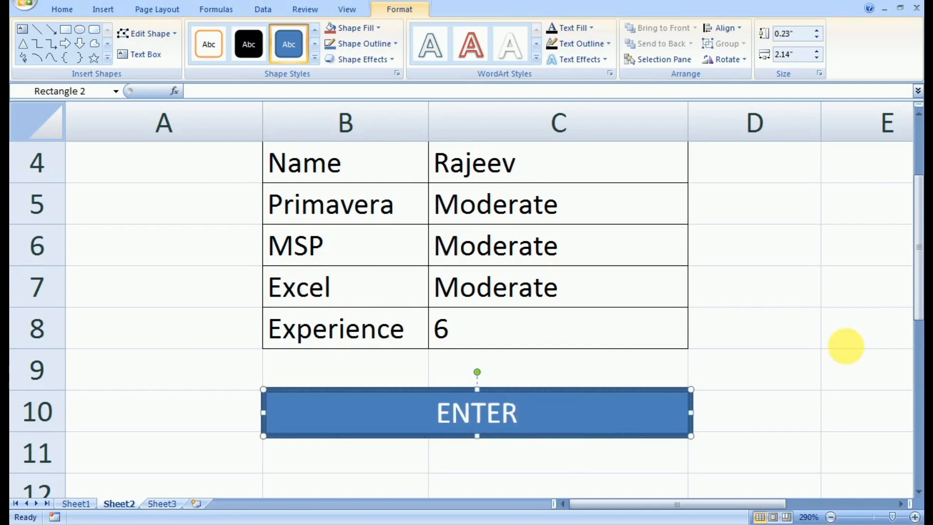
{"action": "left_click", "coordinate": [874, 342]}
{"action": "left_click_drag", "start_coordinate": [916, 313], "coordinate": [916, 266]}
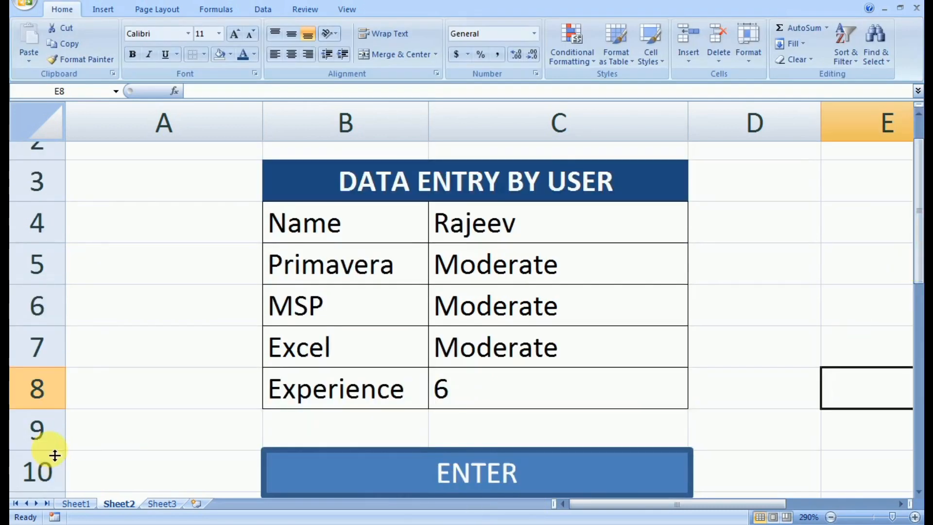
{"action": "left_click_drag", "start_coordinate": [53, 450], "coordinate": [54, 428]}
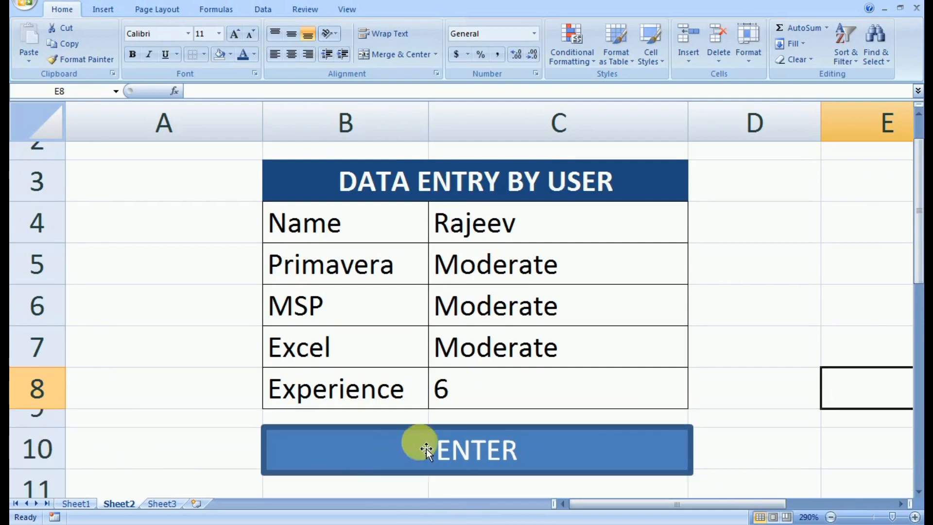
Step: Assign the DATAENTRY macro to the ENTER rectangle
{"action": "left_click", "coordinate": [471, 451]}
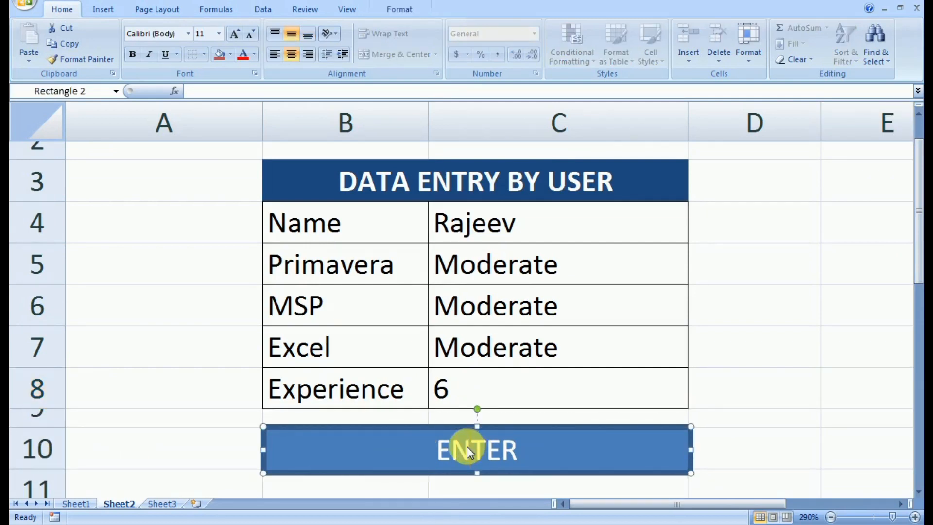
{"action": "right_click", "coordinate": [475, 452]}
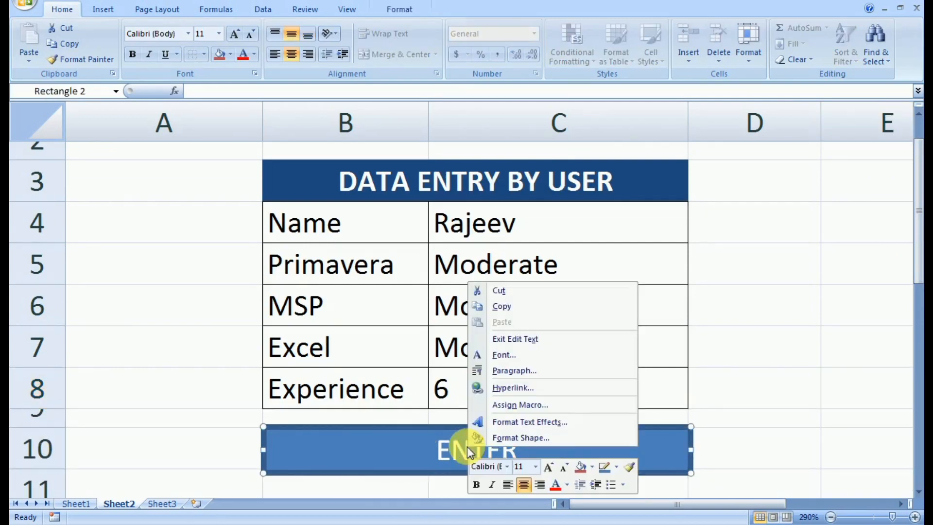
{"action": "left_click", "coordinate": [508, 410]}
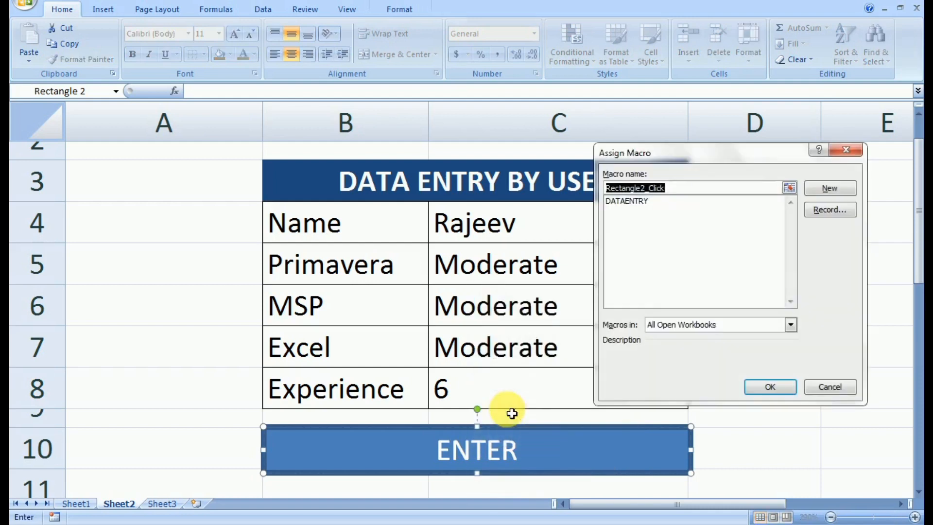
{"action": "left_click", "coordinate": [631, 202]}
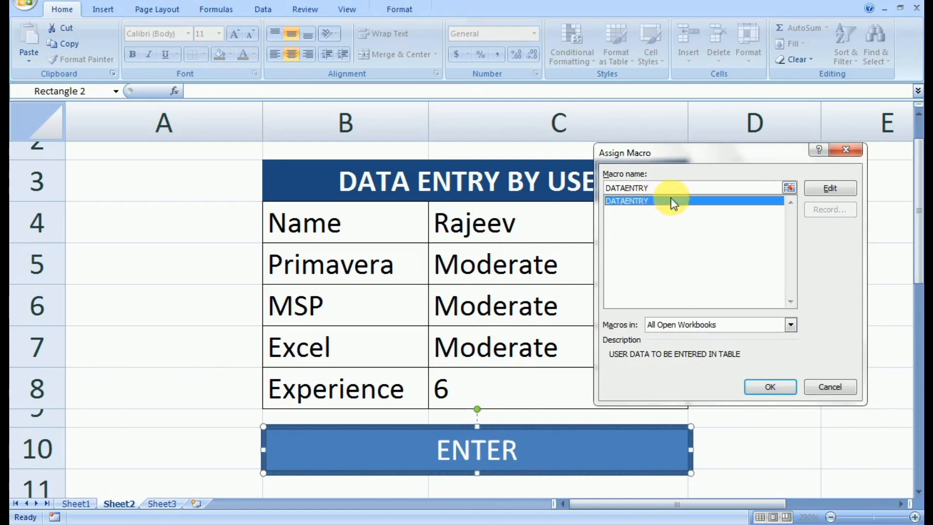
{"action": "left_click", "coordinate": [783, 389]}
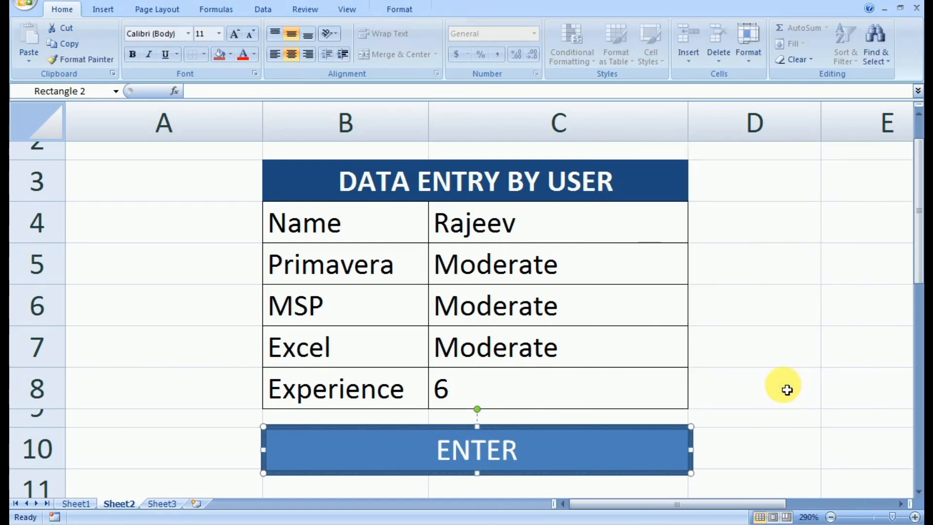
Step: Deselect the ENTER shape, run its macro on the filled form, and display the Sheet1 table
{"action": "left_click", "coordinate": [762, 380]}
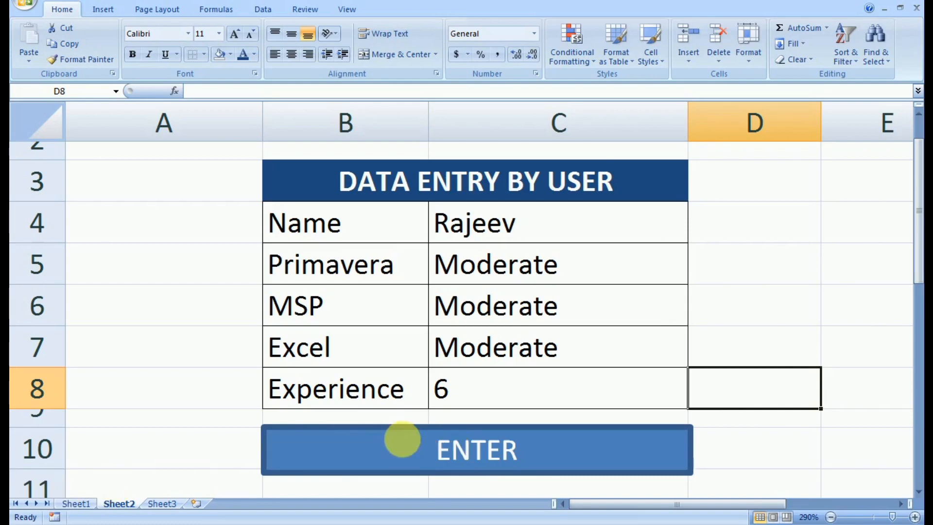
{"action": "left_click", "coordinate": [419, 445]}
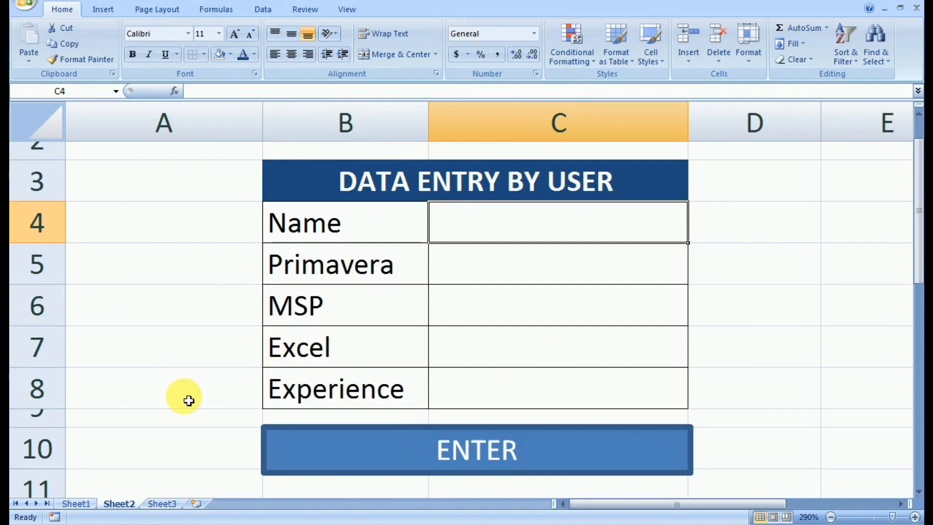
{"action": "left_click", "coordinate": [78, 503]}
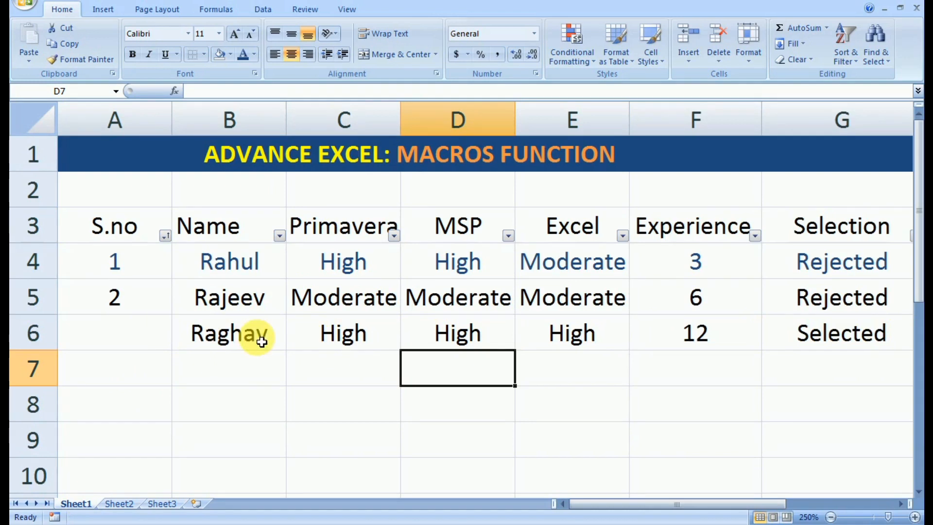
Step: Return to the Sheet2 form and enter another applicant's name in C4
{"action": "left_click", "coordinate": [119, 503]}
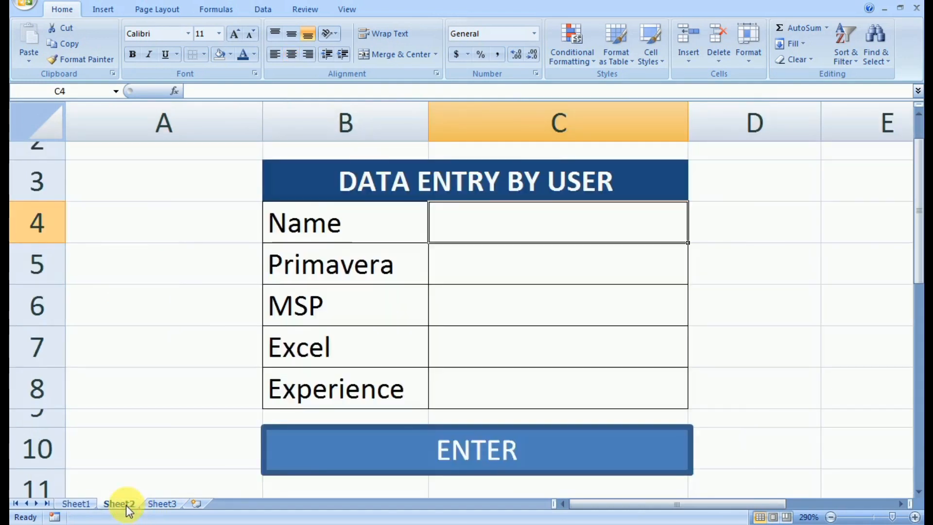
{"action": "type", "text": "Abhinav"}
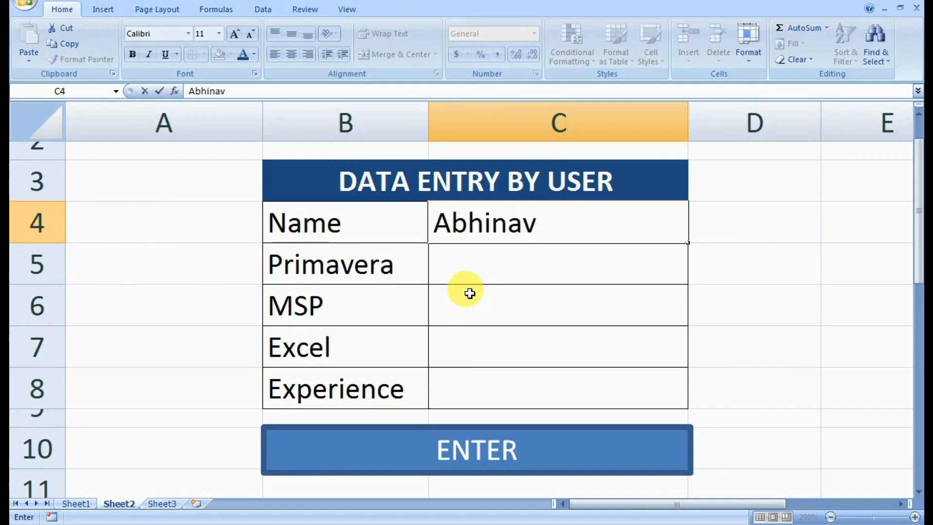
{"action": "key", "text": "Return"}
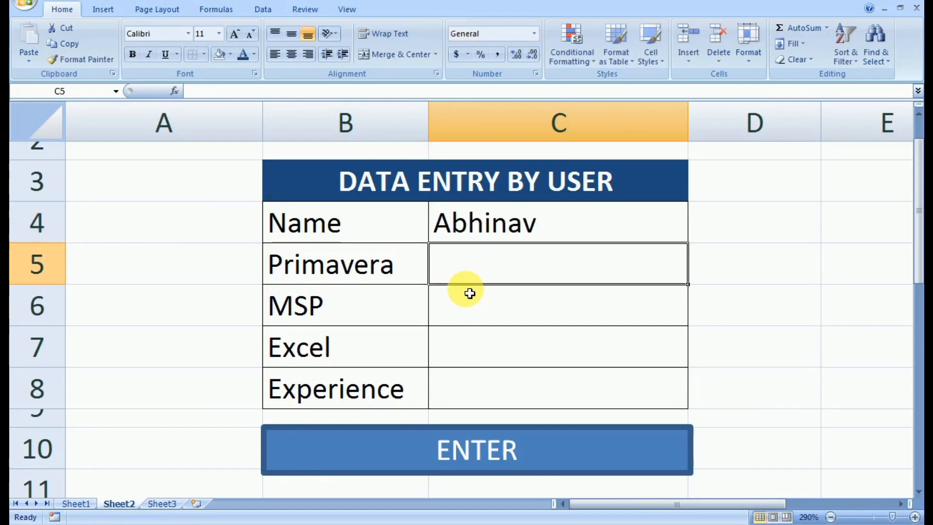
Step: Enter High for Primavera in C5 and copy it to the MSP and Excel cells C6 and C7
{"action": "type", "text": "High"}
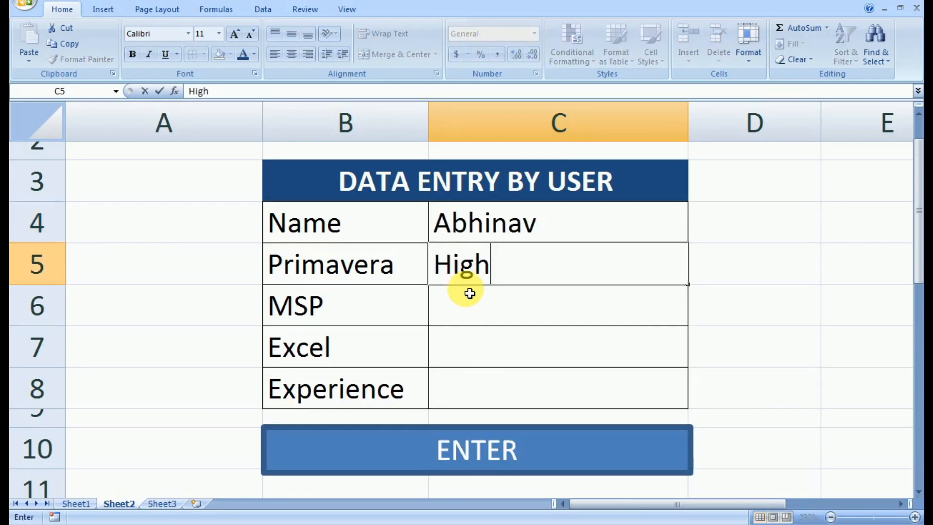
{"action": "key", "text": "ctrl+Return"}
{"action": "key", "text": "ctrl+c"}
{"action": "key", "text": "Down"}
{"action": "key", "text": "ctrl+v"}
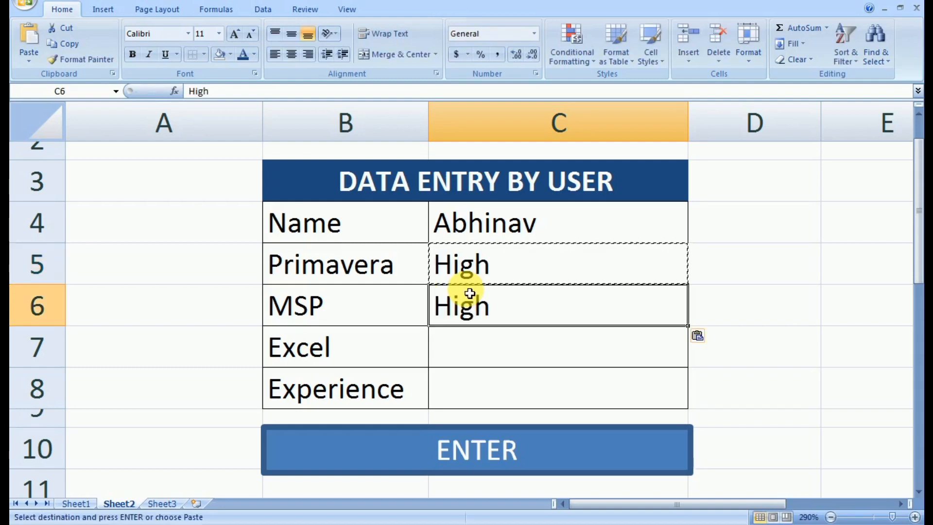
{"action": "key", "text": "Down"}
{"action": "key", "text": "ctrl+v"}
{"action": "key", "text": "Down"}
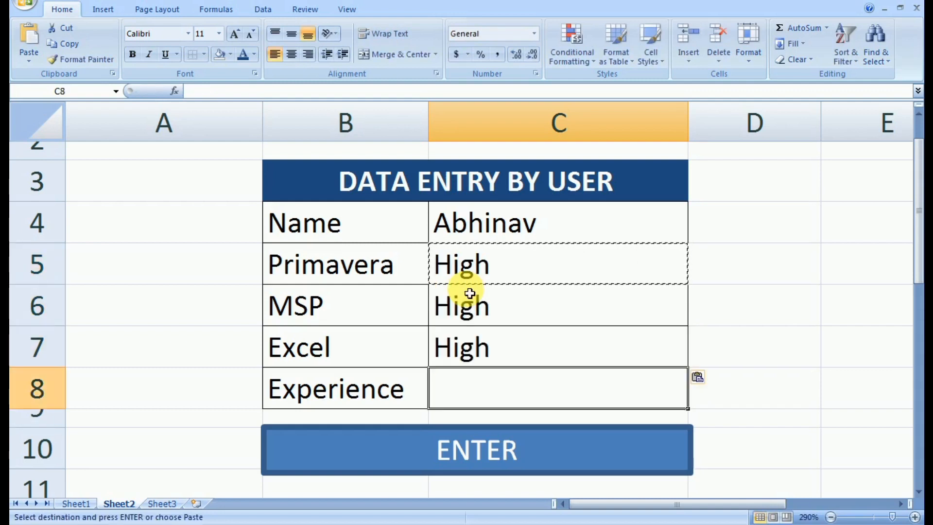
Step: Enter 10 for Experience in C8 and display the Sheet1 table before submitting
{"action": "type", "text": "12"}
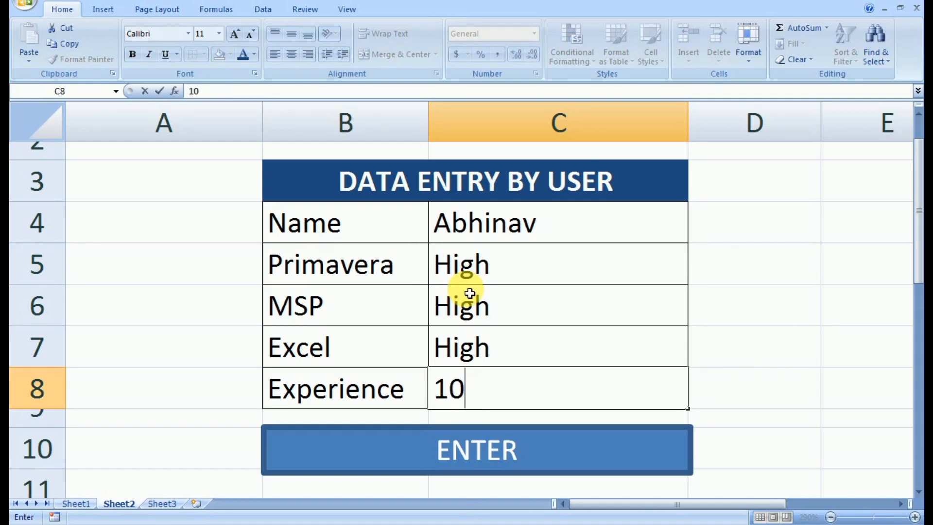
{"action": "key", "text": "Return"}
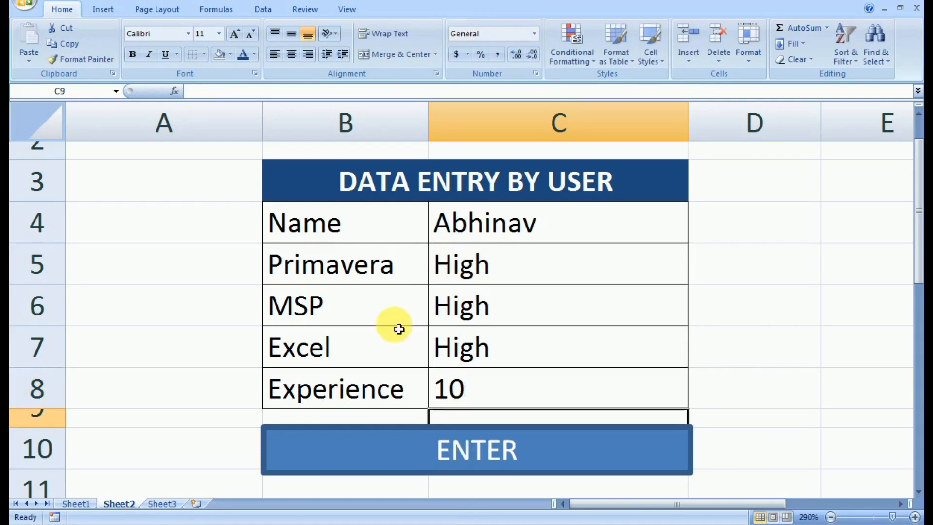
{"action": "left_click", "coordinate": [76, 503]}
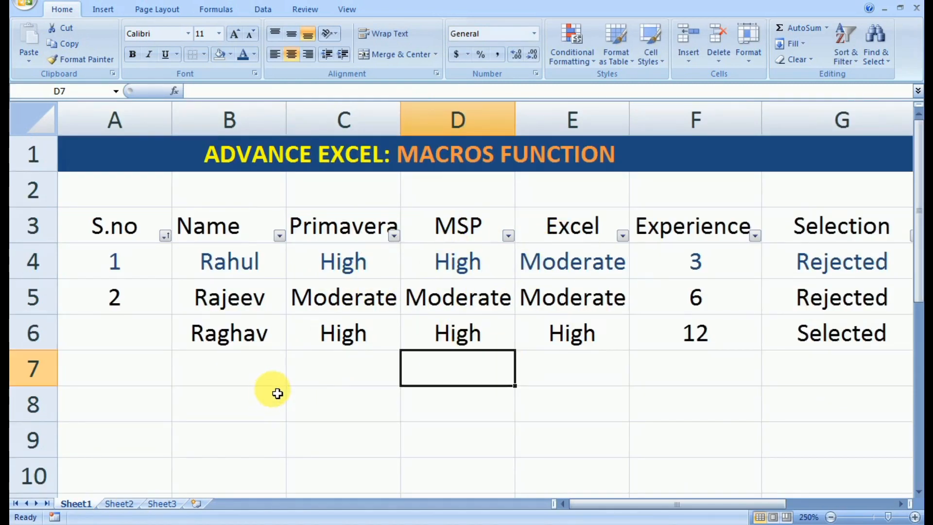
Step: Submit the completed Sheet2 form with its ENTER shape and check the applicant rows in the Sheet1 table
{"action": "left_click", "coordinate": [121, 503]}
{"action": "left_click", "coordinate": [392, 454]}
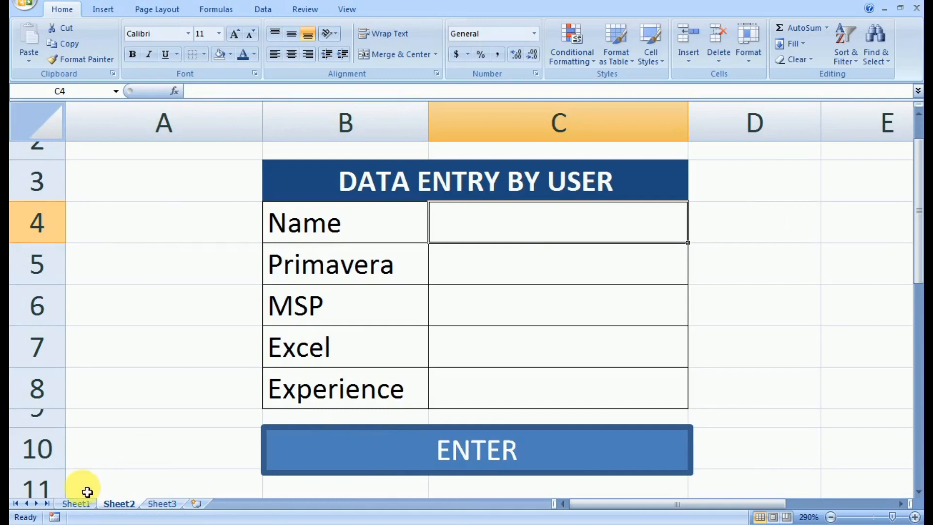
{"action": "left_click", "coordinate": [77, 503]}
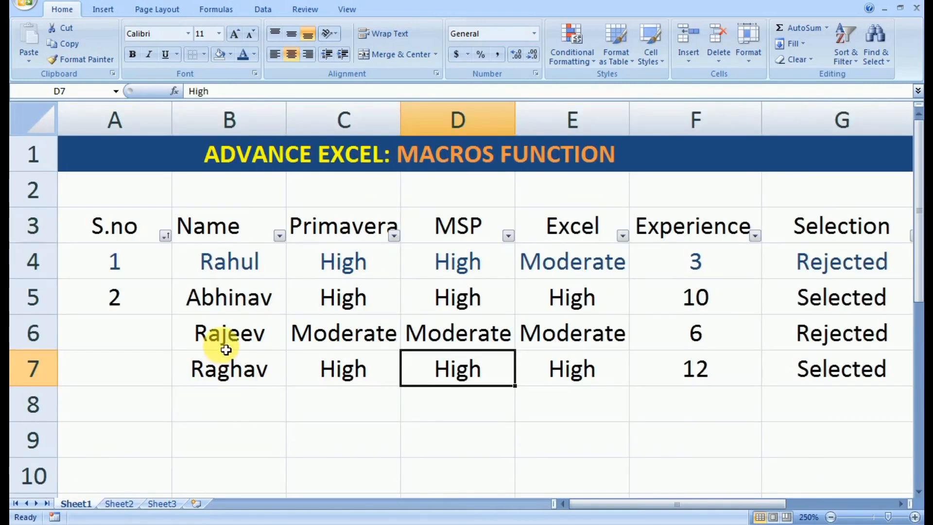
{"action": "left_click", "coordinate": [229, 378]}
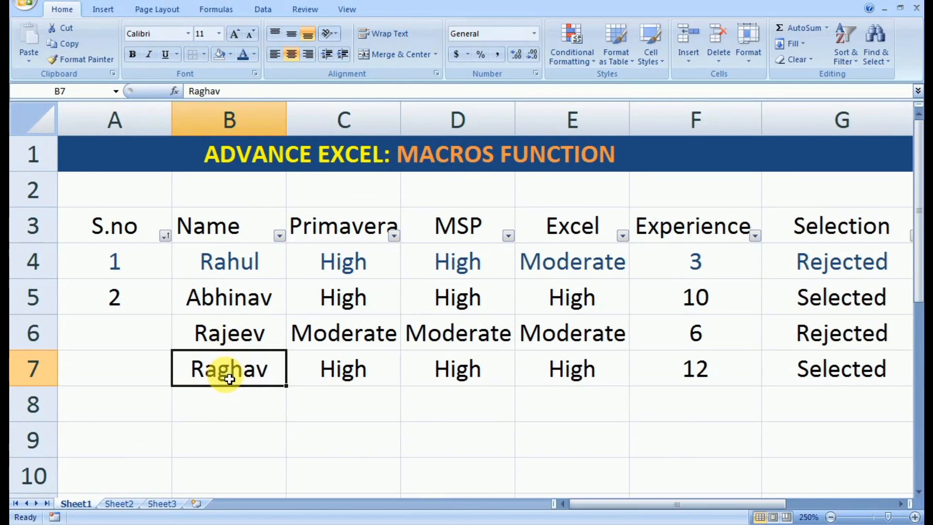
{"action": "left_click_drag", "start_coordinate": [246, 337], "coordinate": [796, 348]}
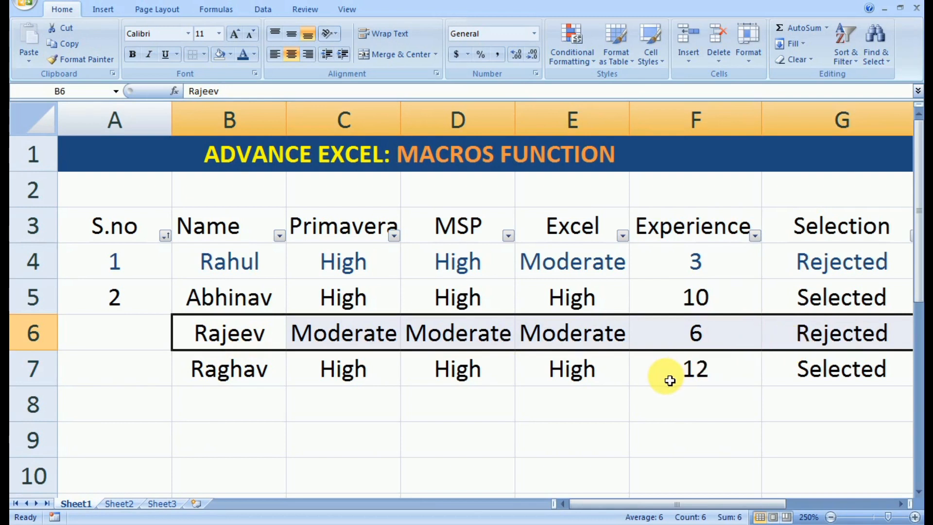
{"action": "key", "text": "Left"}
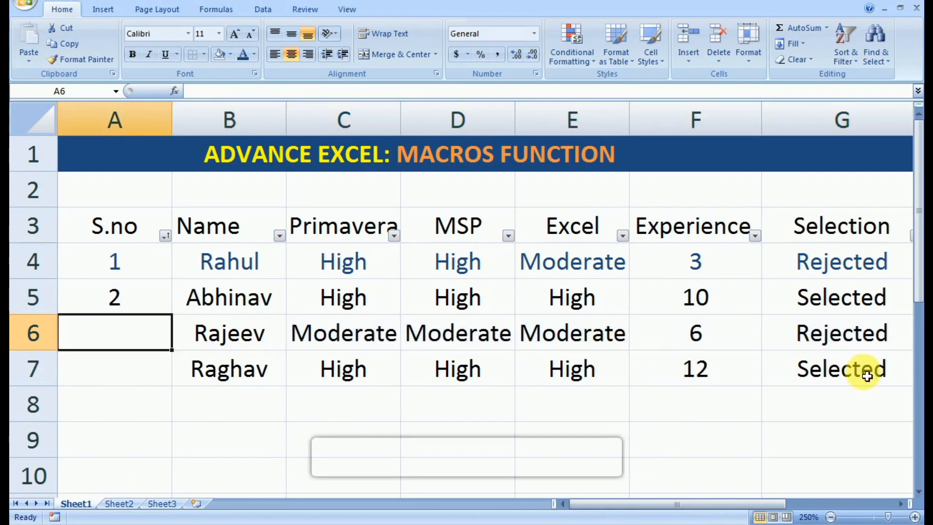
Step: Go back to the cleared Sheet2 form and enter the next applicant's name in C4
{"action": "left_click", "coordinate": [121, 503]}
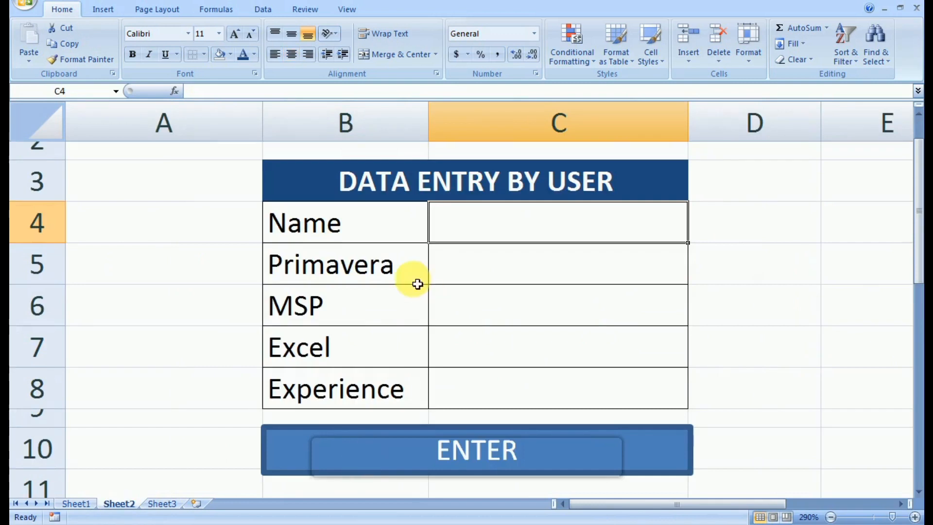
{"action": "type", "text": "SA"}
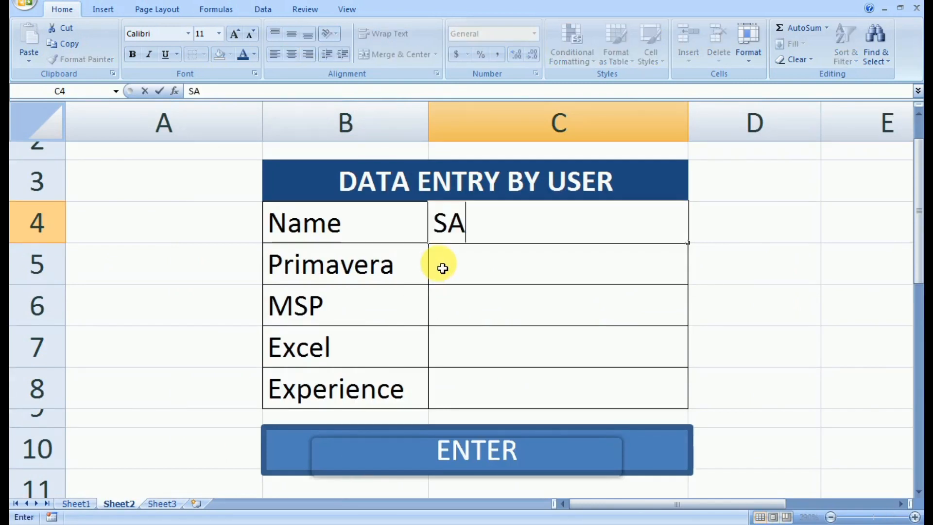
{"action": "type", "text": "m"}
{"action": "key", "text": "Return"}
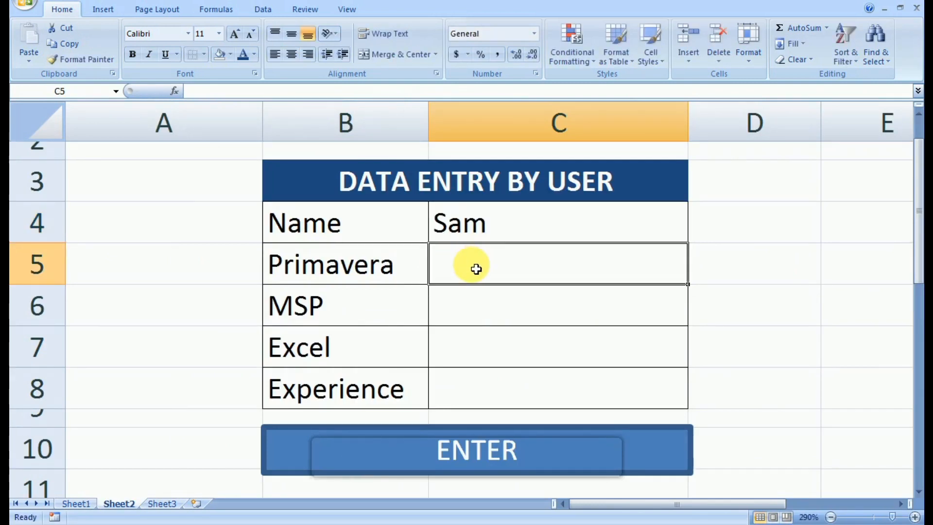
Step: Enter High for Primavera in C5
{"action": "type", "text": "High"}
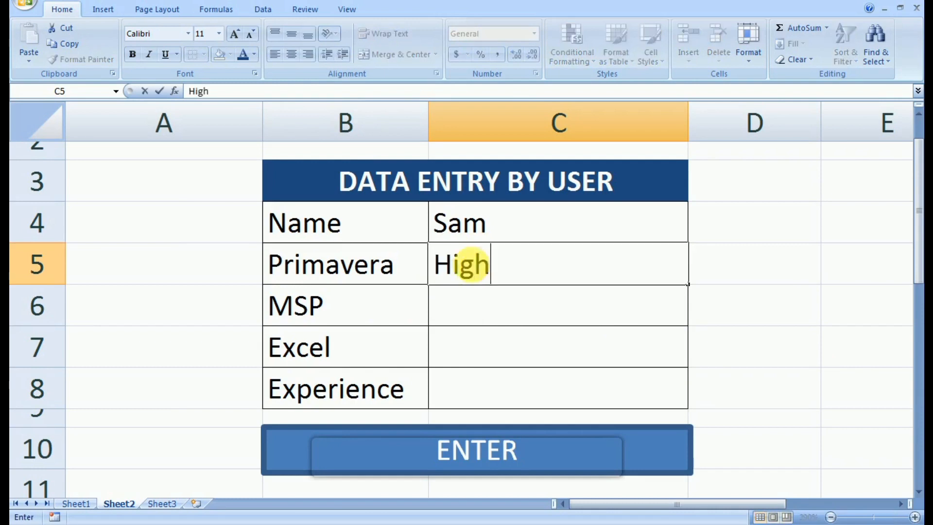
{"action": "key", "text": "Return"}
{"action": "key", "text": "Up"}
{"action": "key", "text": "ctrl+c"}
{"action": "key", "text": "Down"}
{"action": "key", "text": "ctrl+c"}
{"action": "key", "text": "Down"}
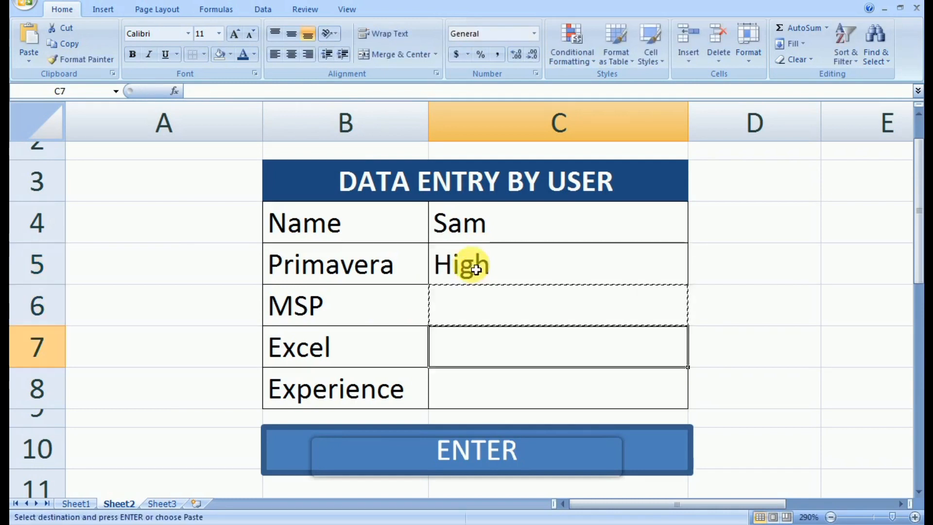
{"action": "key", "text": "ctrl+c"}
{"action": "key", "text": "Down"}
{"action": "key", "text": "ctrl+c"}
{"action": "key", "text": "Up"}
{"action": "key", "text": "Up"}
{"action": "key", "text": "Up"}
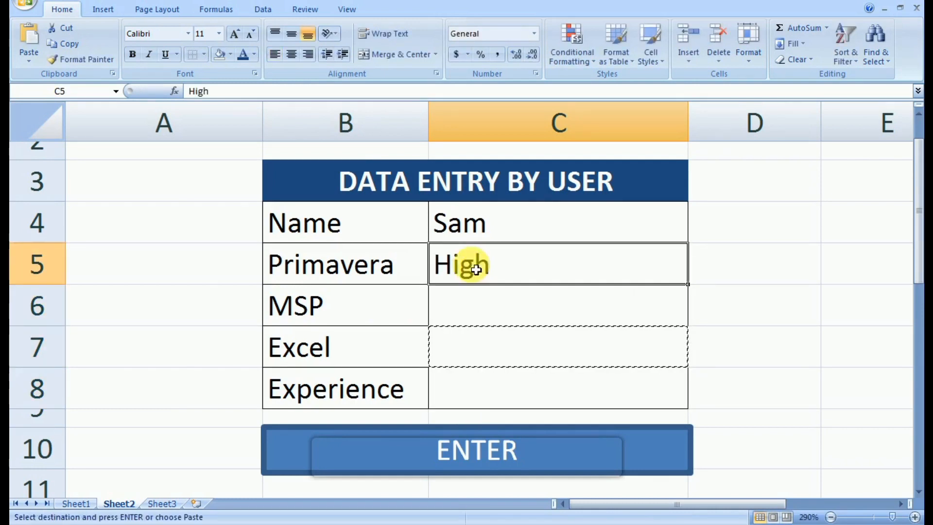
Step: Copy the Primavera rating from C5 to the MSP and Excel cells C6 and C7
{"action": "key", "text": "ctrl+c"}
{"action": "key", "text": "Down"}
{"action": "key", "text": "Down"}
{"action": "key", "text": "shift+Up"}
{"action": "key", "text": "ctrl+v"}
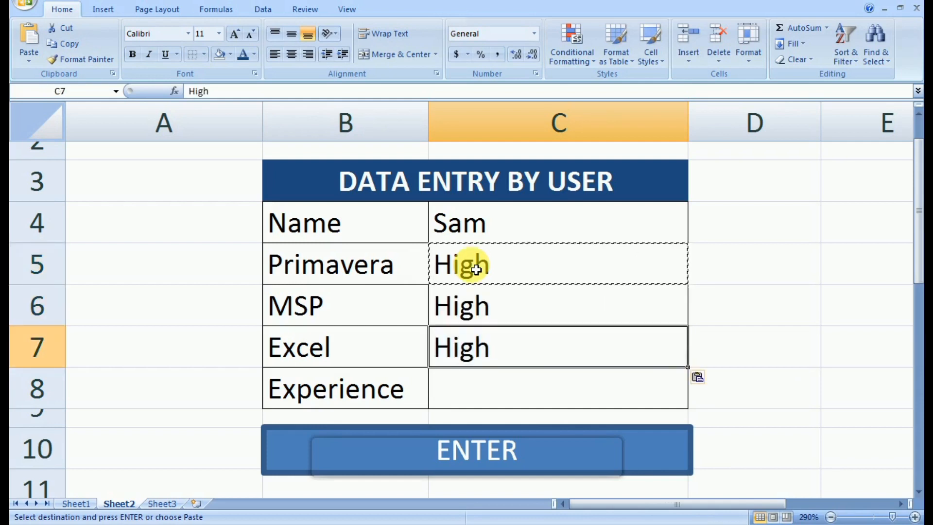
Step: Enter 3 for Experience in C8 and submit the form with its ENTER shape
{"action": "key", "text": "Down"}
{"action": "type", "text": "3"}
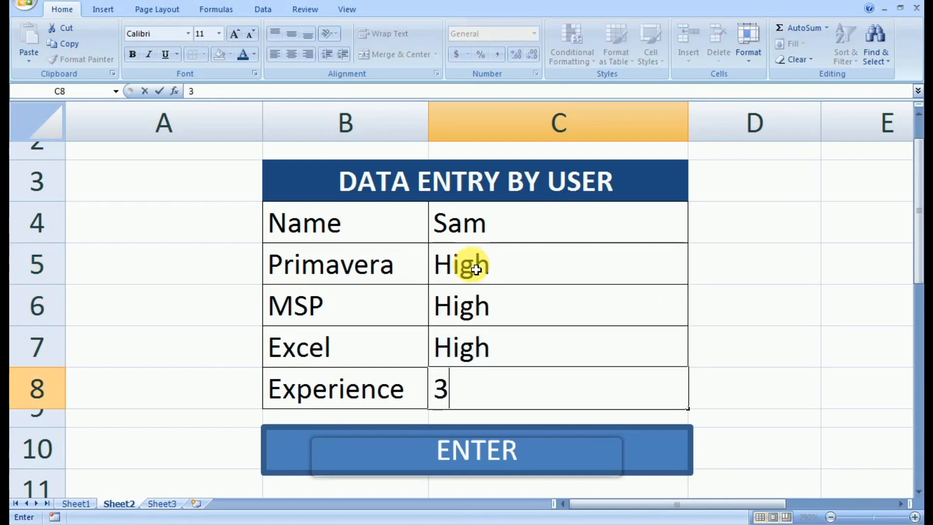
{"action": "left_click", "coordinate": [810, 340]}
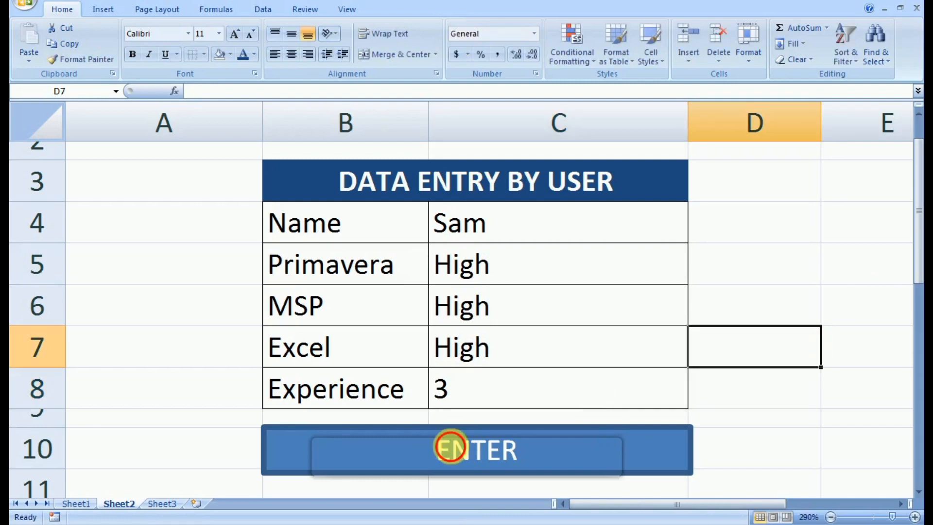
{"action": "left_click", "coordinate": [450, 447]}
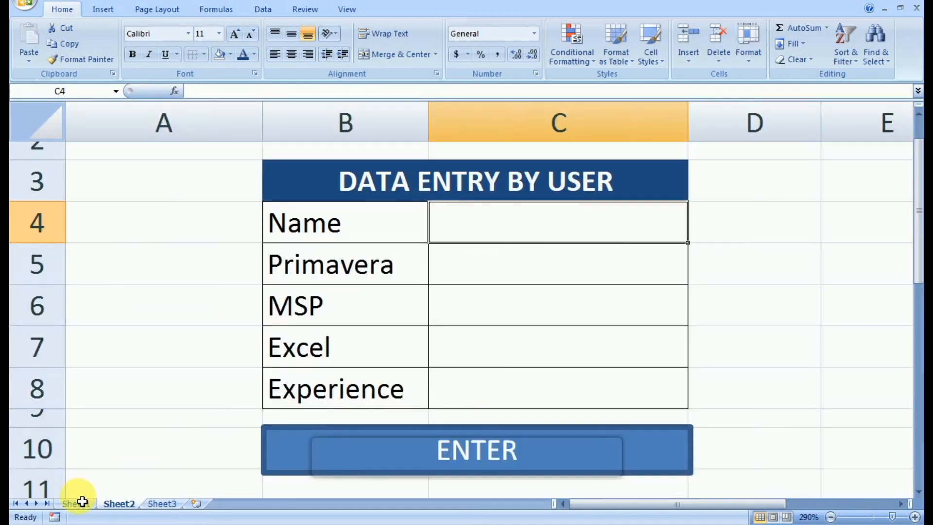
Step: Check the newly submitted applicant's row and the other entries in the Sheet1 table
{"action": "left_click", "coordinate": [76, 504]}
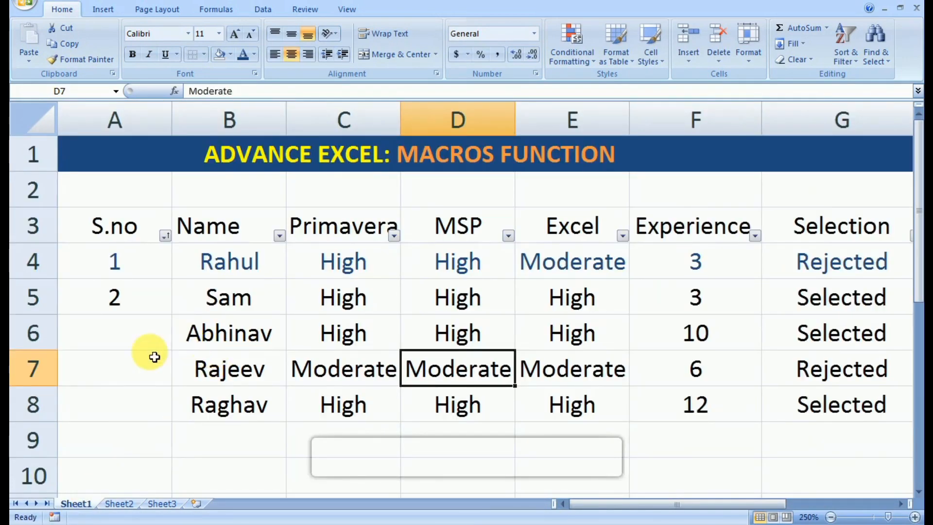
{"action": "left_click", "coordinate": [237, 310]}
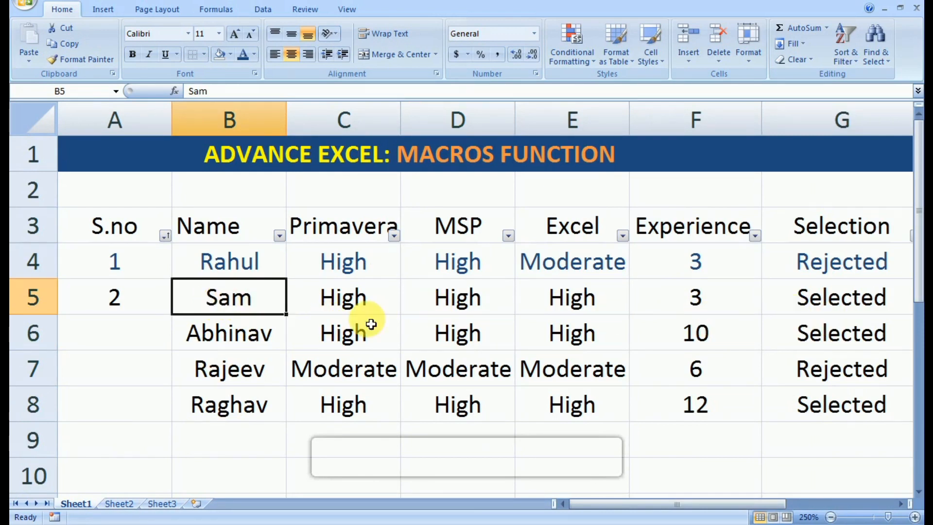
{"action": "left_click", "coordinate": [126, 504]}
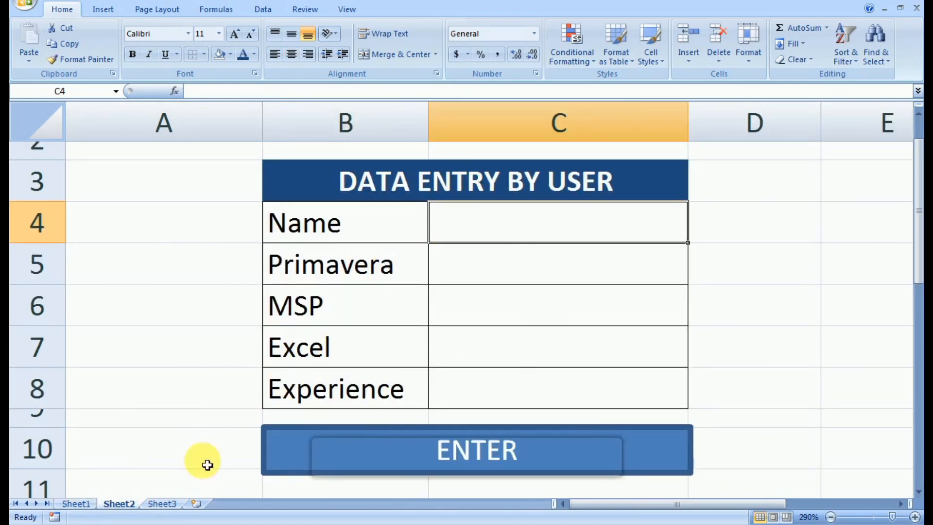
{"action": "left_click", "coordinate": [78, 504]}
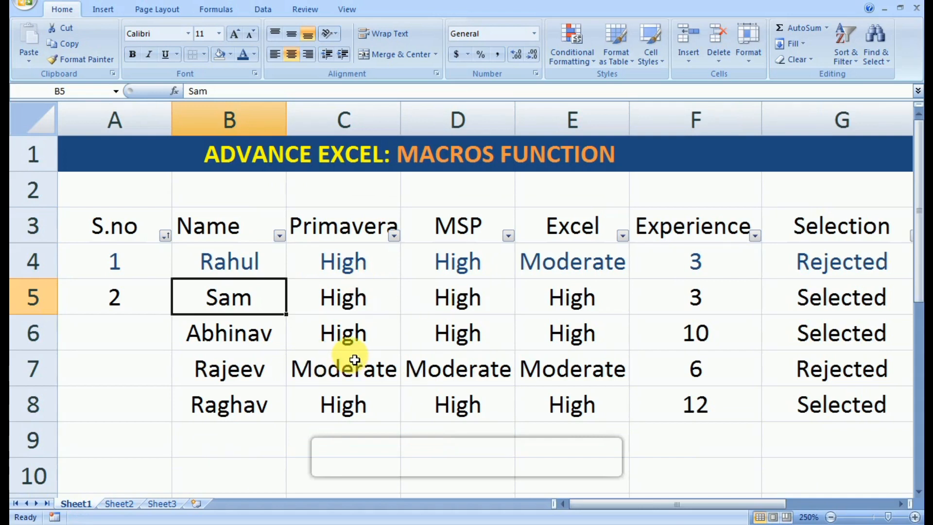
{"action": "left_click", "coordinate": [234, 408]}
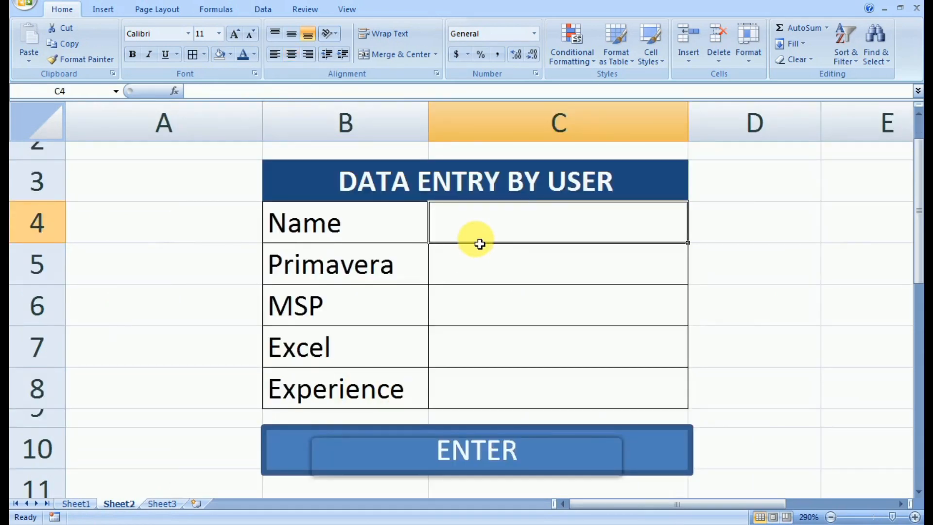
Step: Enter the next applicant's name in C4 of the Sheet2 form
{"action": "type", "text": "R"}
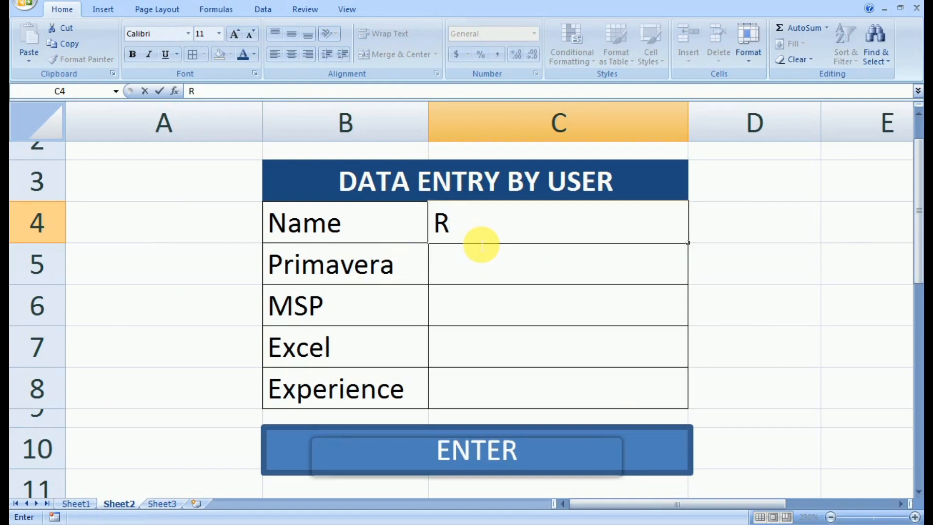
{"action": "type", "text": "ishab"}
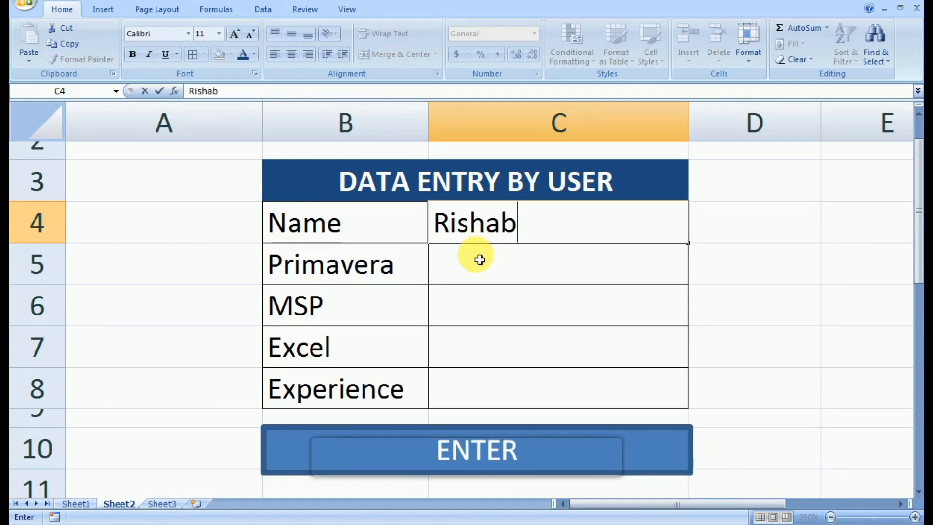
{"action": "left_click", "coordinate": [480, 261]}
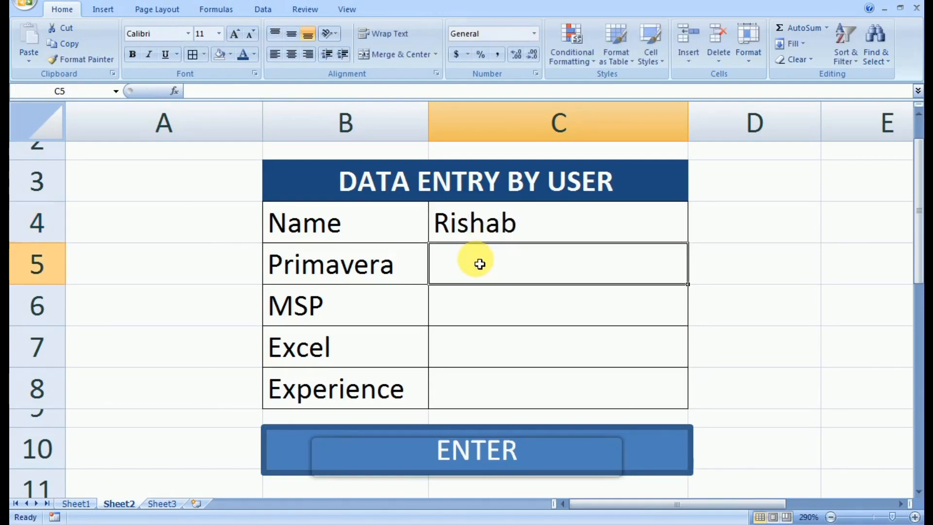
Step: Enter High for Primavera in C5 and copy it to the MSP and Excel cells C6 and C7
{"action": "type", "text": "High"}
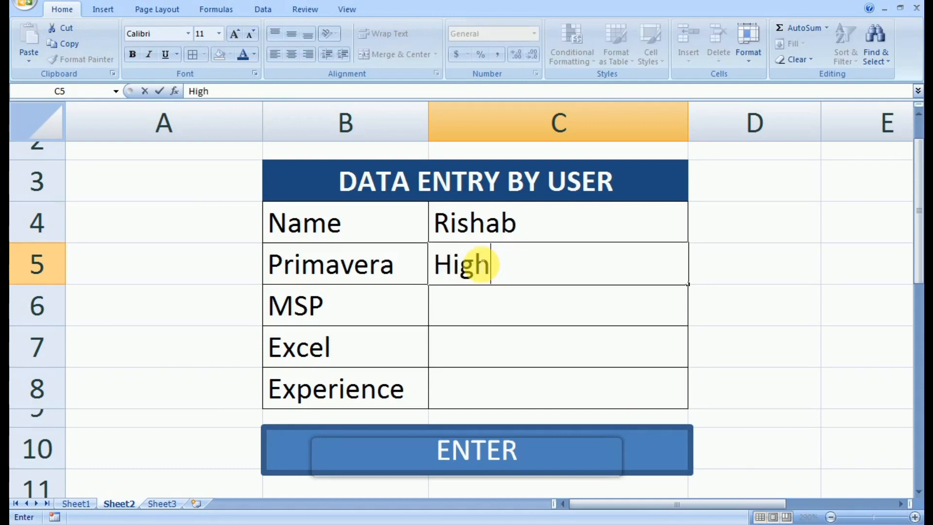
{"action": "key", "text": "Return"}
{"action": "left_click", "coordinate": [479, 262]}
{"action": "key", "text": "ctrl+c"}
{"action": "key", "text": "Down"}
{"action": "key", "text": "ctrl+v"}
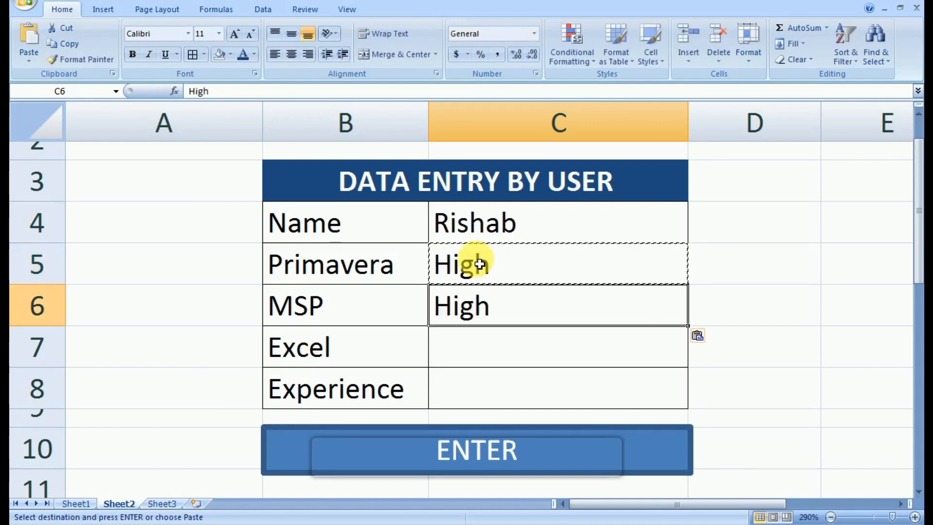
{"action": "key", "text": "Down"}
{"action": "key", "text": "ctrl+v"}
Step: Enter 15 for Experience in C8 and submit the form with its ENTER shape
{"action": "key", "text": "Down"}
{"action": "type", "text": "1"}
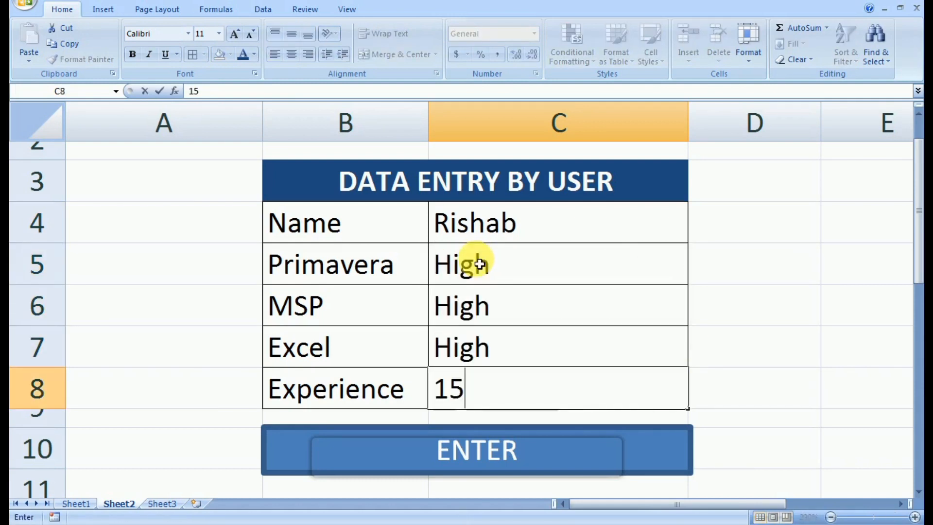
{"action": "type", "text": "5"}
{"action": "left_click", "coordinate": [804, 312]}
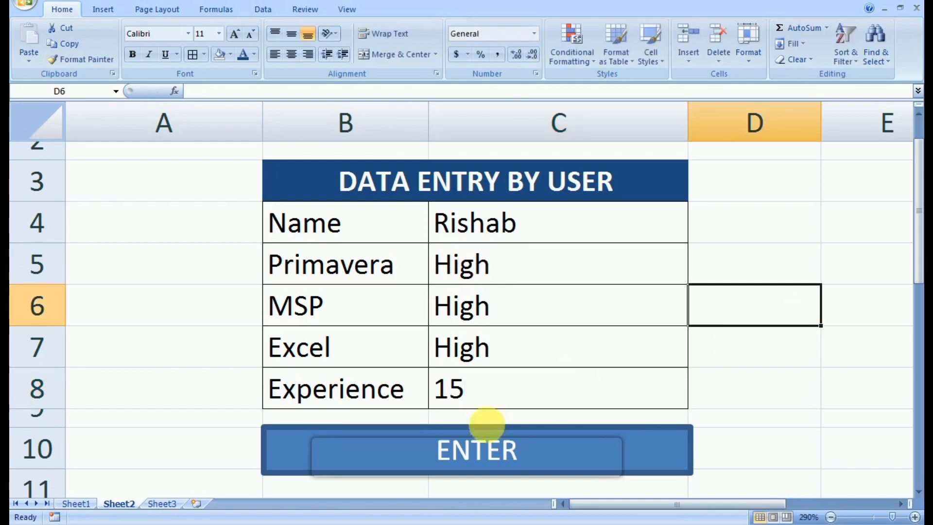
{"action": "left_click", "coordinate": [472, 455]}
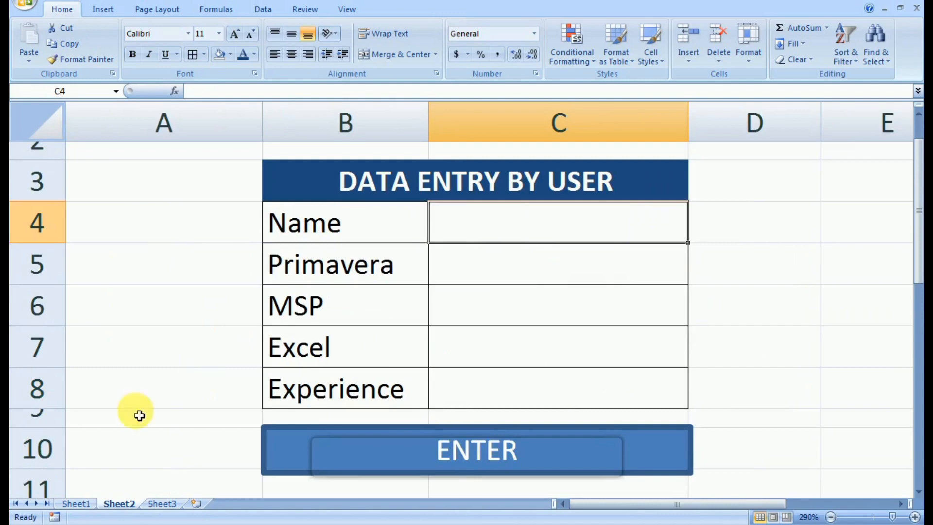
Step: Run the formatting macro from the FORMATING shape on Sheet1 and display the Sheet1 table again
{"action": "left_click", "coordinate": [74, 503]}
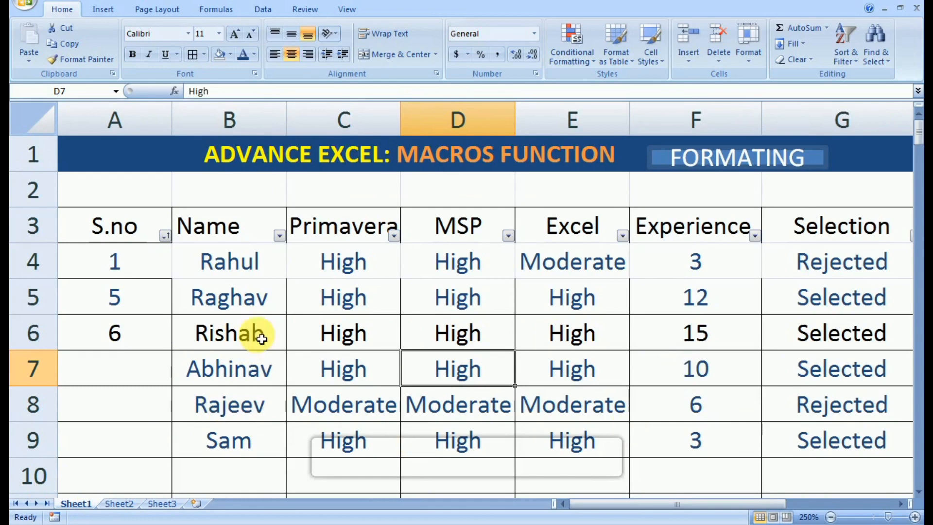
{"action": "left_click", "coordinate": [707, 165]}
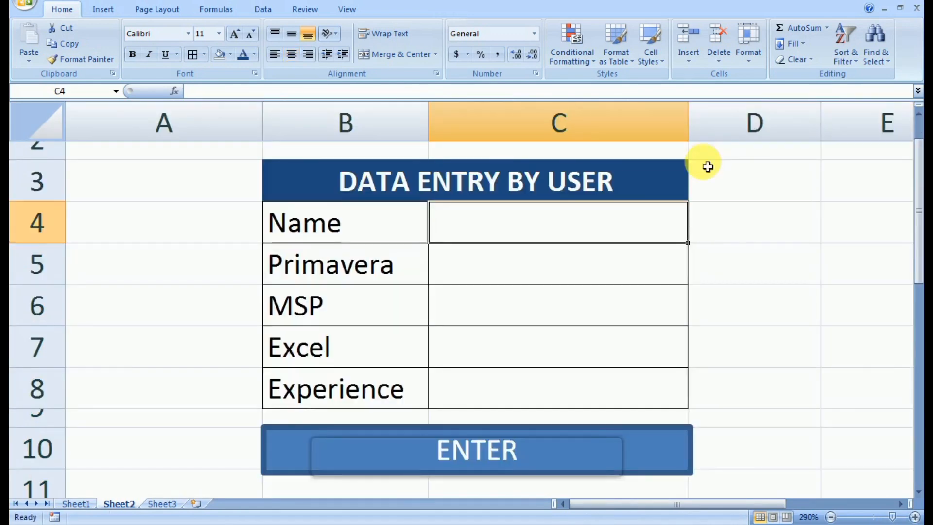
{"action": "left_click", "coordinate": [85, 504]}
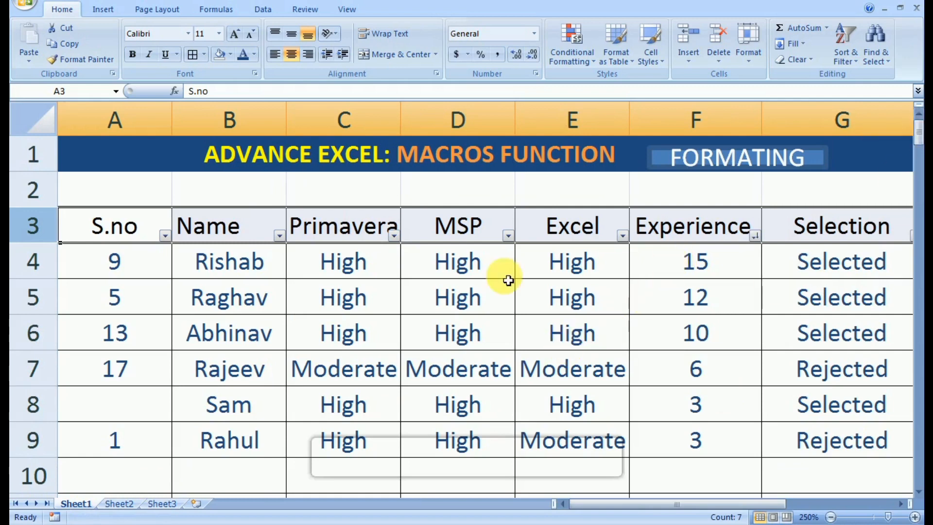
Step: Examine the Experience and Selection values of the first three applicants in rows 4 to 6
{"action": "left_click", "coordinate": [709, 261]}
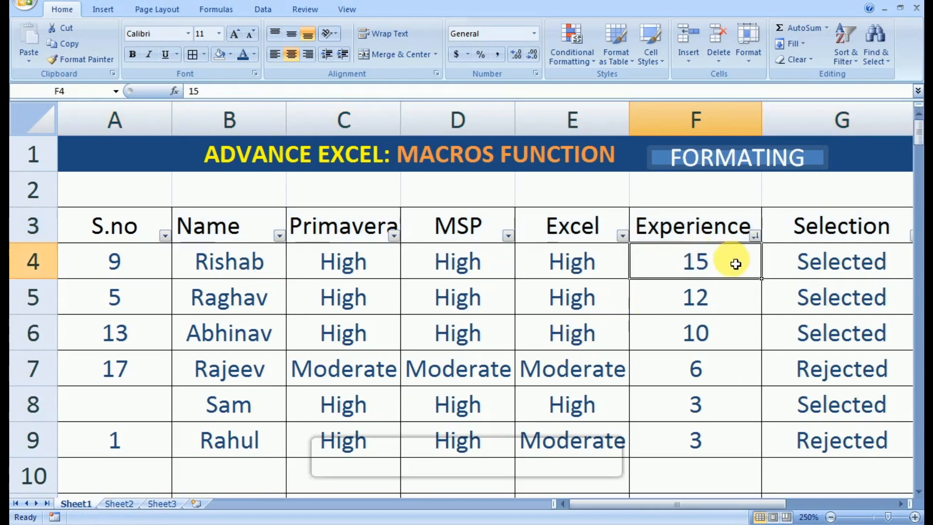
{"action": "left_click", "coordinate": [787, 260]}
{"action": "left_click", "coordinate": [741, 300]}
{"action": "left_click", "coordinate": [773, 298]}
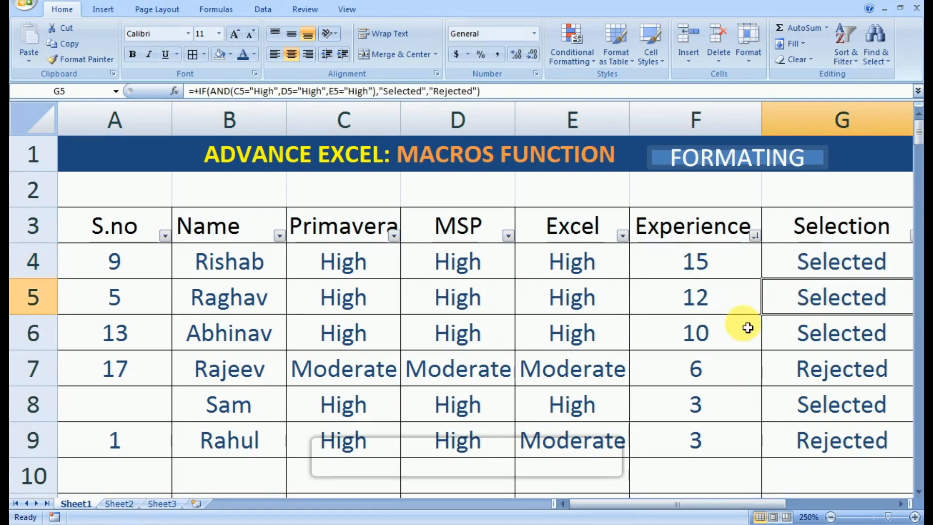
{"action": "left_click", "coordinate": [743, 324]}
{"action": "left_click", "coordinate": [781, 333]}
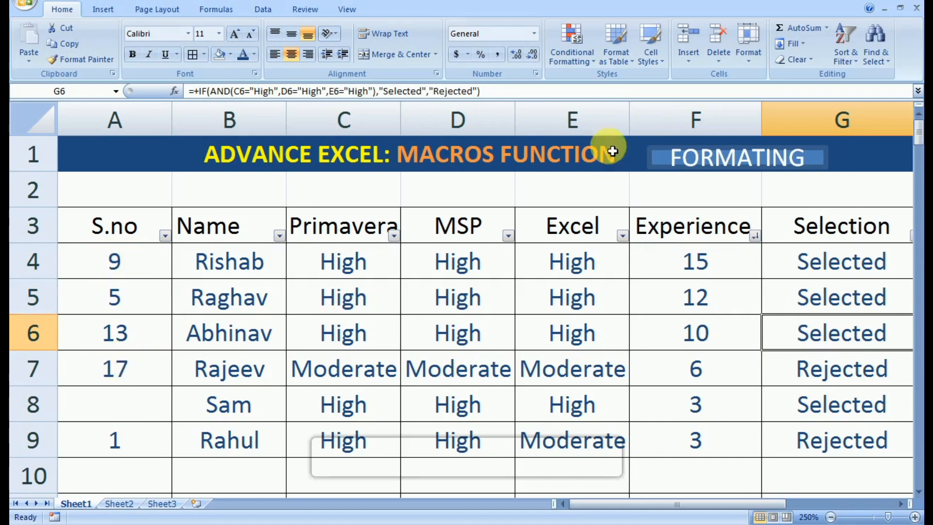
Step: Start recording a macro named FinalListPrint, stored in This Workbook
{"action": "left_click", "coordinate": [347, 11]}
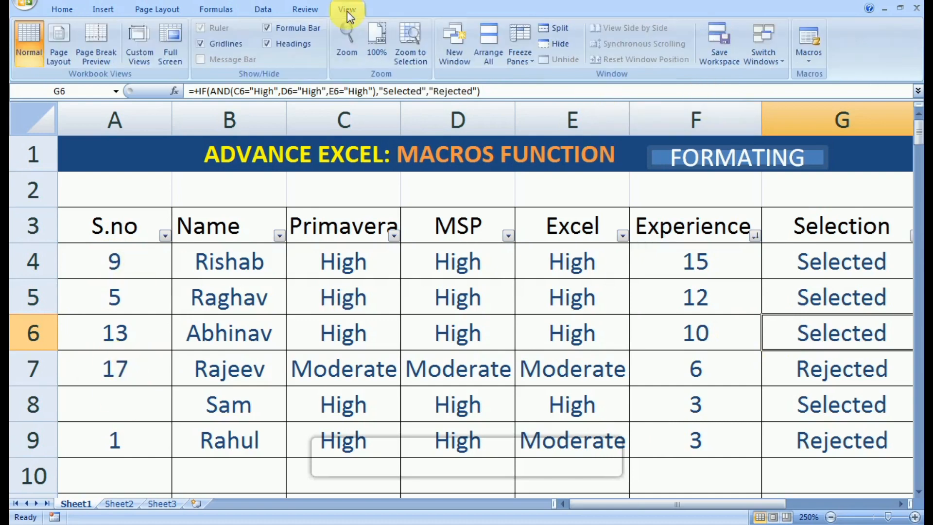
{"action": "left_click", "coordinate": [797, 64]}
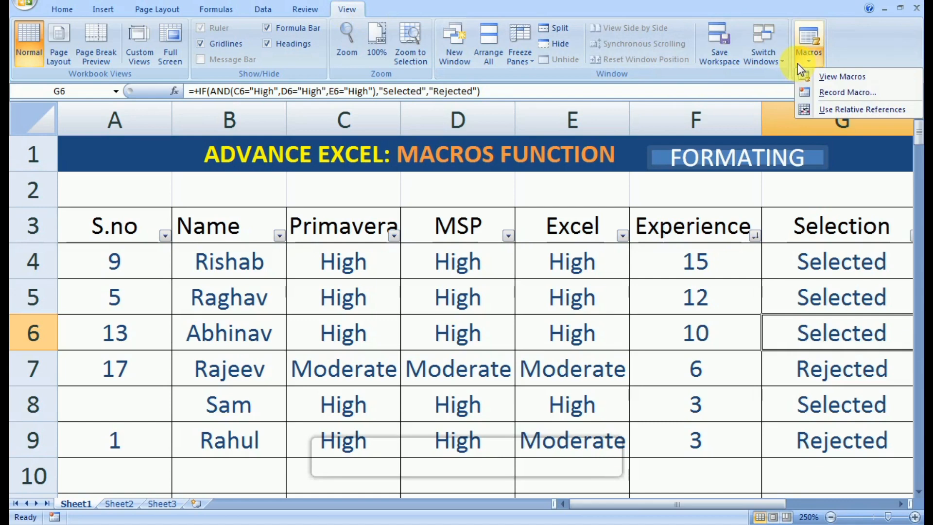
{"action": "left_click", "coordinate": [817, 93]}
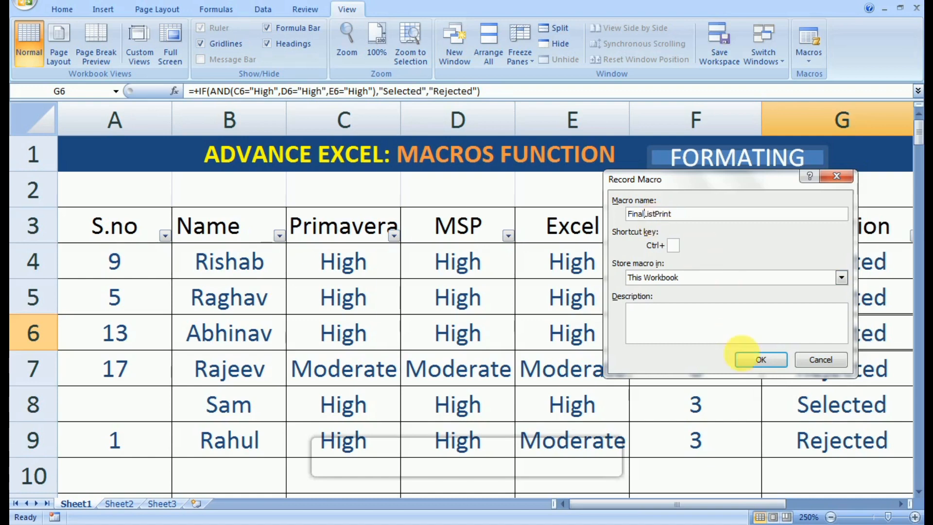
{"action": "left_click", "coordinate": [745, 358]}
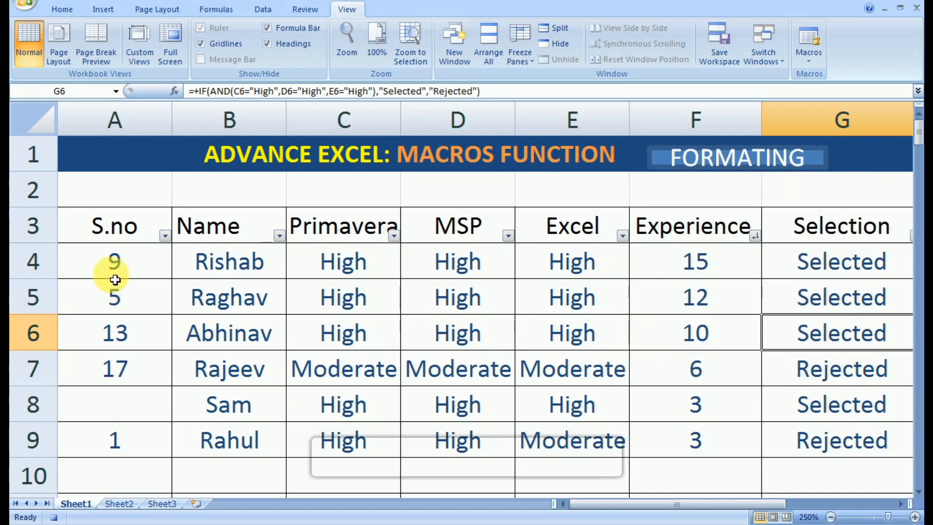
Step: Begin renumbering the S.no column by entering 1 in A4
{"action": "left_click", "coordinate": [158, 265]}
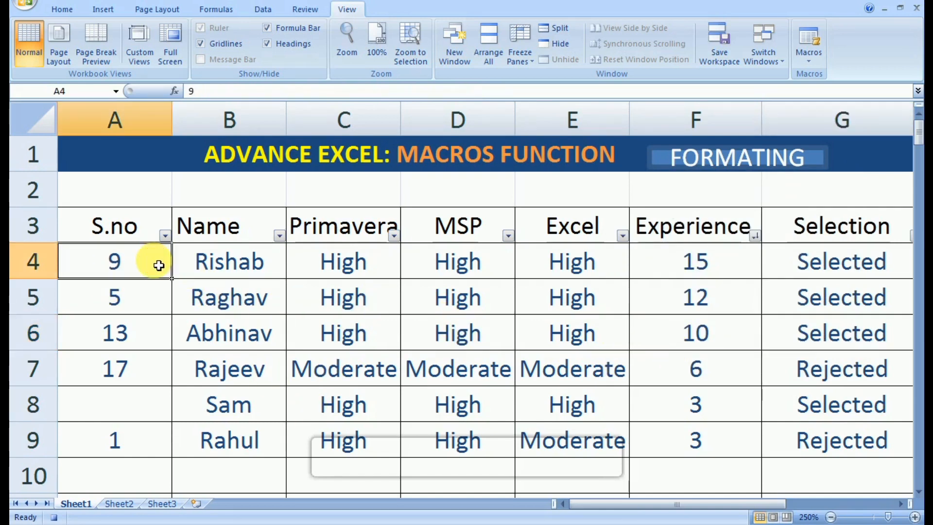
{"action": "type", "text": "1"}
{"action": "key", "text": "Return"}
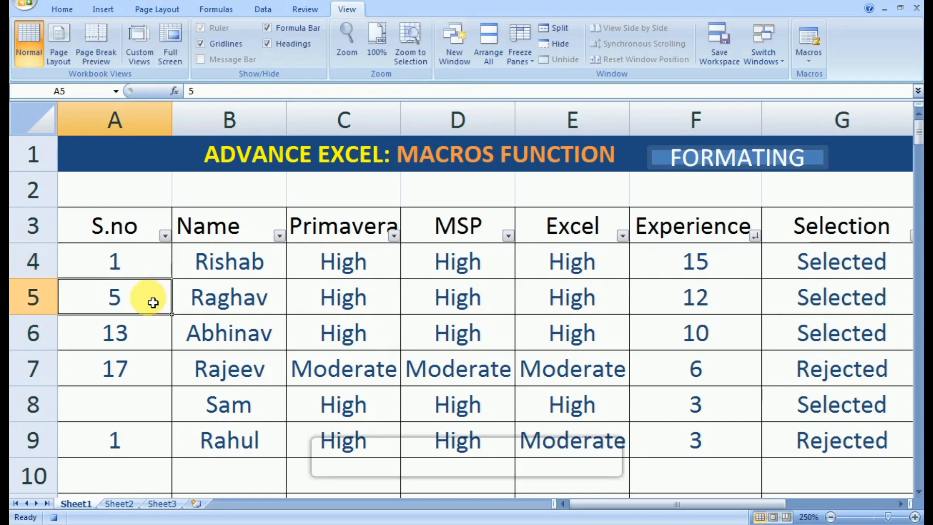
{"action": "left_click", "coordinate": [158, 276]}
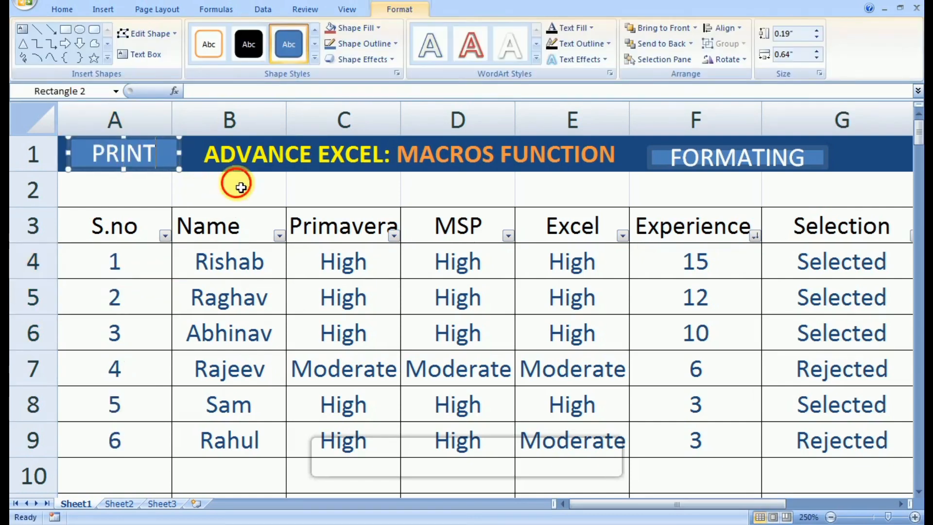
Step: Finish the PRINT shape's label and begin the Sheet2 data entry form with the applicant's name and High for Primavera
{"action": "left_click", "coordinate": [264, 204]}
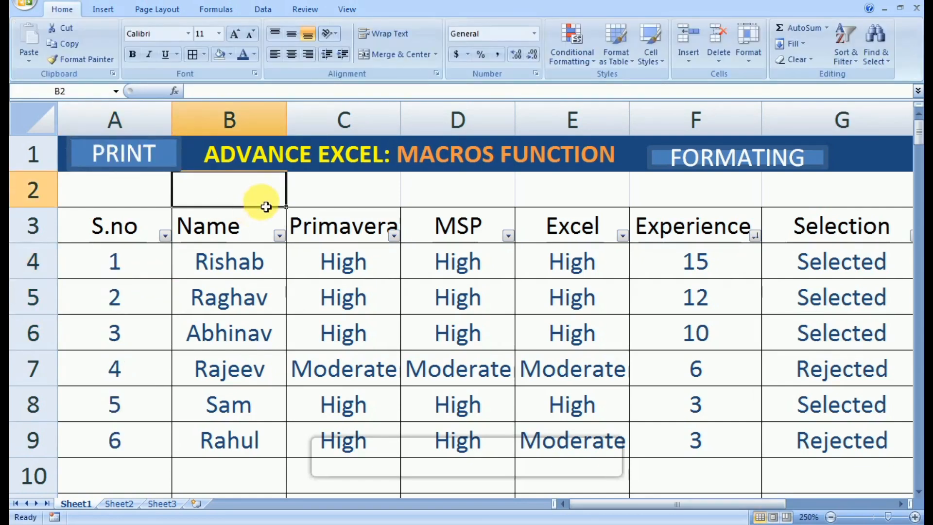
{"action": "left_click", "coordinate": [120, 503]}
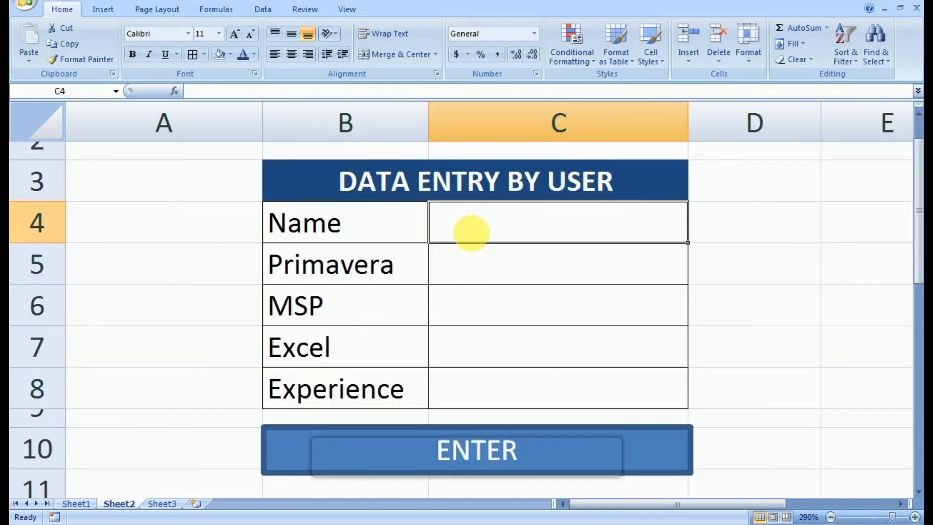
{"action": "type", "text": "Bob"}
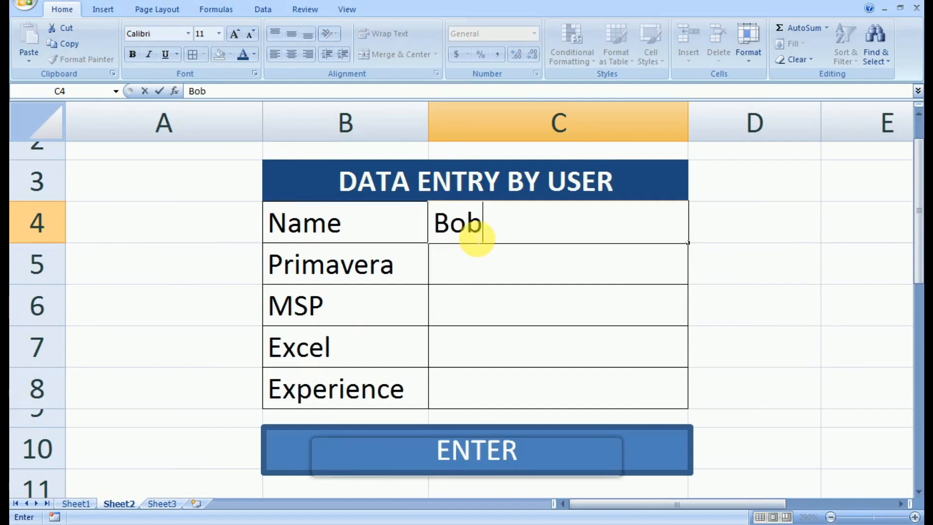
{"action": "key", "text": "Return"}
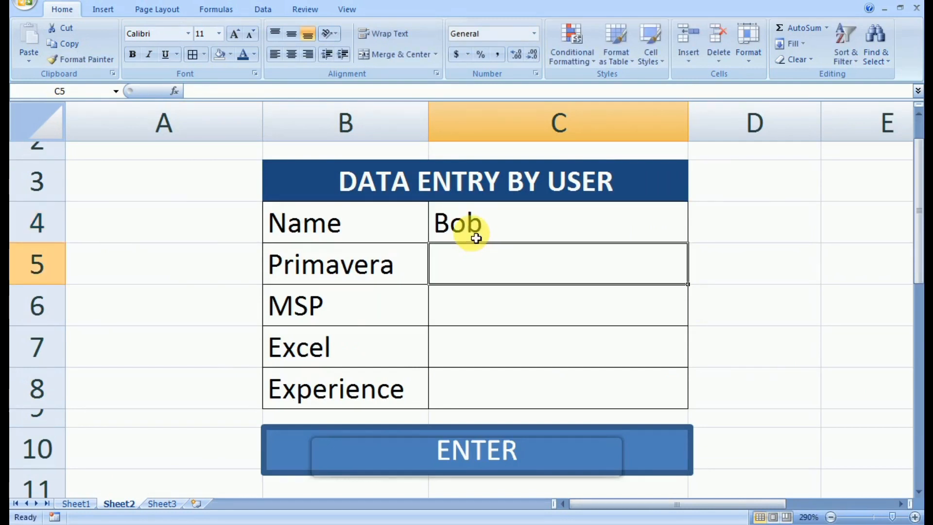
{"action": "type", "text": "High"}
{"action": "key", "text": "Return"}
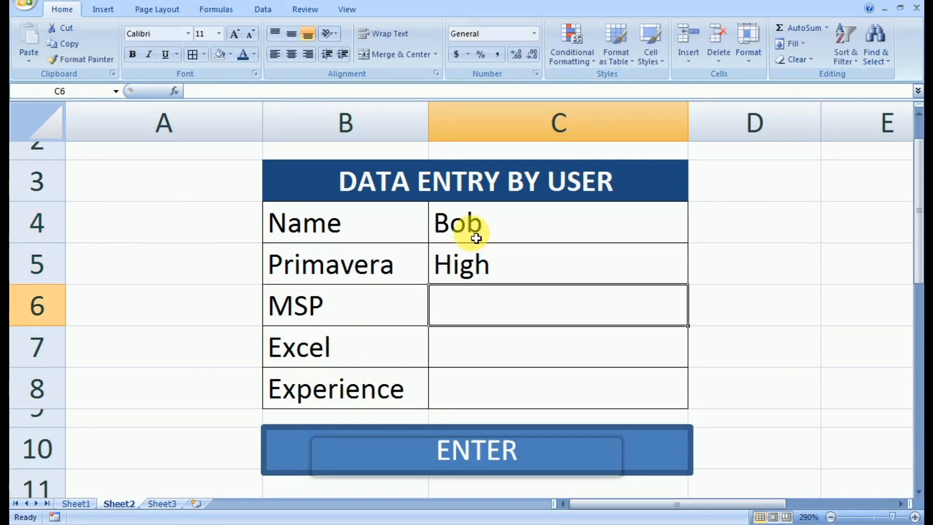
Step: Complete the form with High for MSP and Excel and 35 for Experience, and submit it using the ENTER shape
{"action": "type", "text": "High"}
{"action": "key", "text": "Return"}
{"action": "type", "text": "G"}
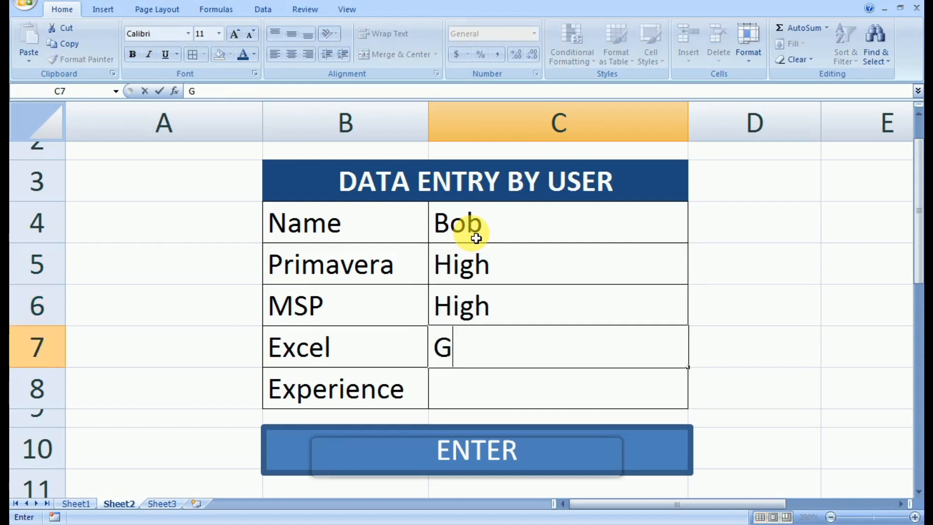
{"action": "type", "text": "High"}
{"action": "key", "text": "Return"}
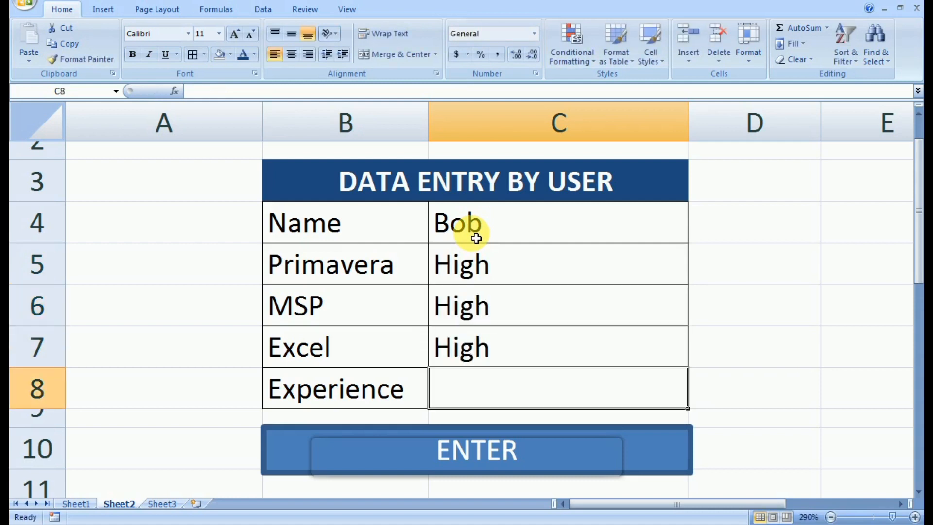
{"action": "type", "text": "3"}
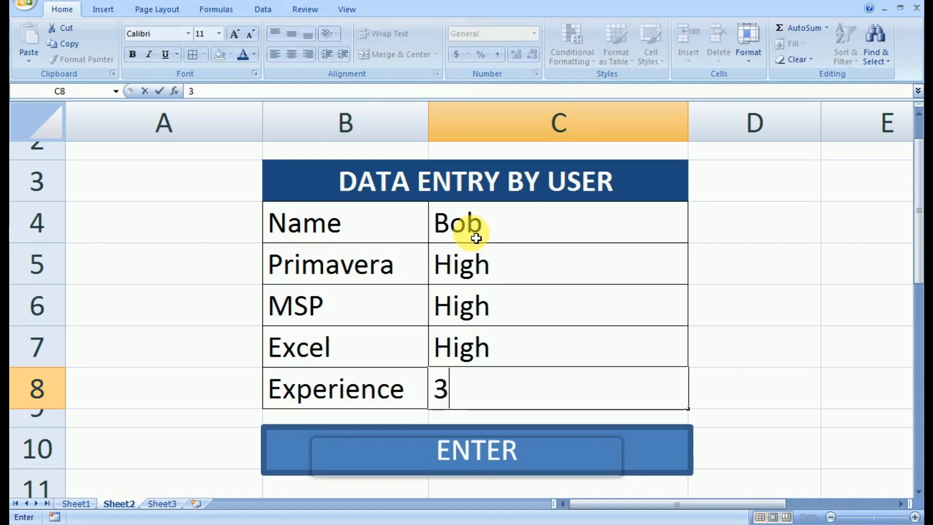
{"action": "type", "text": "5"}
{"action": "left_click", "coordinate": [577, 315]}
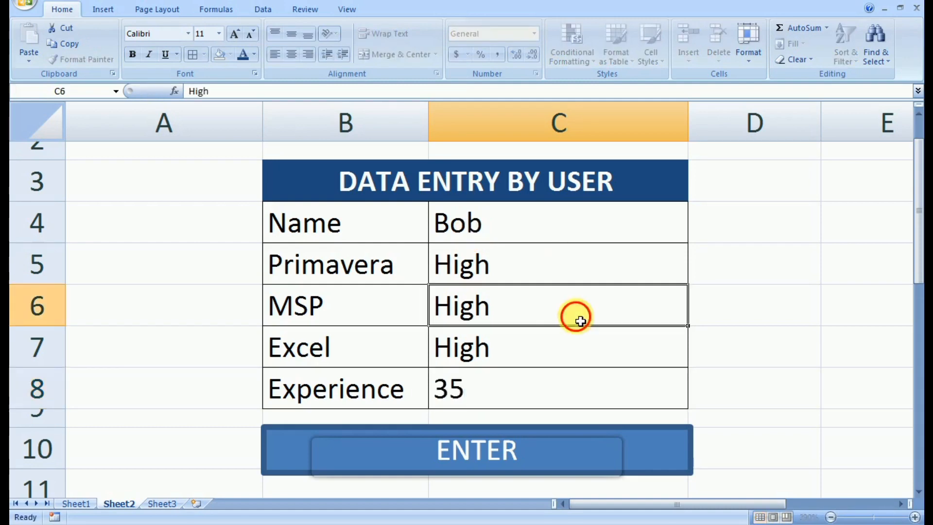
{"action": "left_click", "coordinate": [445, 451]}
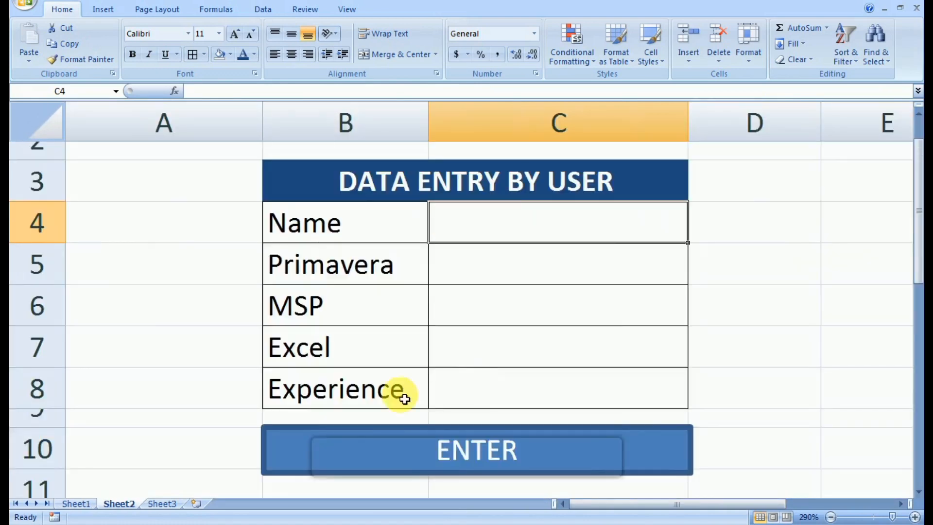
Step: Run the formatting macro from the FORMATING shape on Sheet1 and return to the Sheet1 applicant table
{"action": "left_click", "coordinate": [76, 503]}
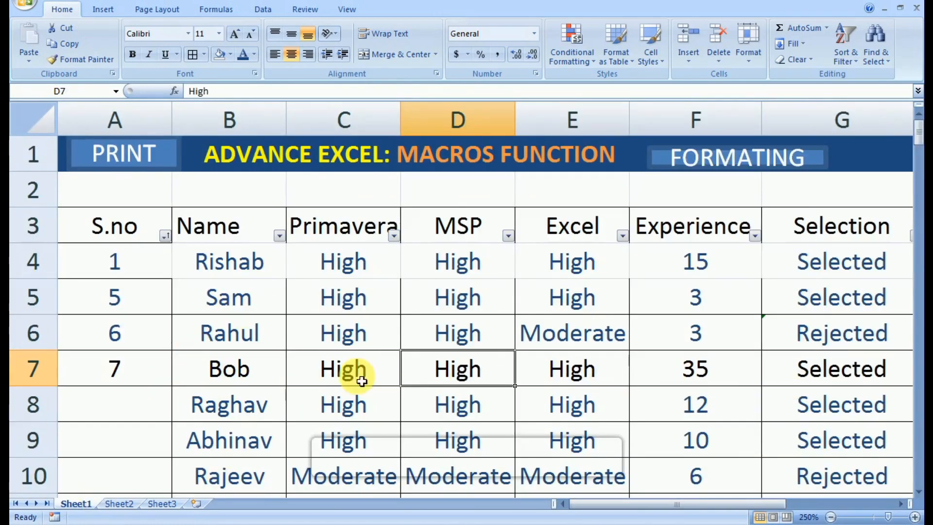
{"action": "left_click", "coordinate": [731, 160]}
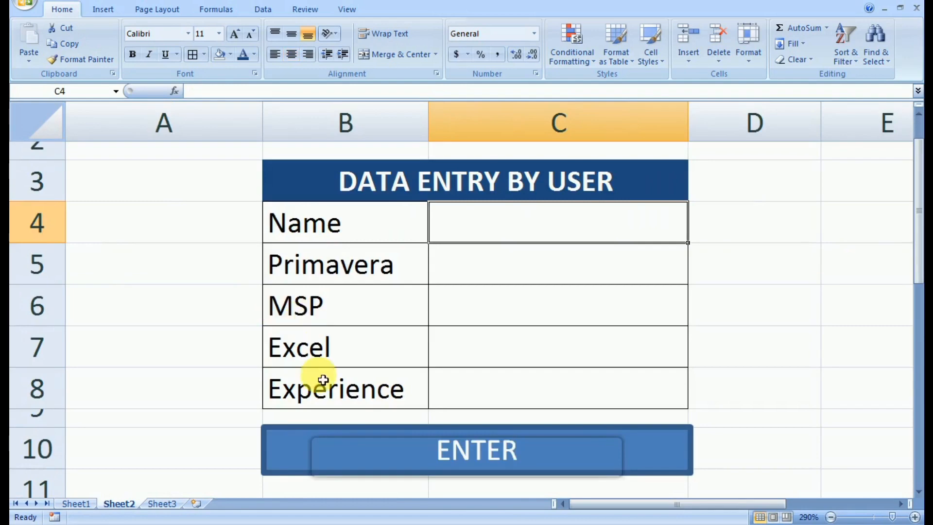
{"action": "left_click", "coordinate": [76, 503]}
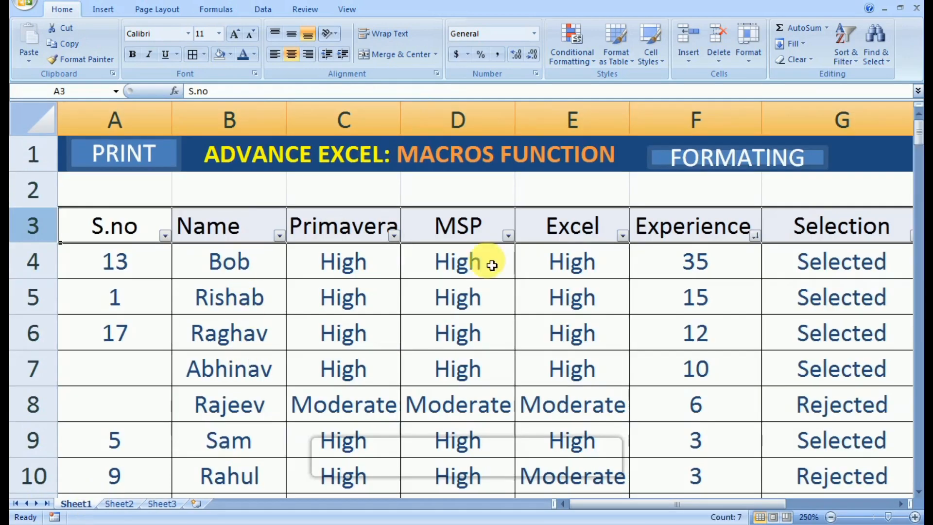